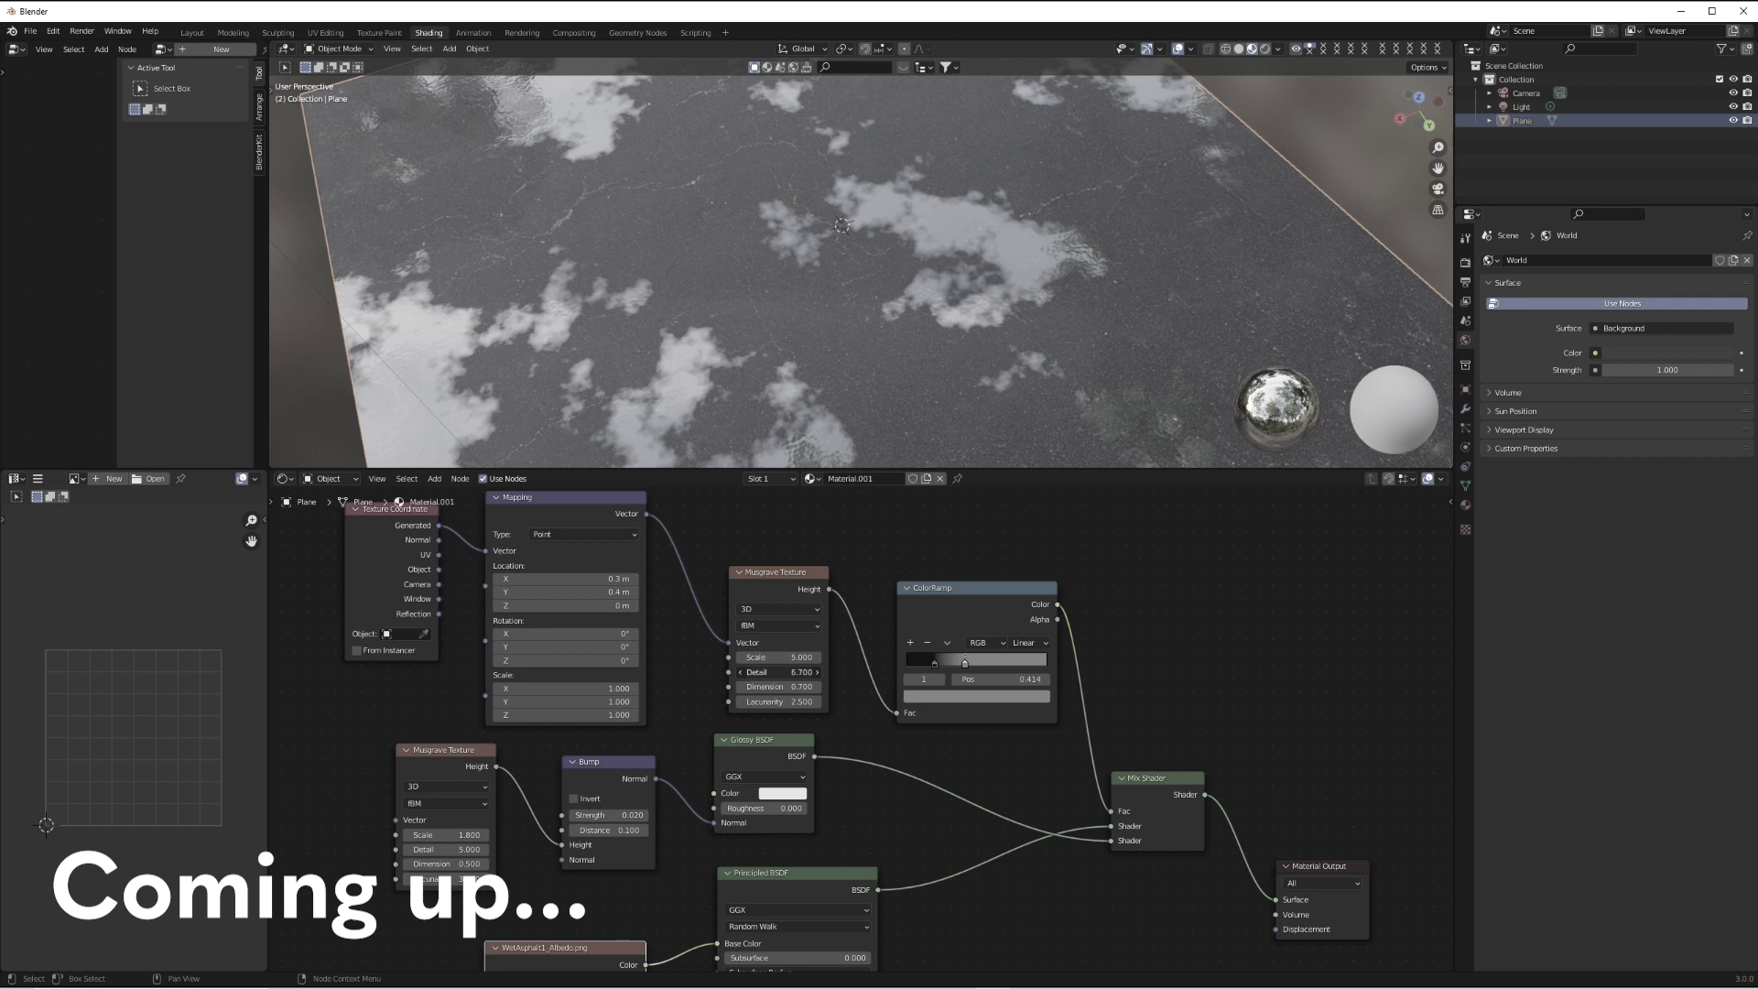
scroll(867, 271, "down", 4)
middle_click_drag(867, 271, 818, 363)
scroll(870, 244, "up", 3)
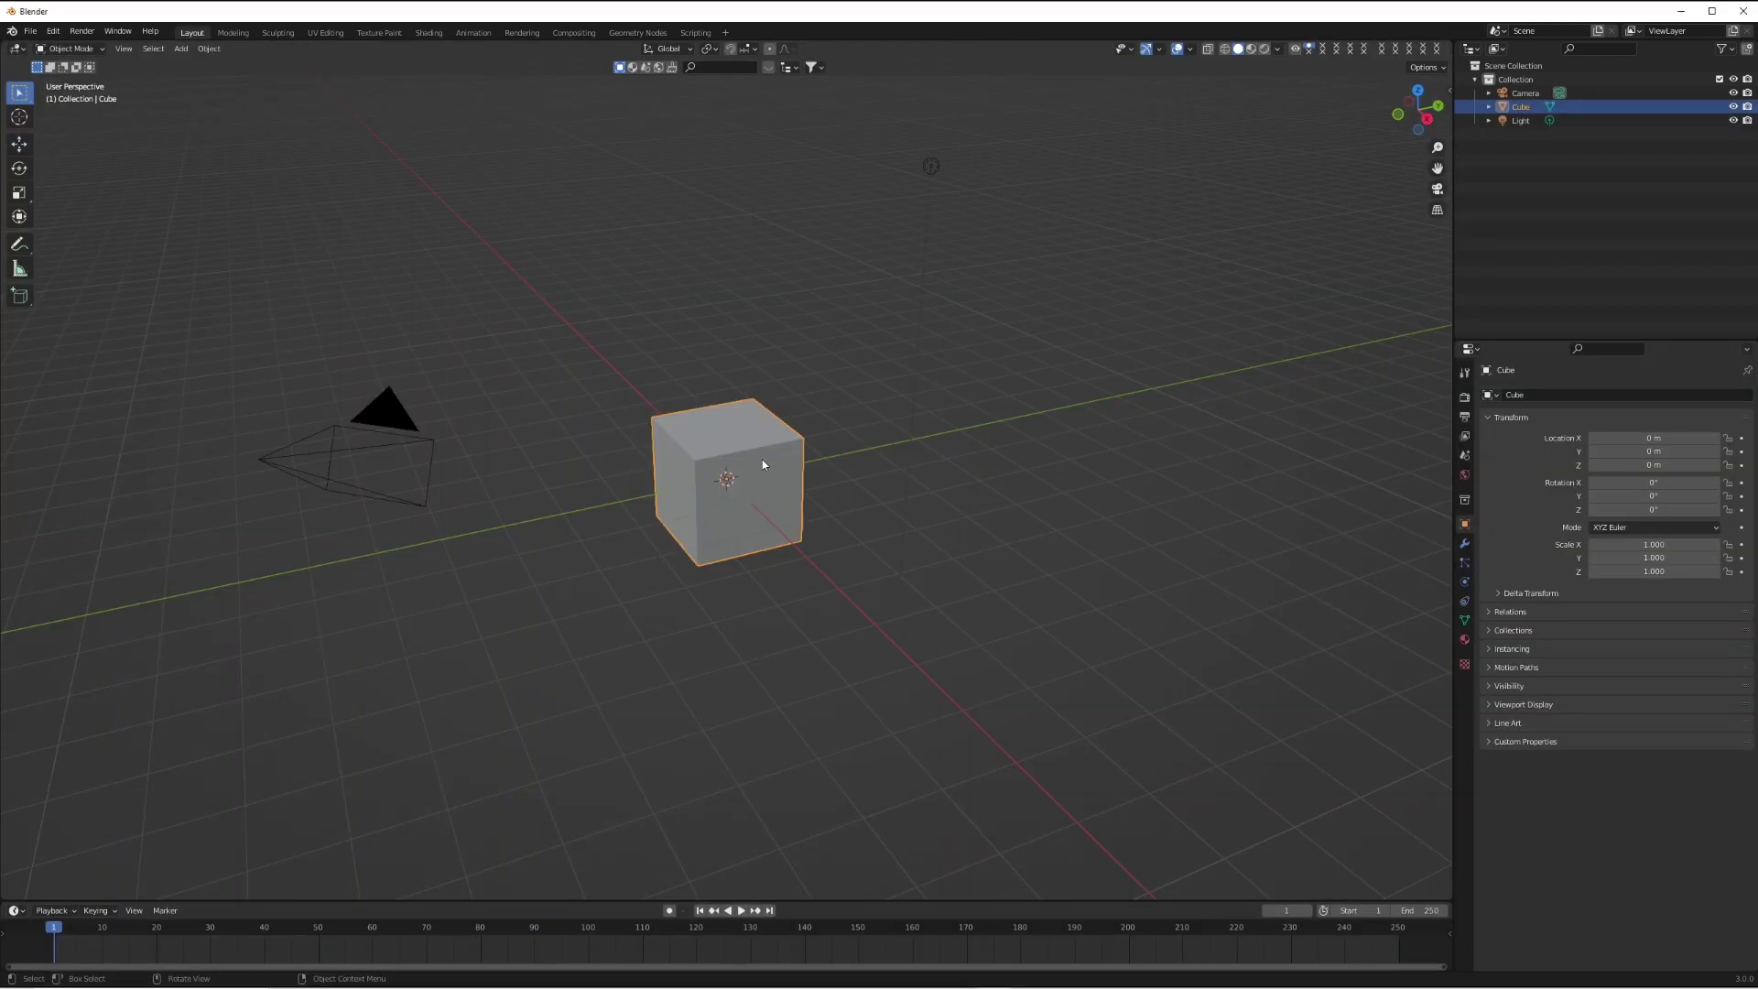
- Delete the default cube and add a mesh plane scaled by a factor of 5 in its place
key("x")
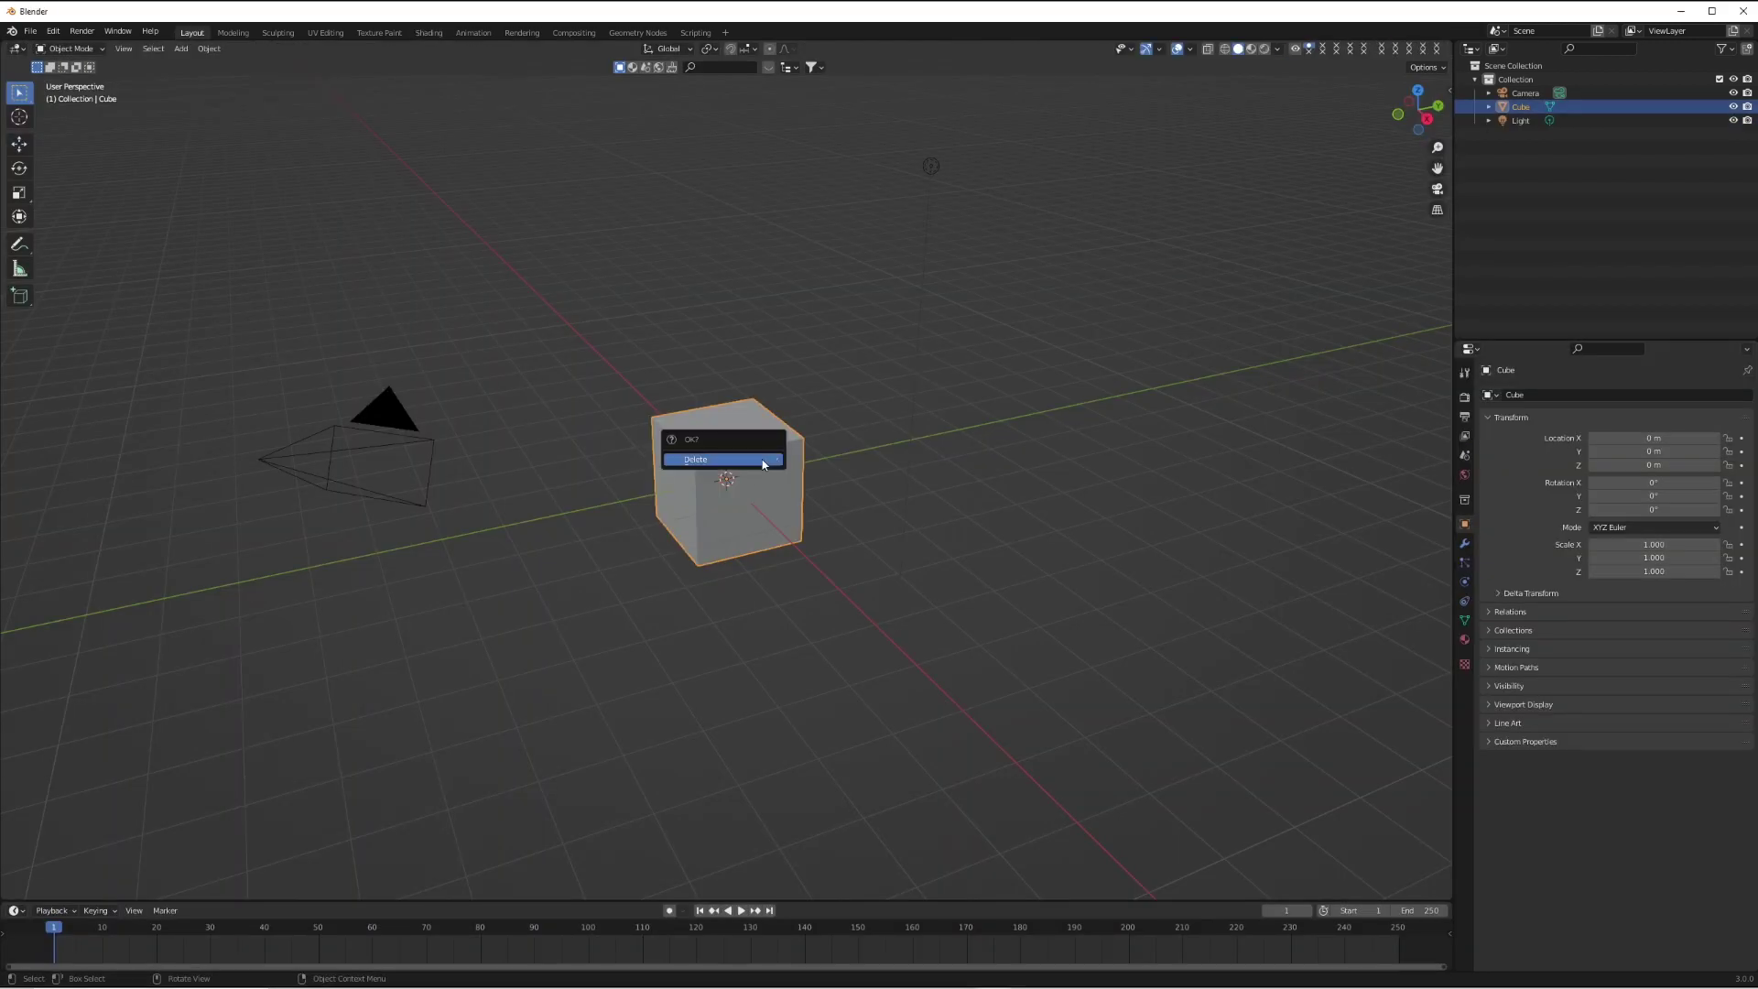
left_click(764, 465)
key("shift+a")
mouse_move(769, 458)
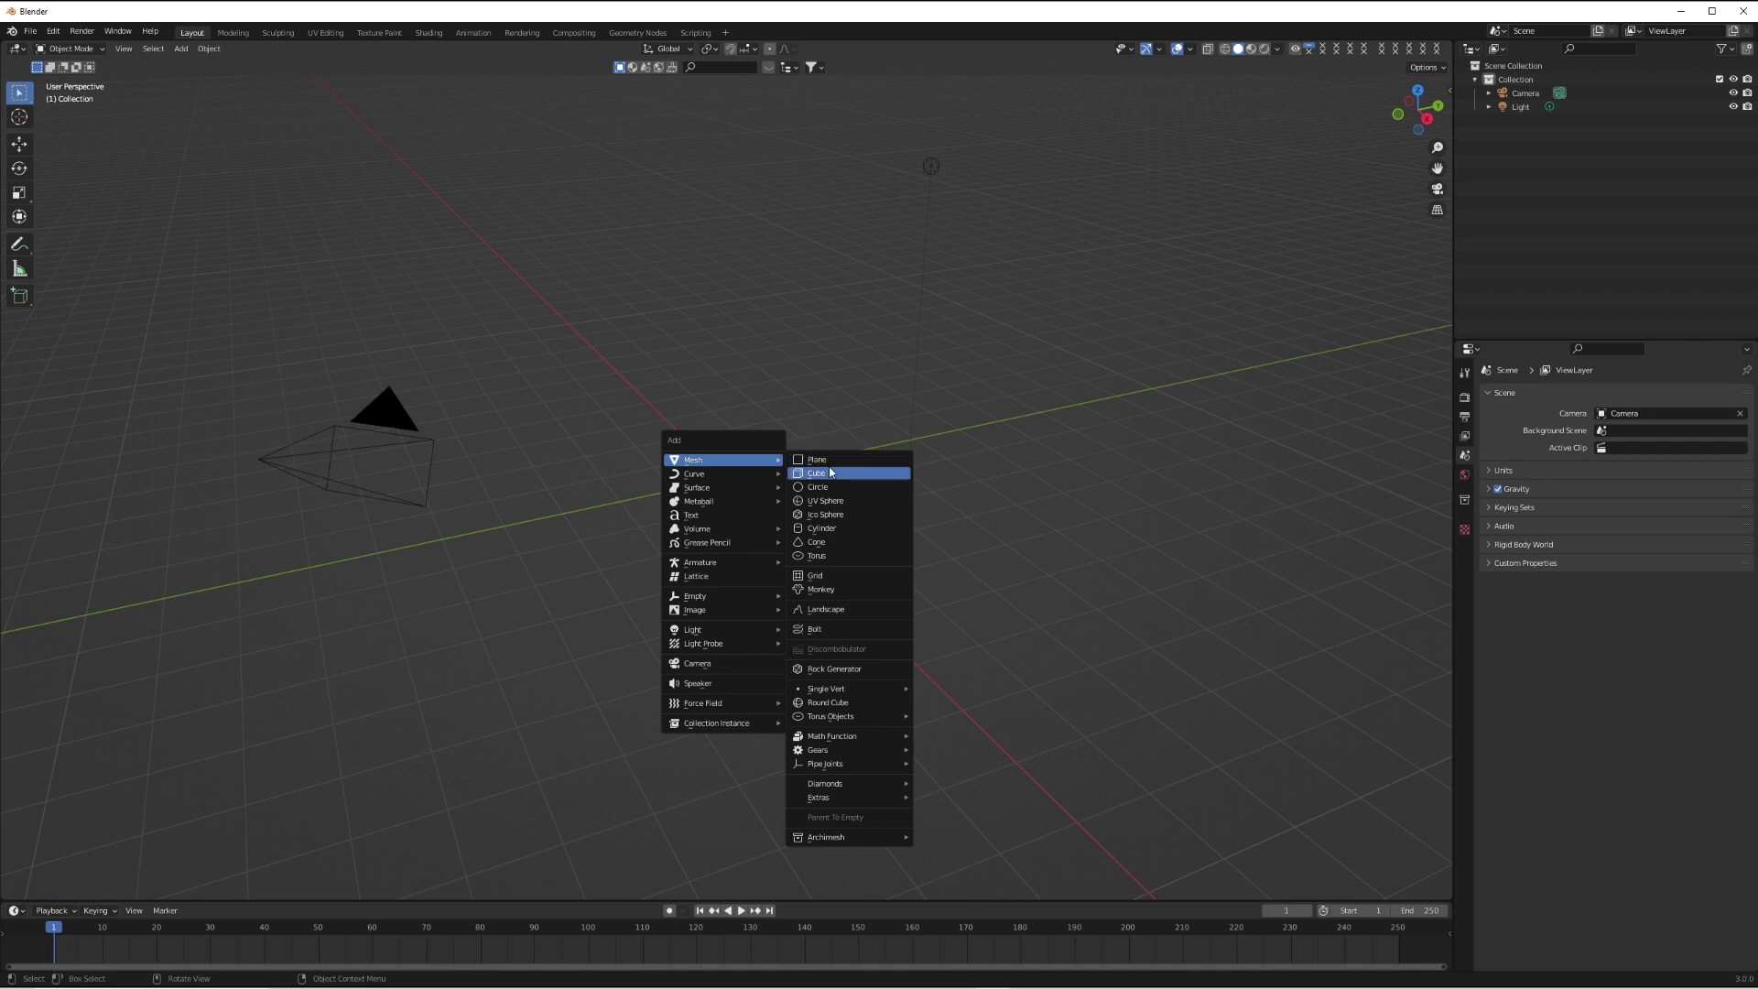
left_click(833, 468)
type("s5")
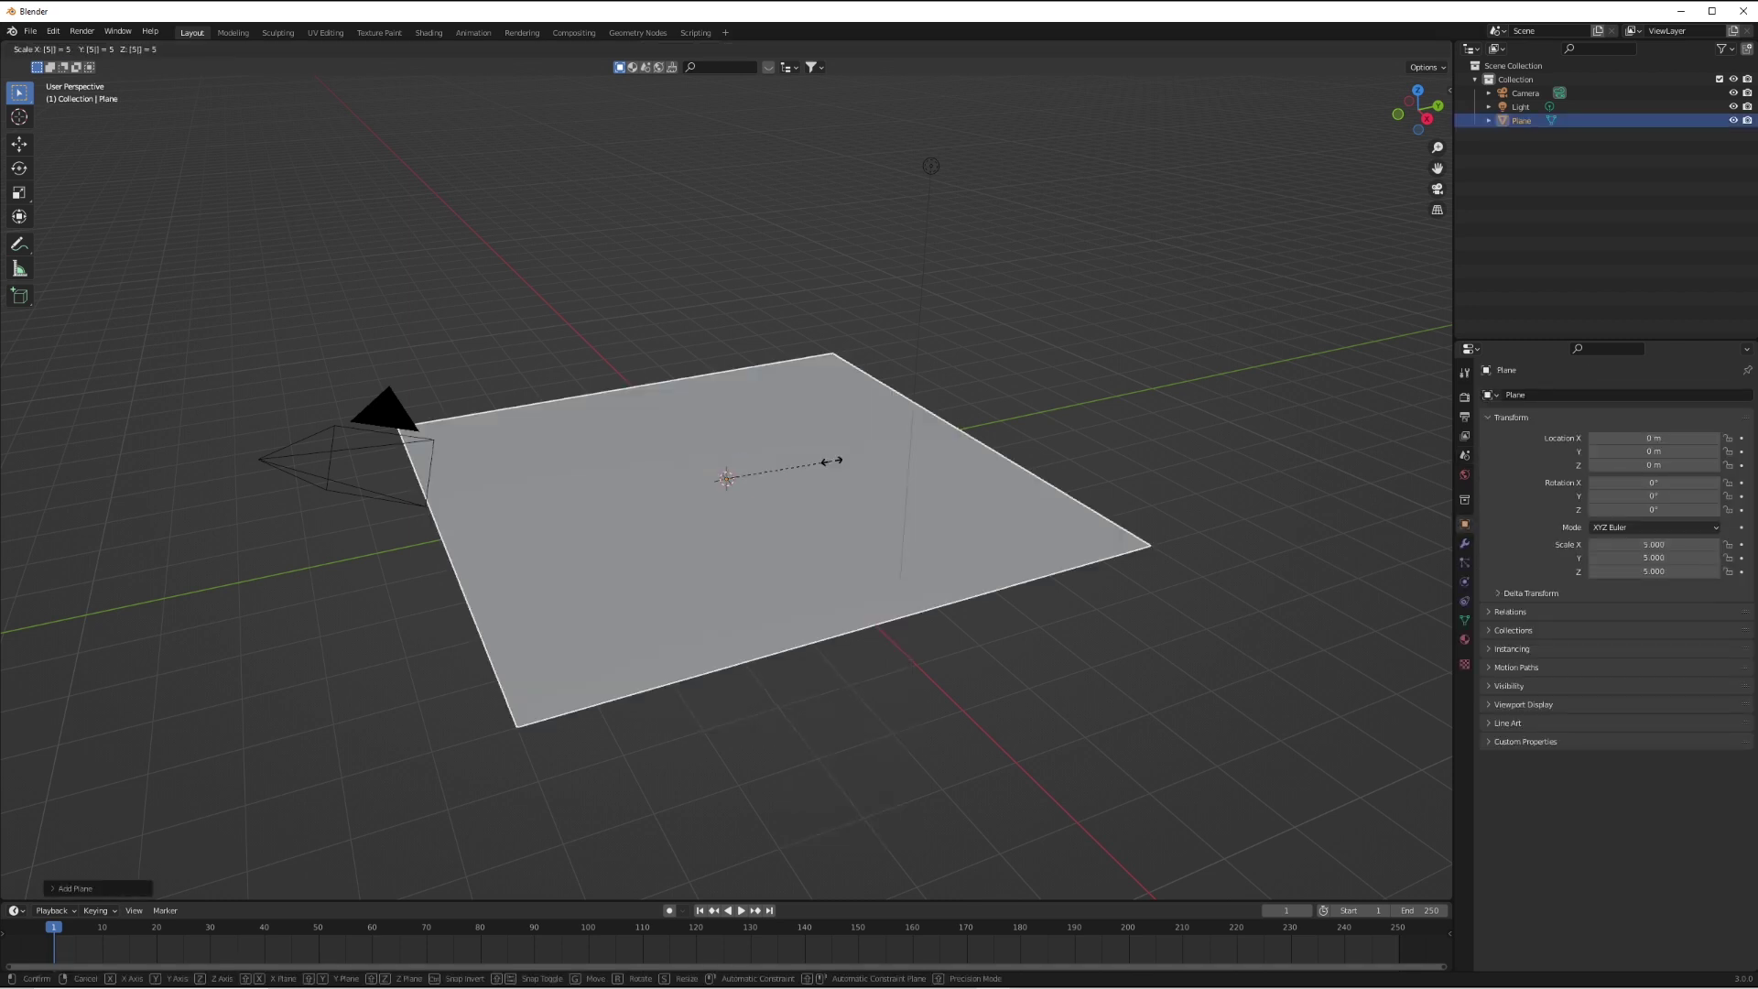
key("Return")
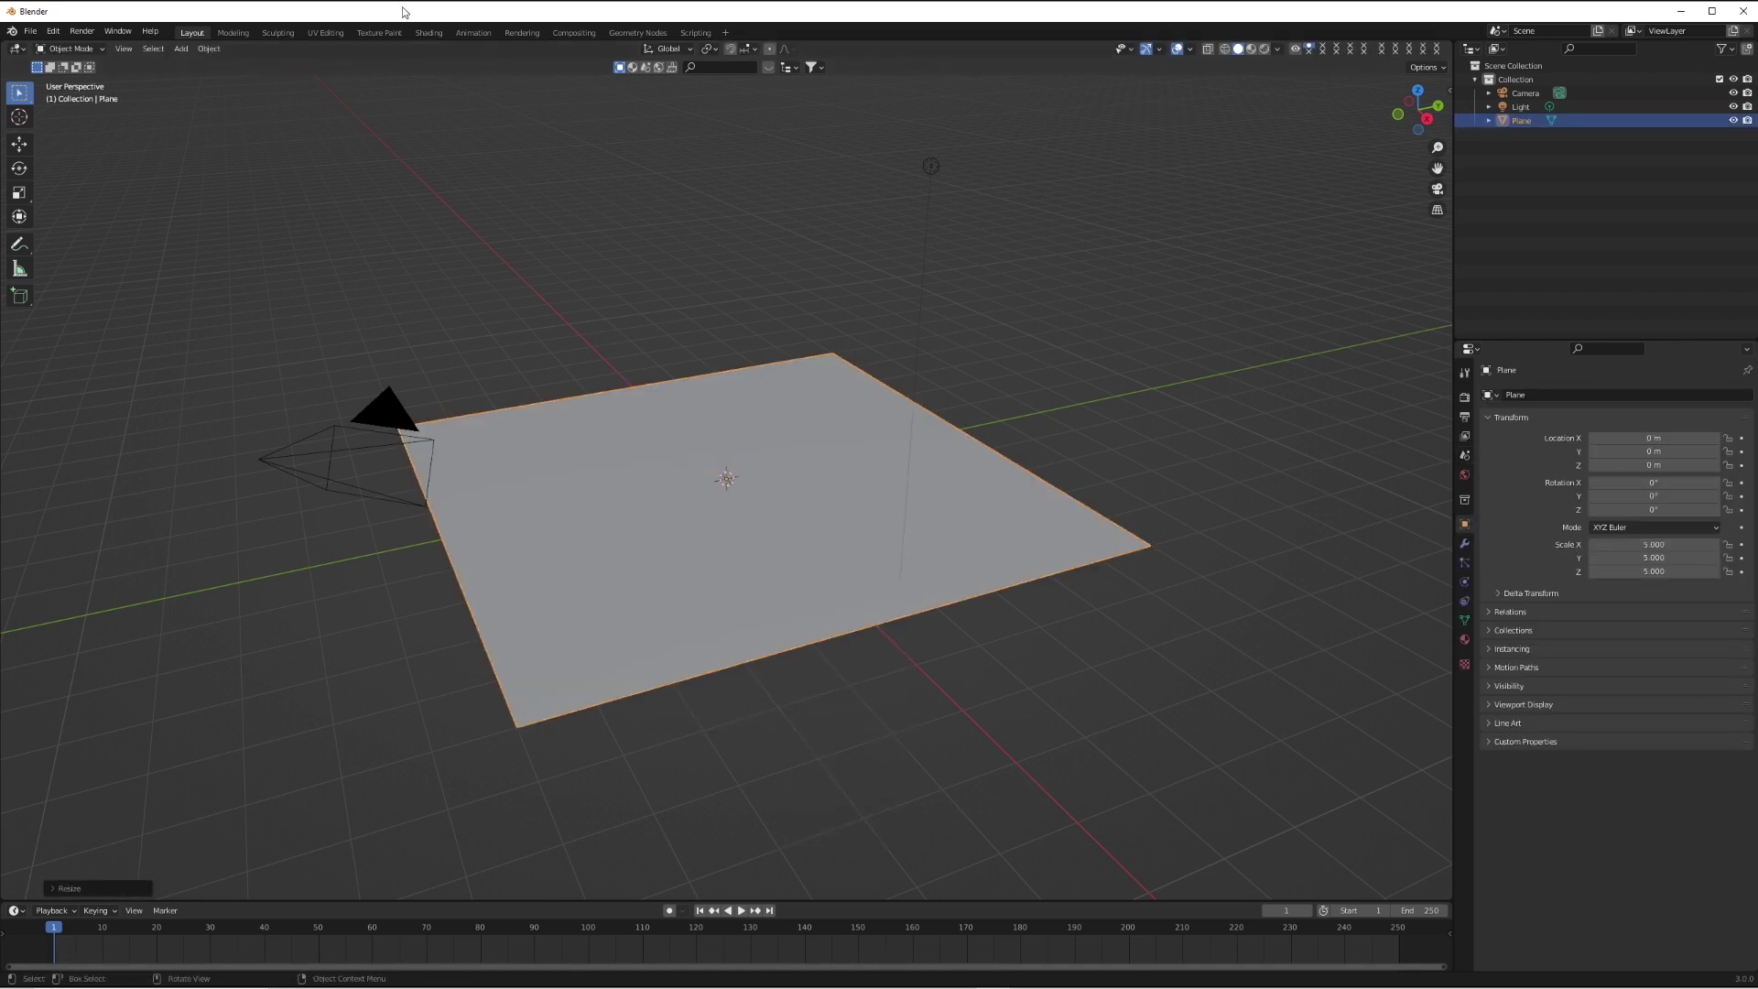
- Create a new material for the plane in the Shading workspace and darken its Principled BSDF base color to dark grey
left_click(428, 33)
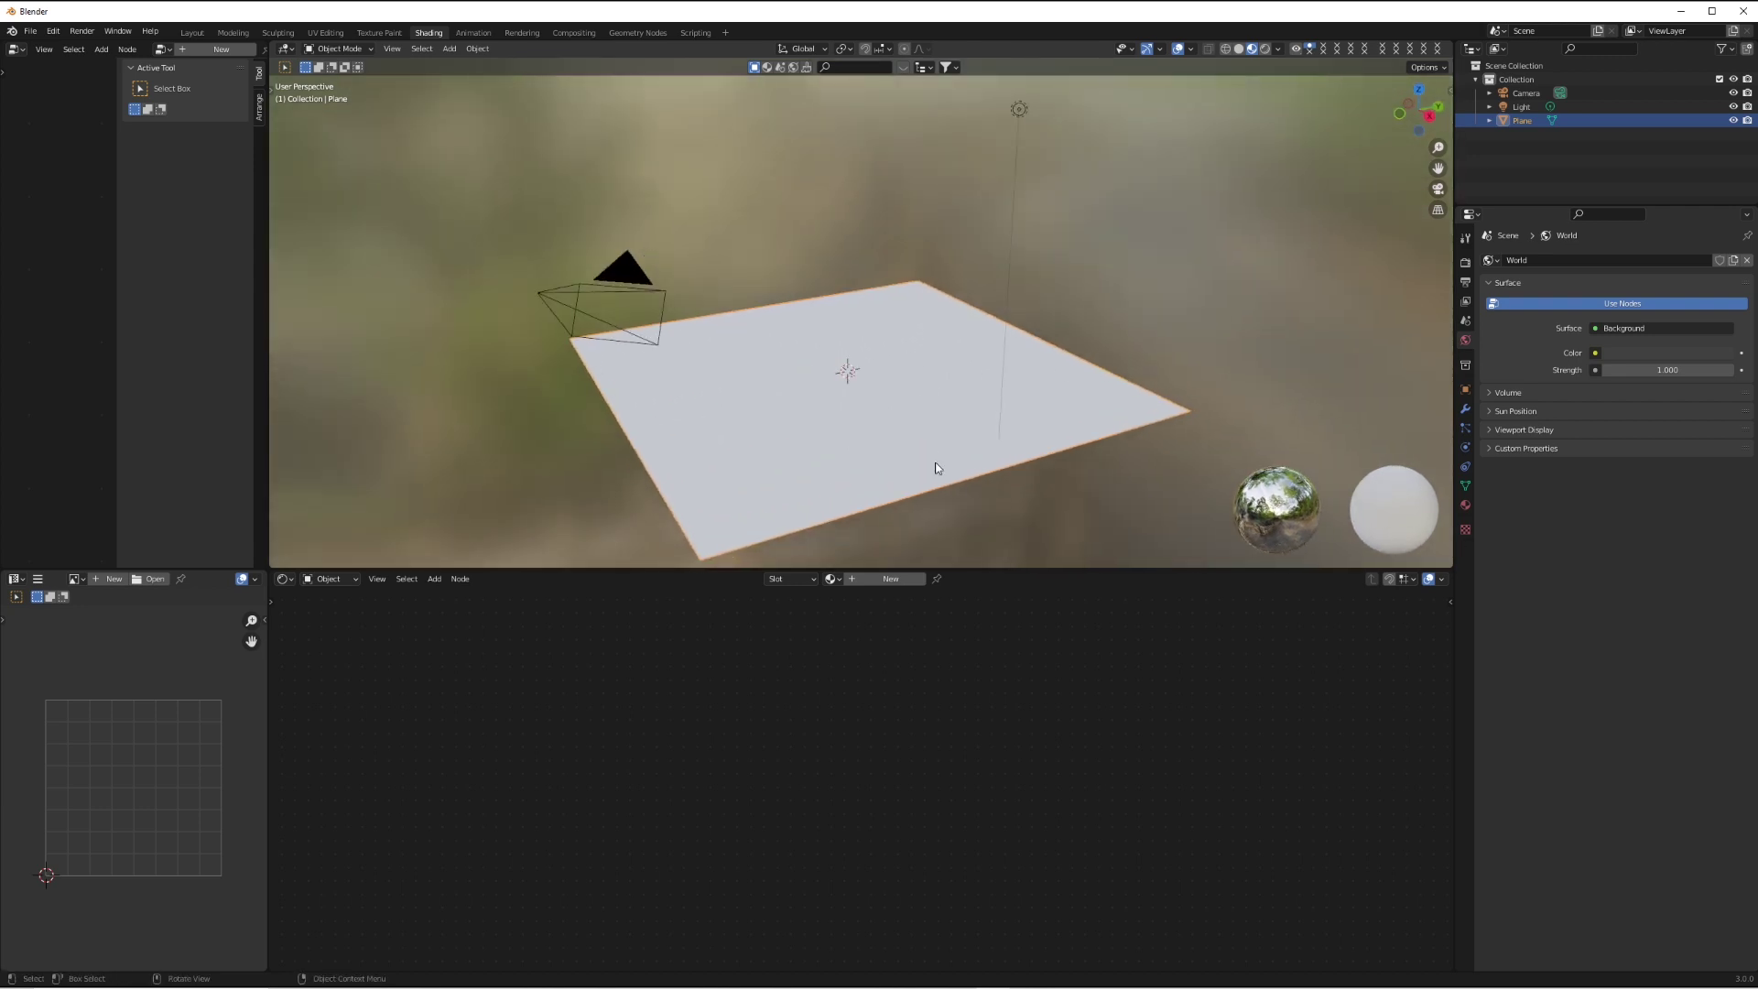
left_click(919, 579)
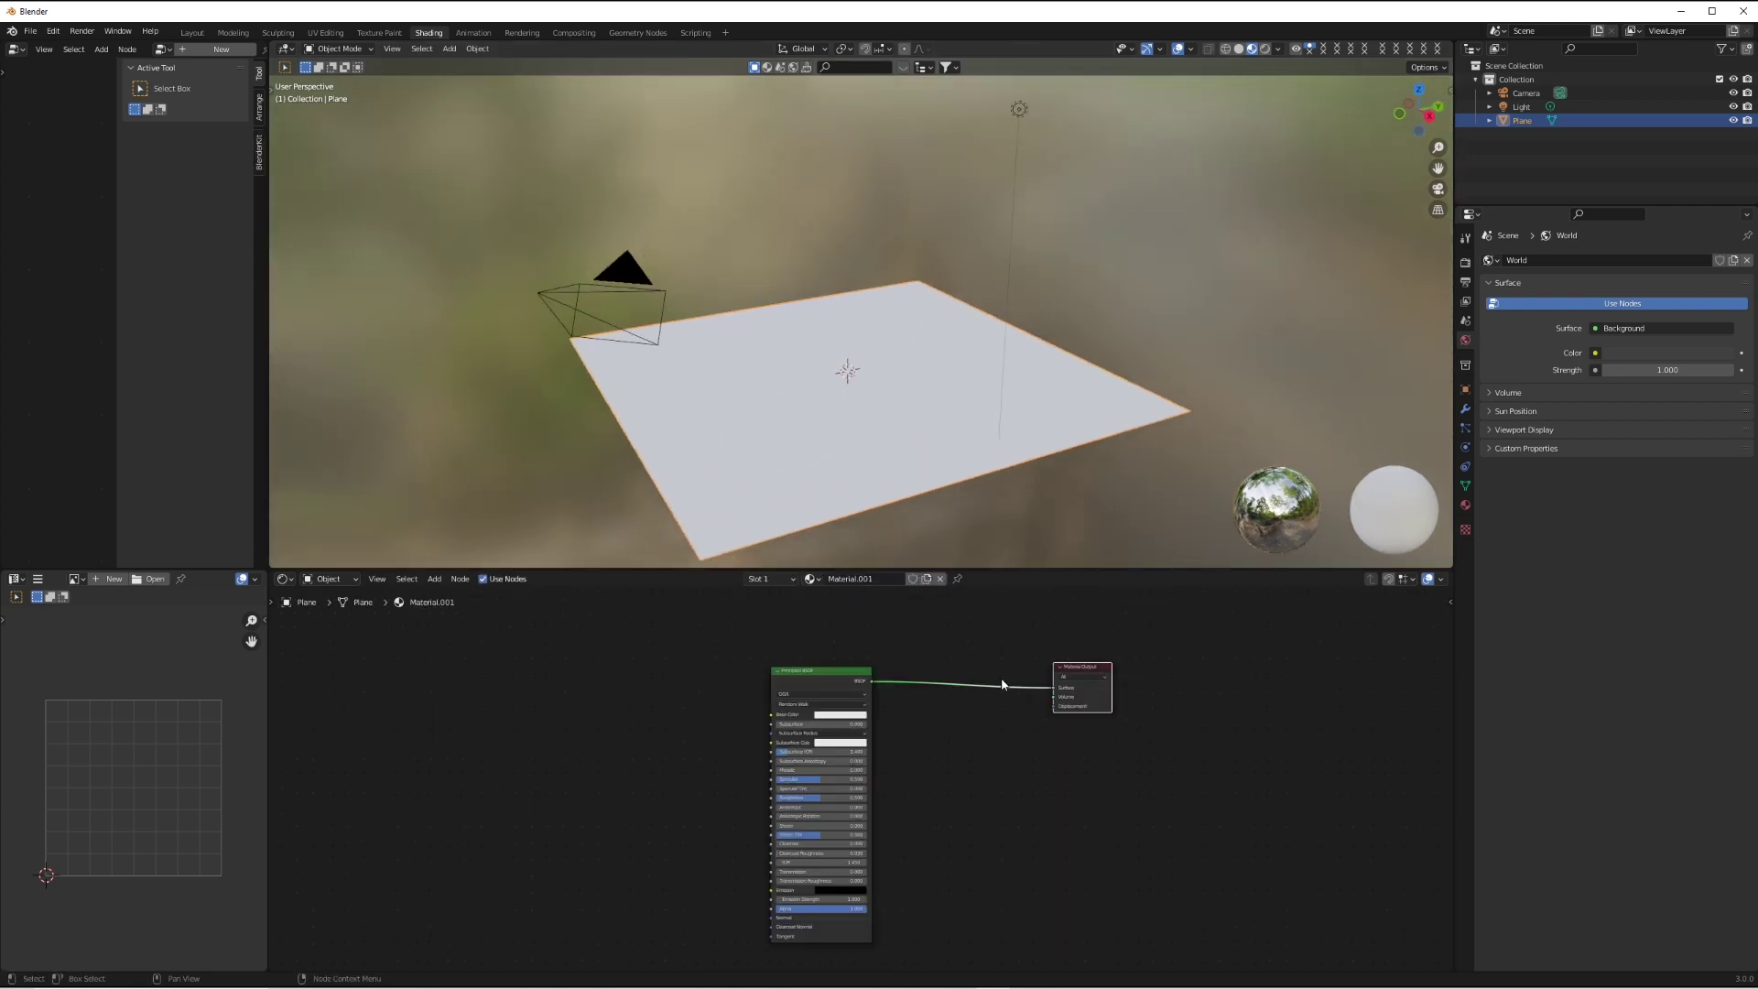
scroll(921, 733, "up", 2)
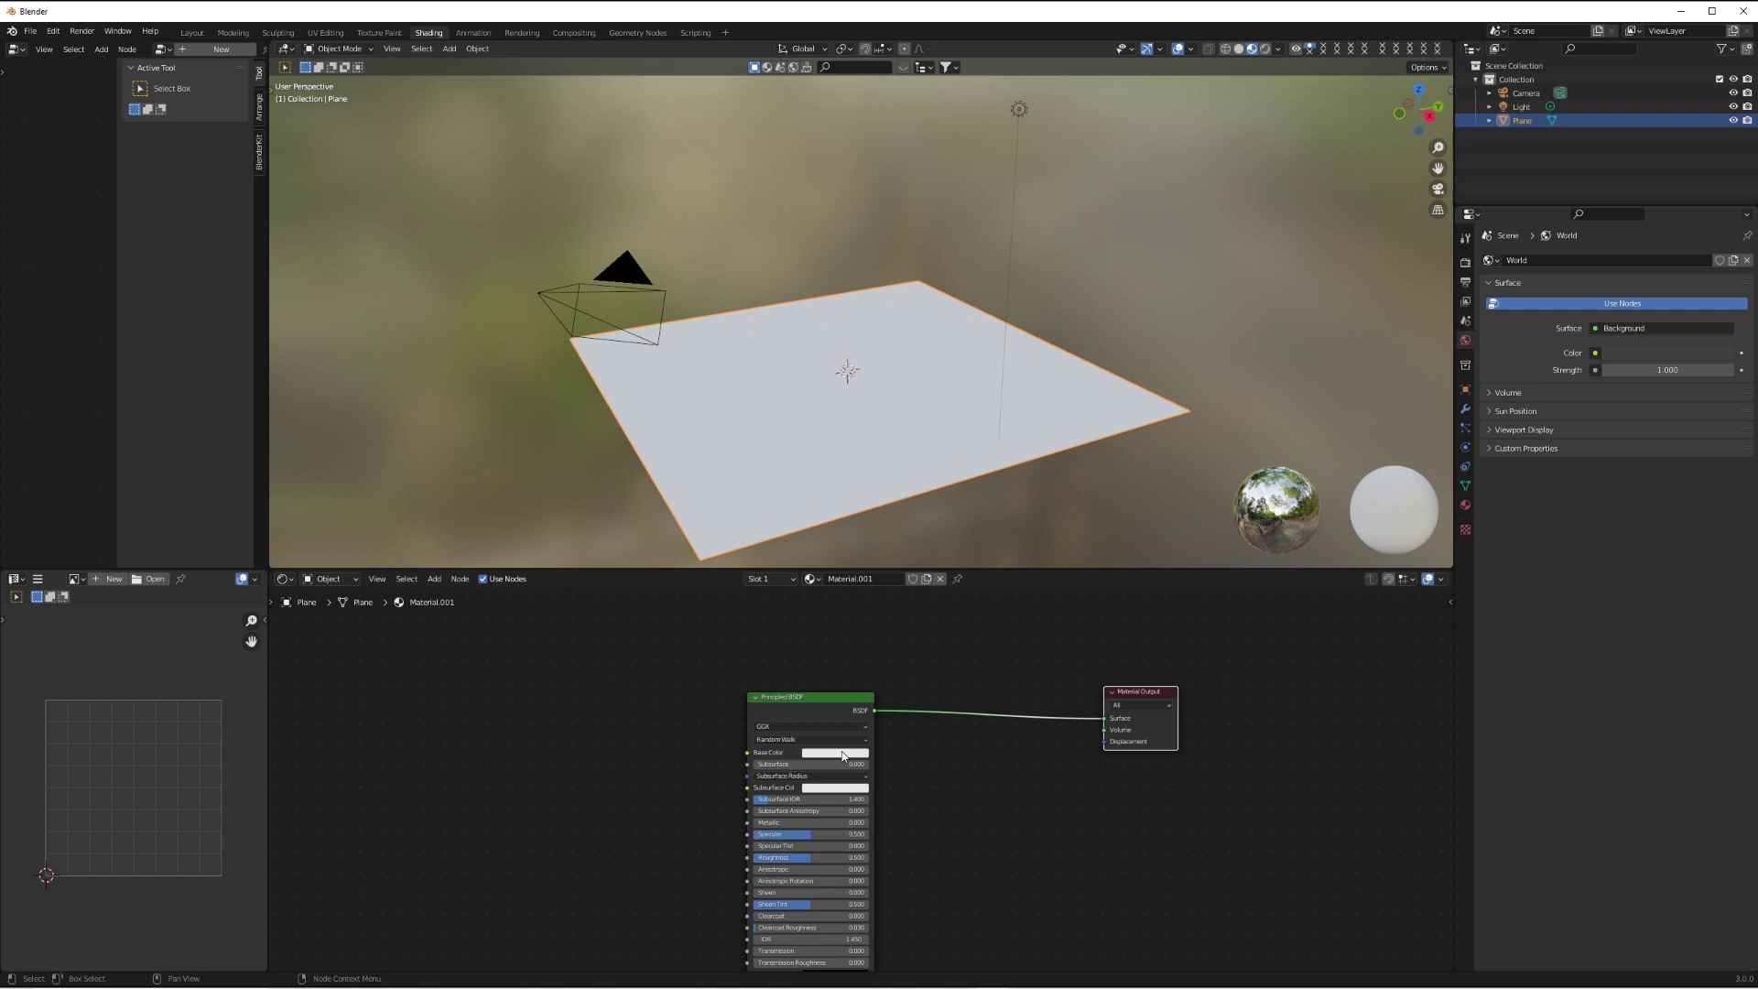
left_click(842, 753)
left_click_drag(892, 622, 894, 665)
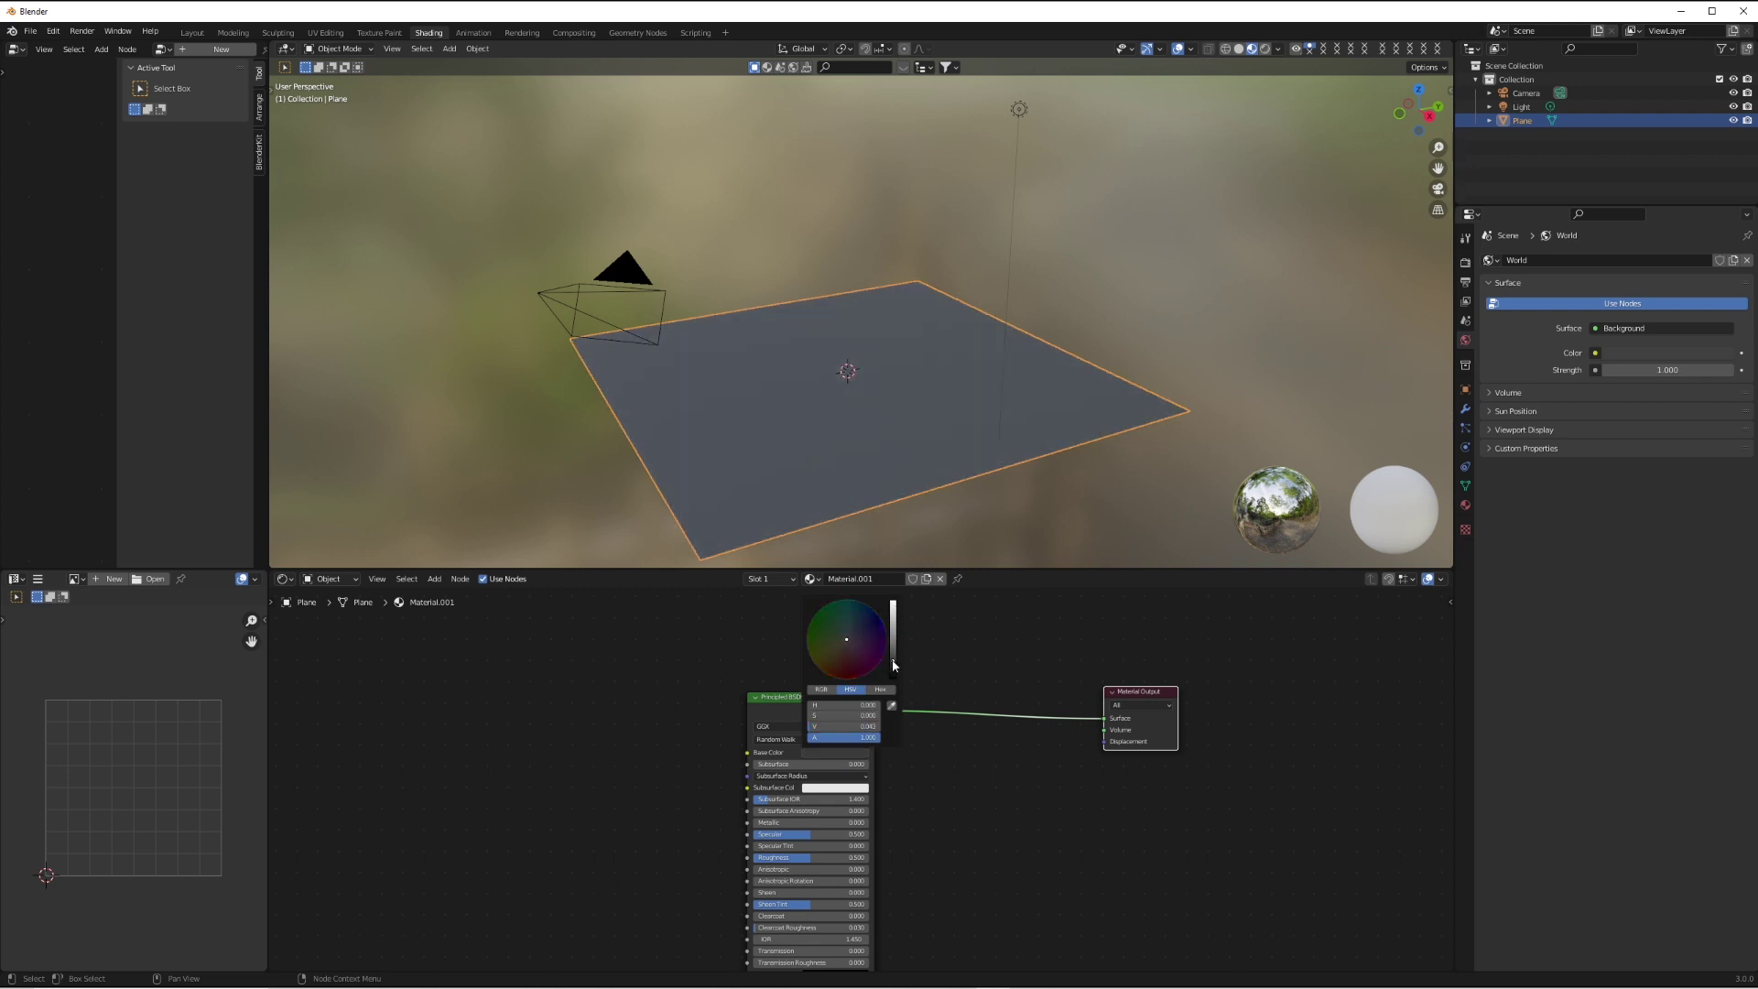
- Add a Glossy BSDF node above the Principled BSDF
scroll(1007, 764, "up", 2, "shift")
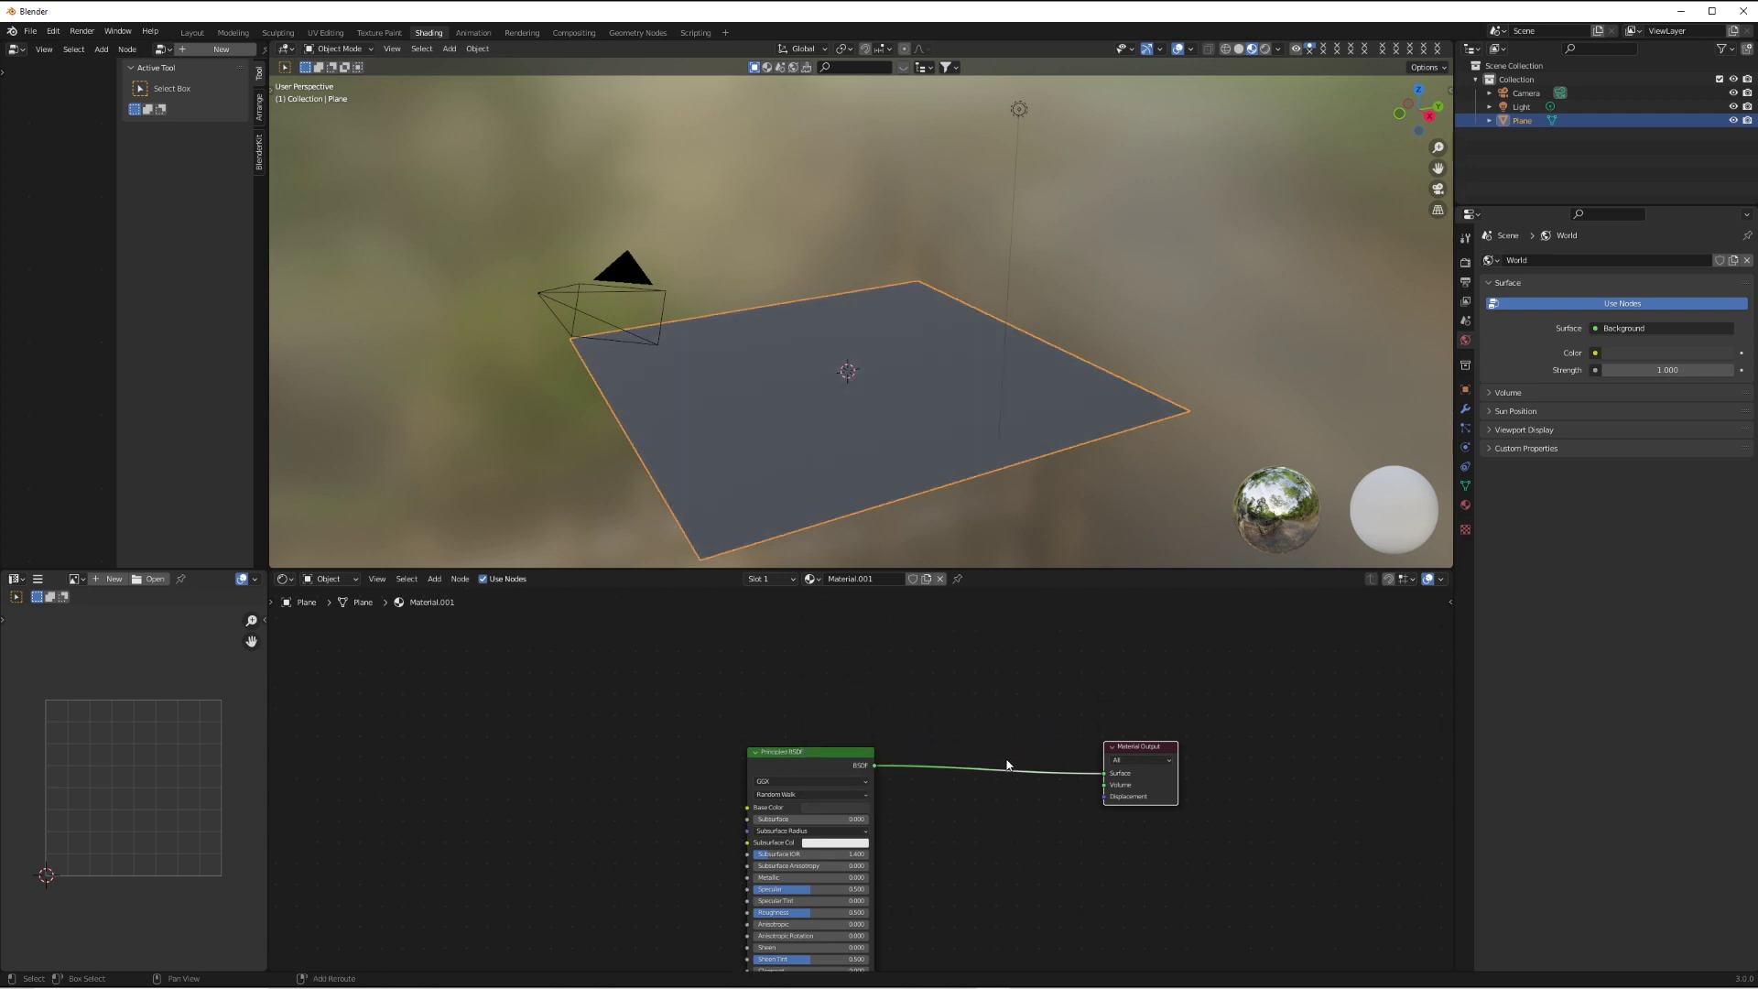
scroll(1006, 760, "up", 1, "shift")
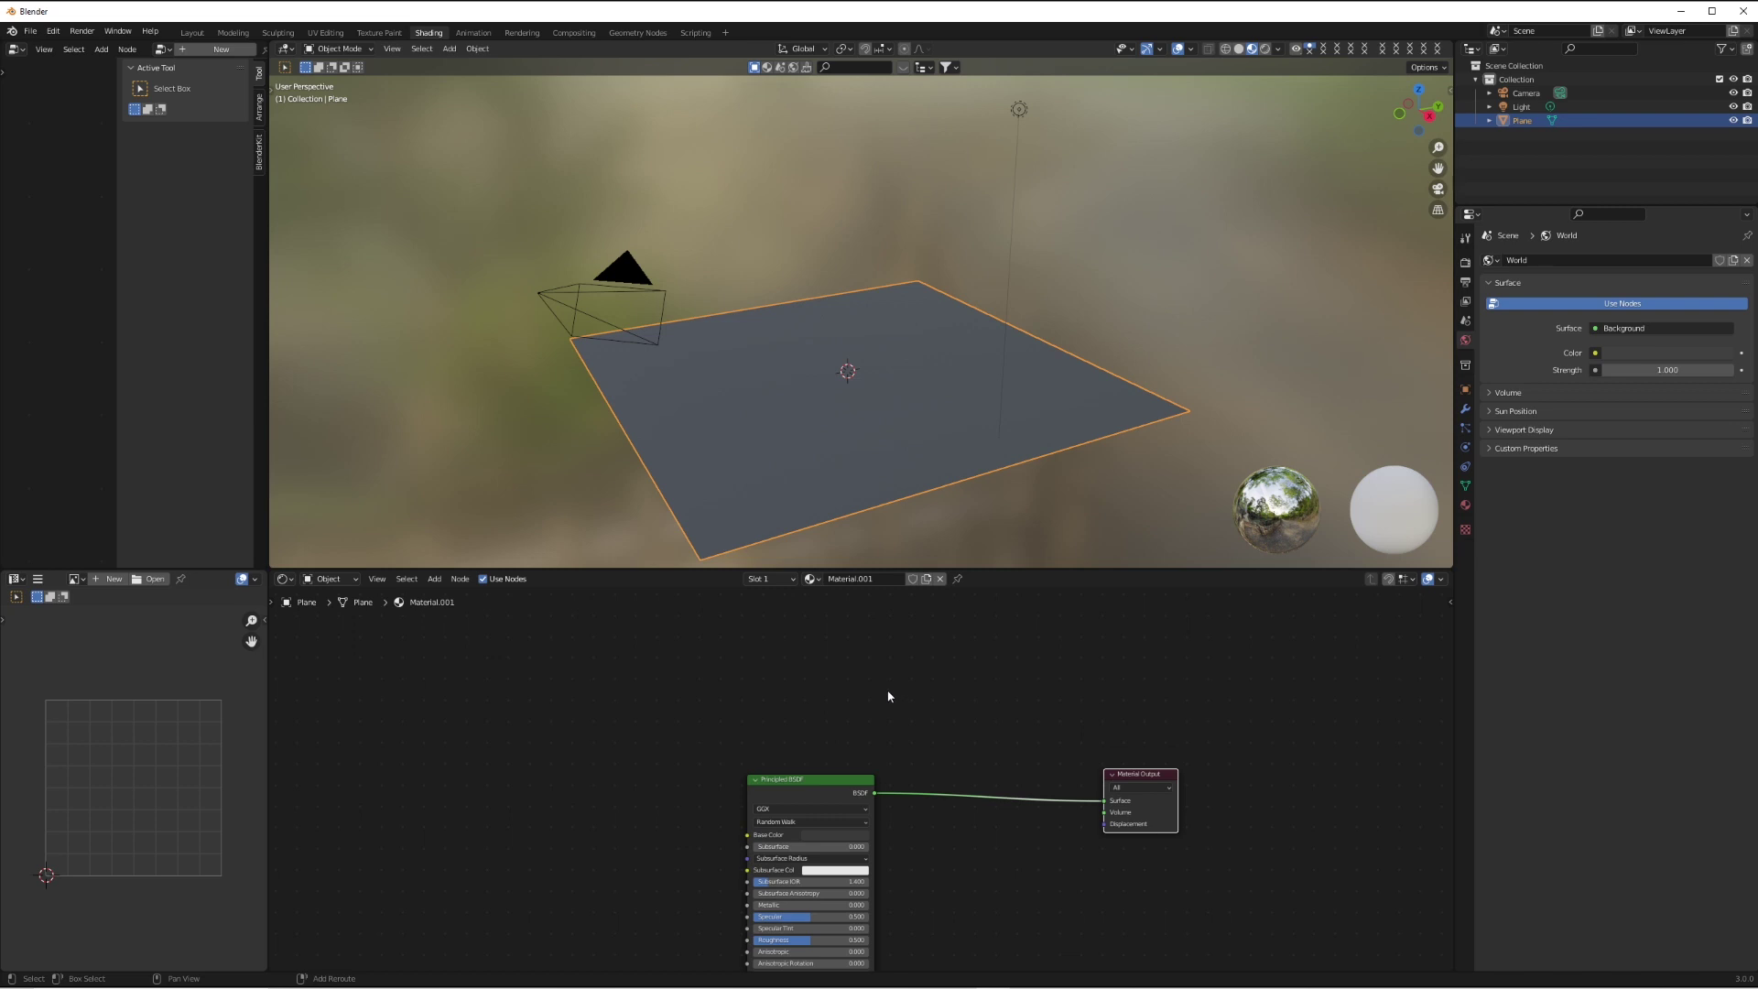
key("shift+a")
mouse_move(860, 737)
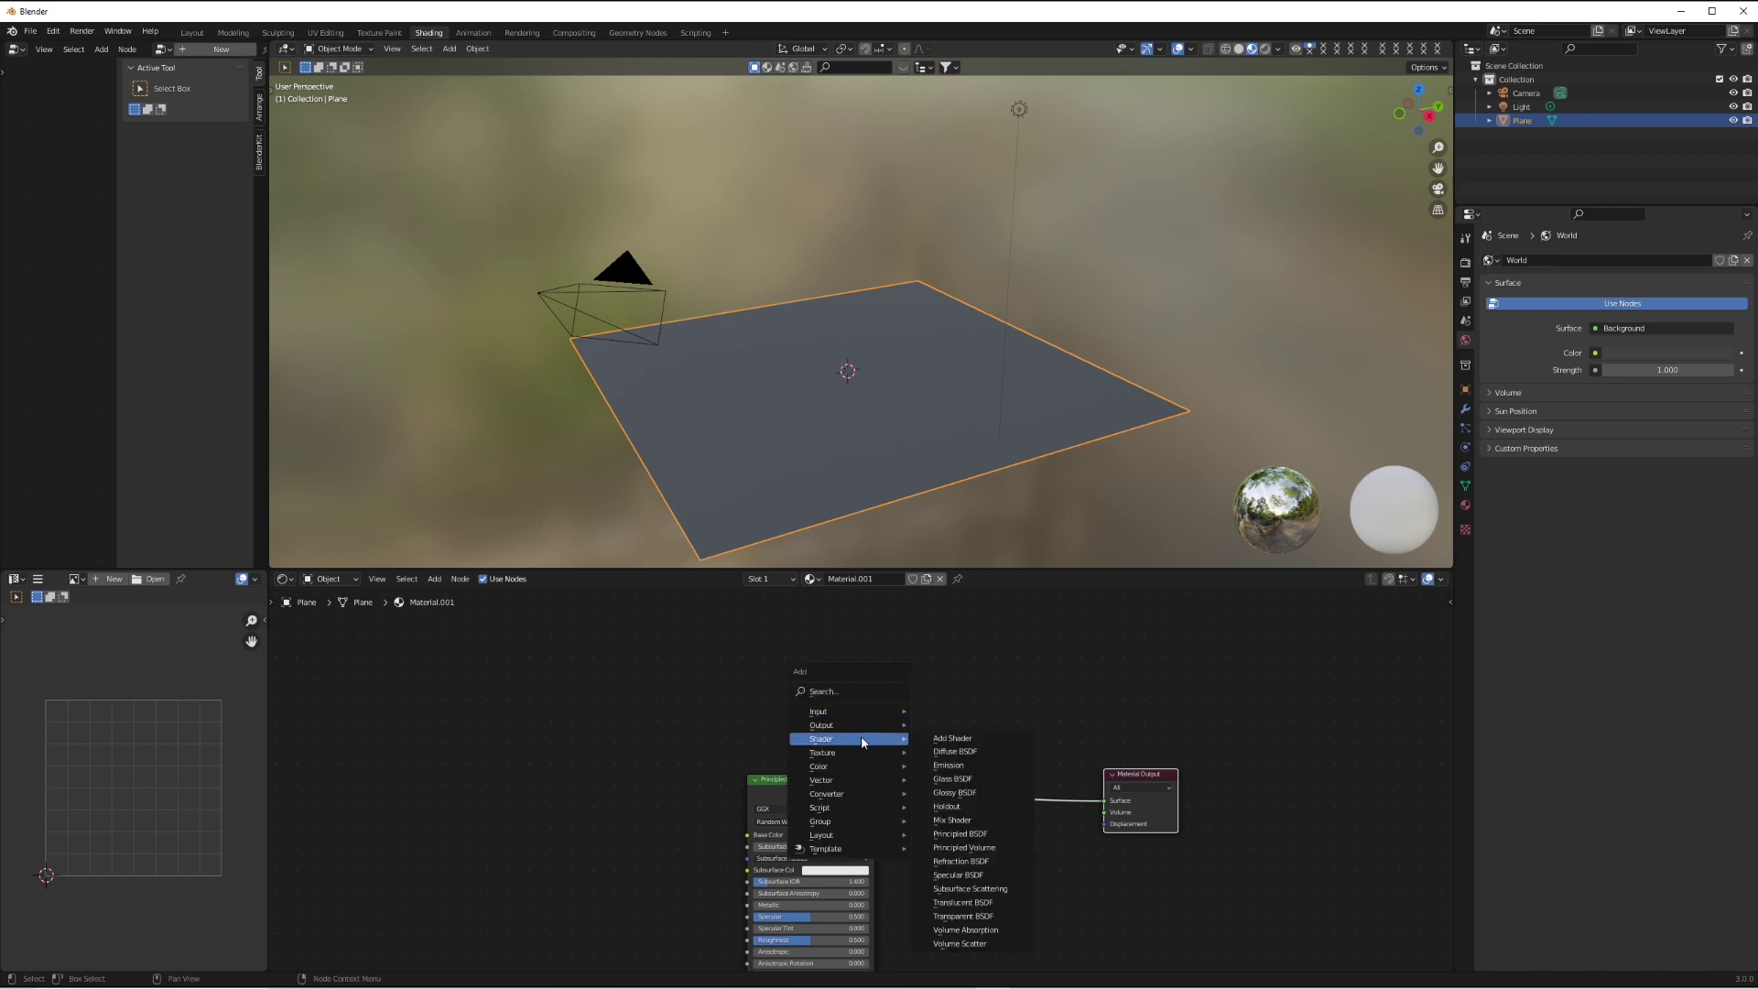
left_click(973, 794)
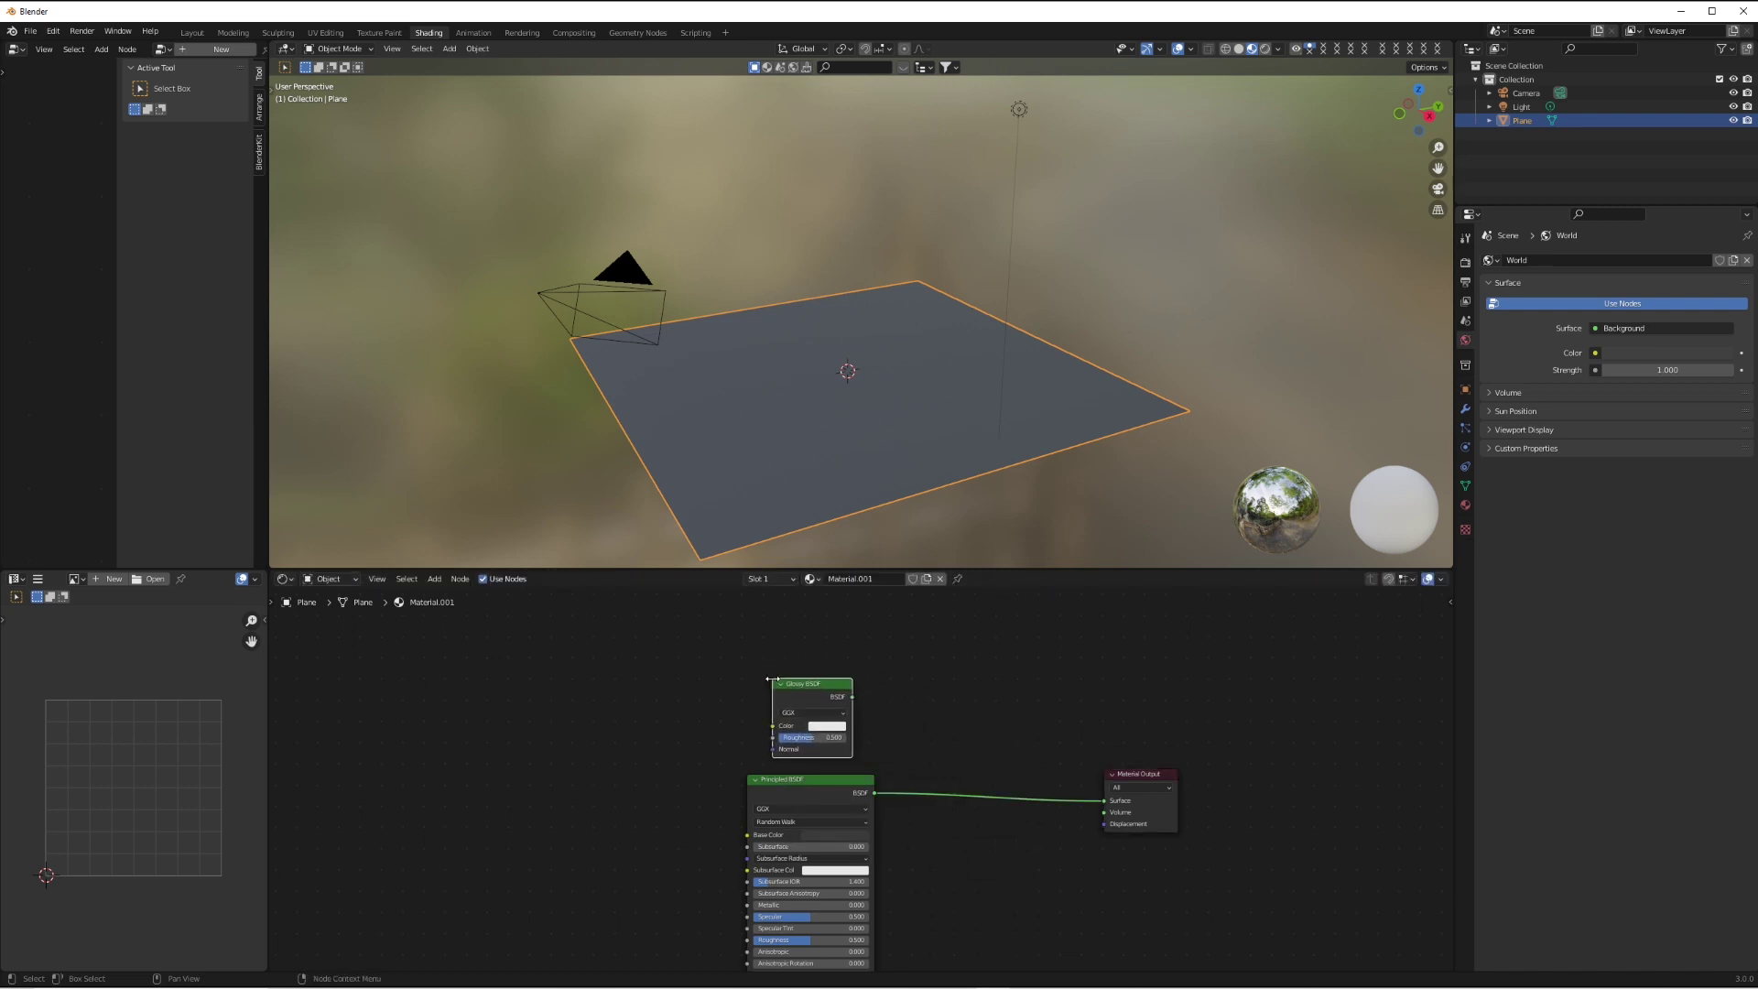
- Add a Mix Shader that combines the Glossy and Principled BSDFs and connect its output to the Material Output surface
key("shift+a")
mouse_move(977, 712)
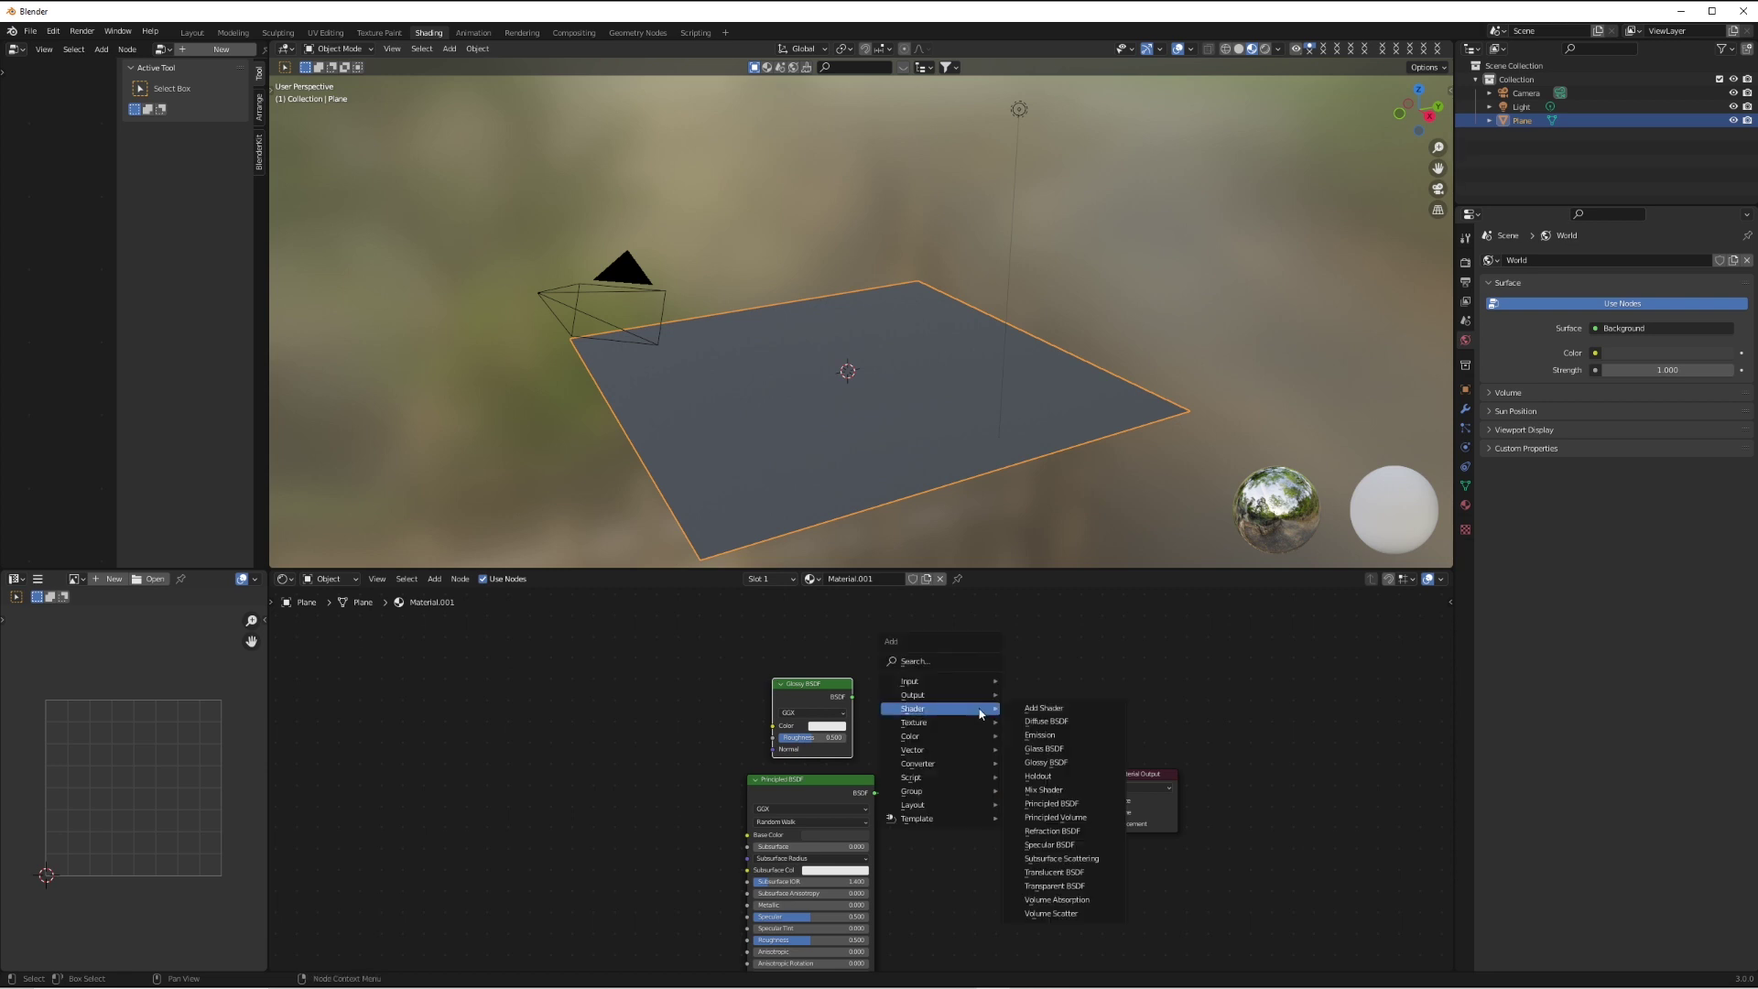
left_click(1053, 784)
left_click(969, 696)
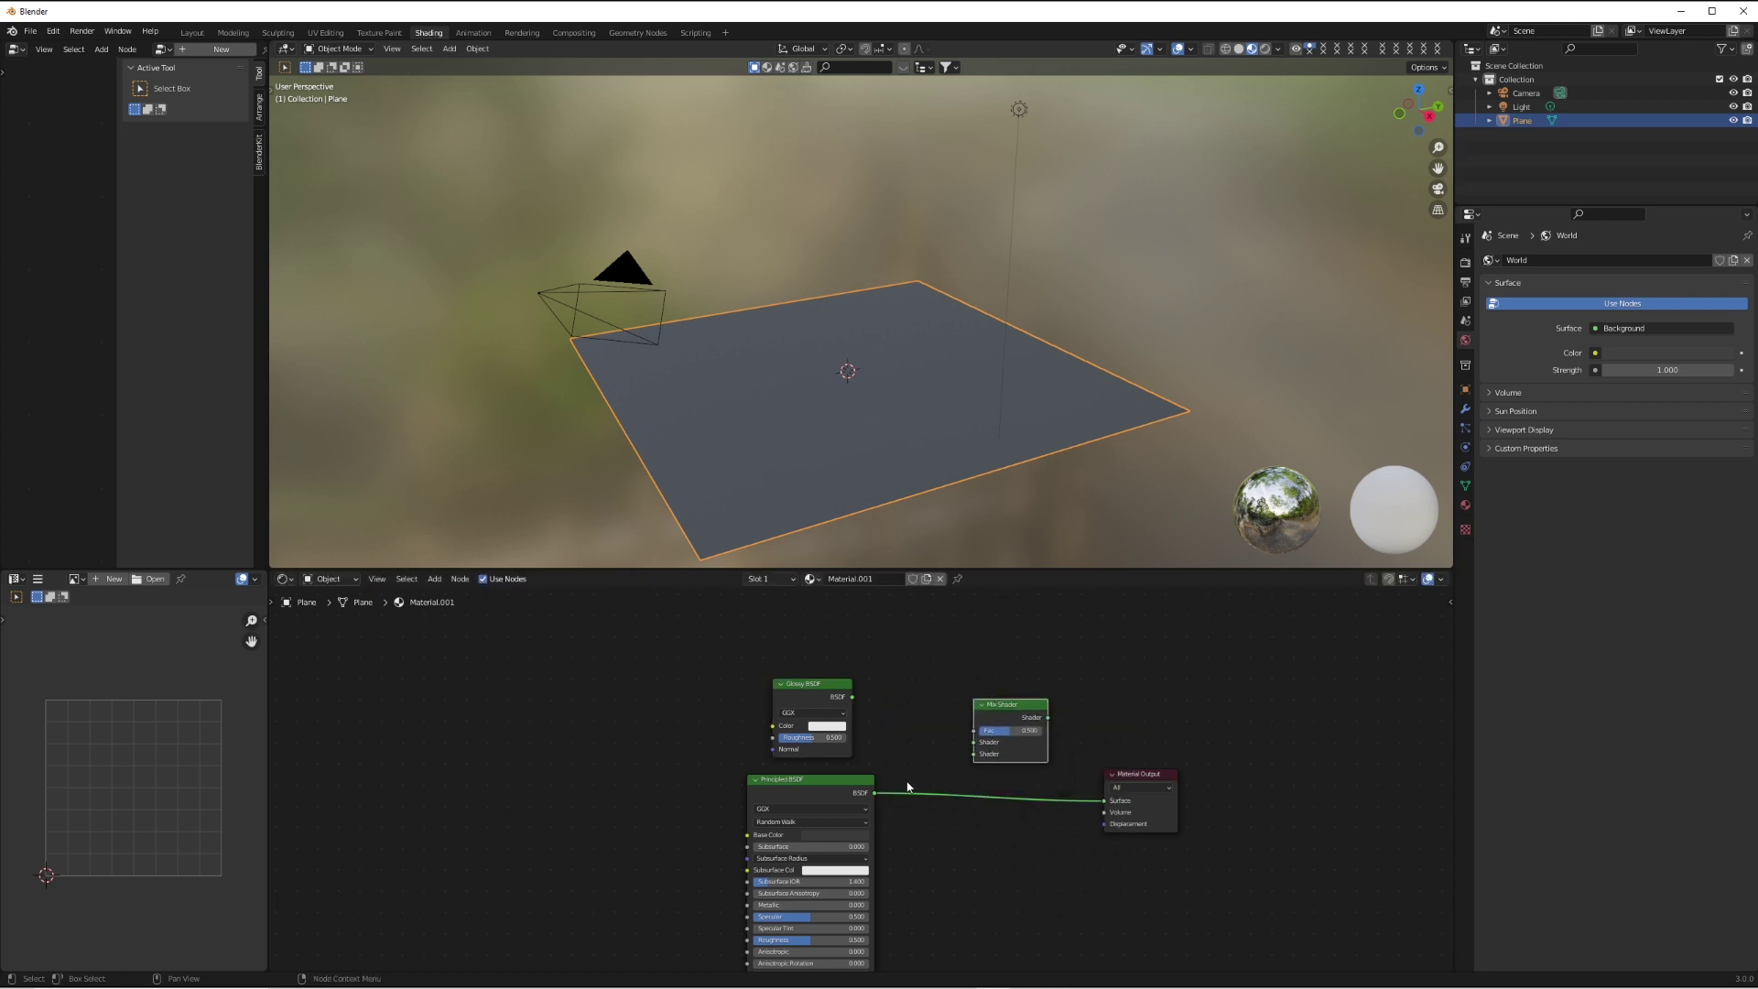
left_click_drag(875, 793, 947, 767)
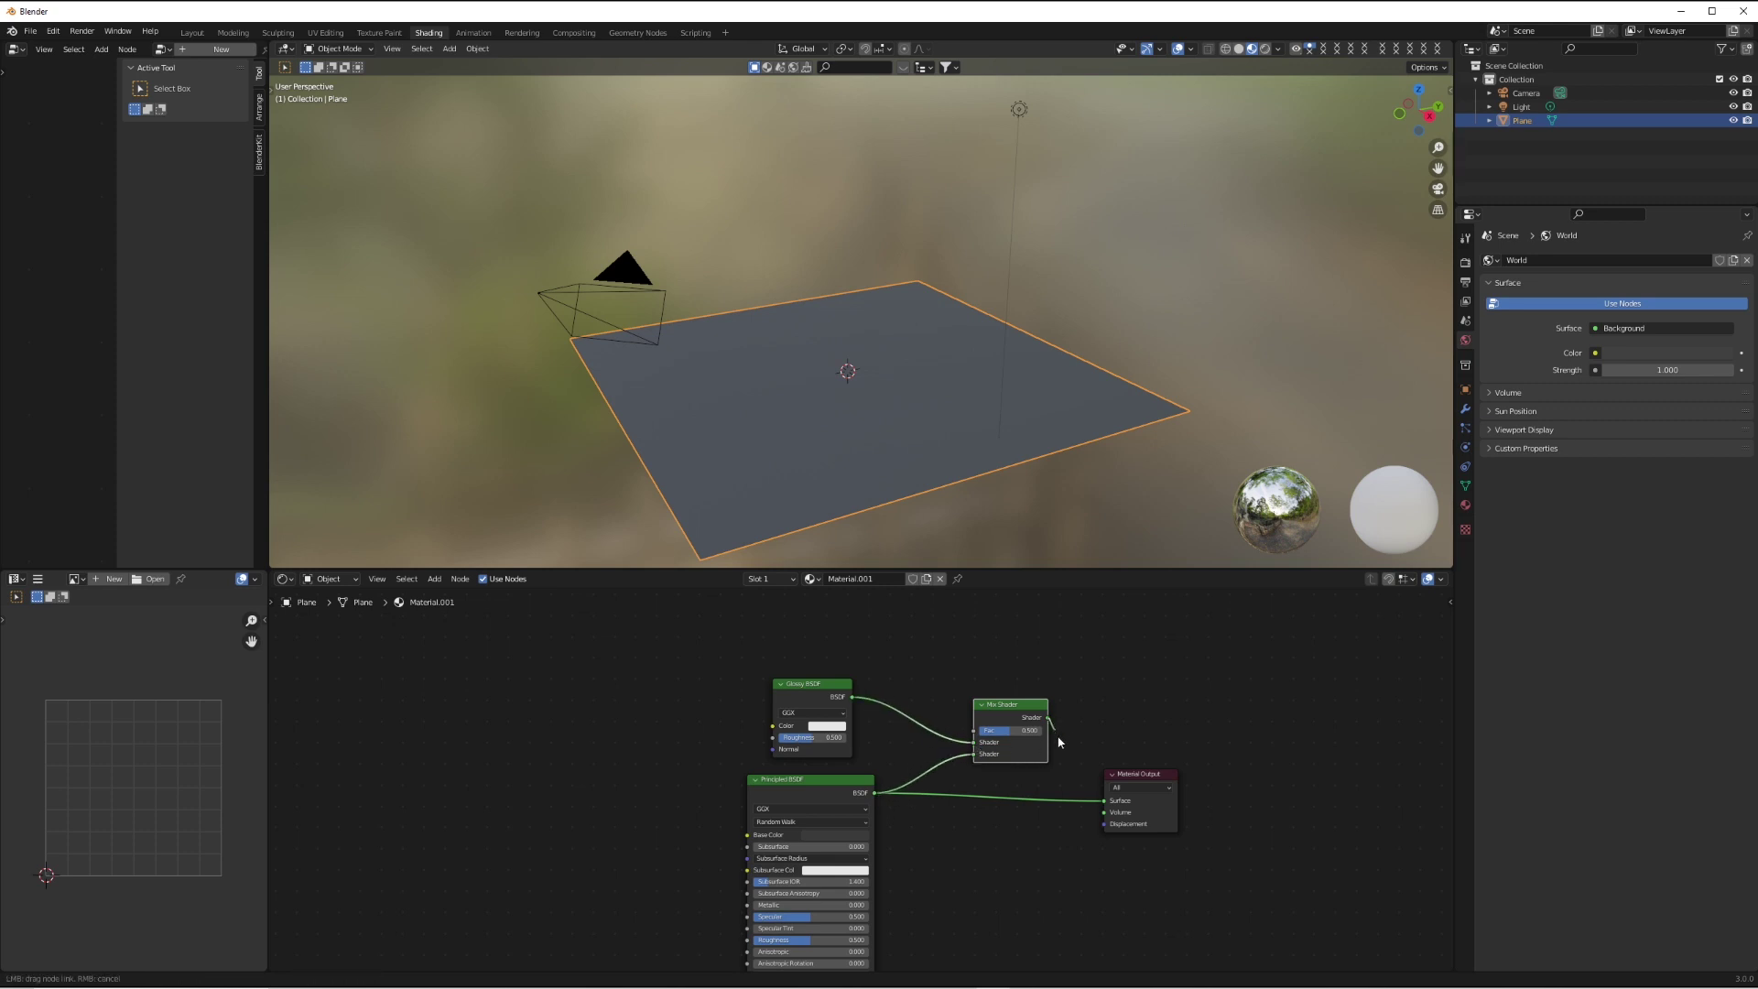
left_click_drag(1105, 806, 1106, 804)
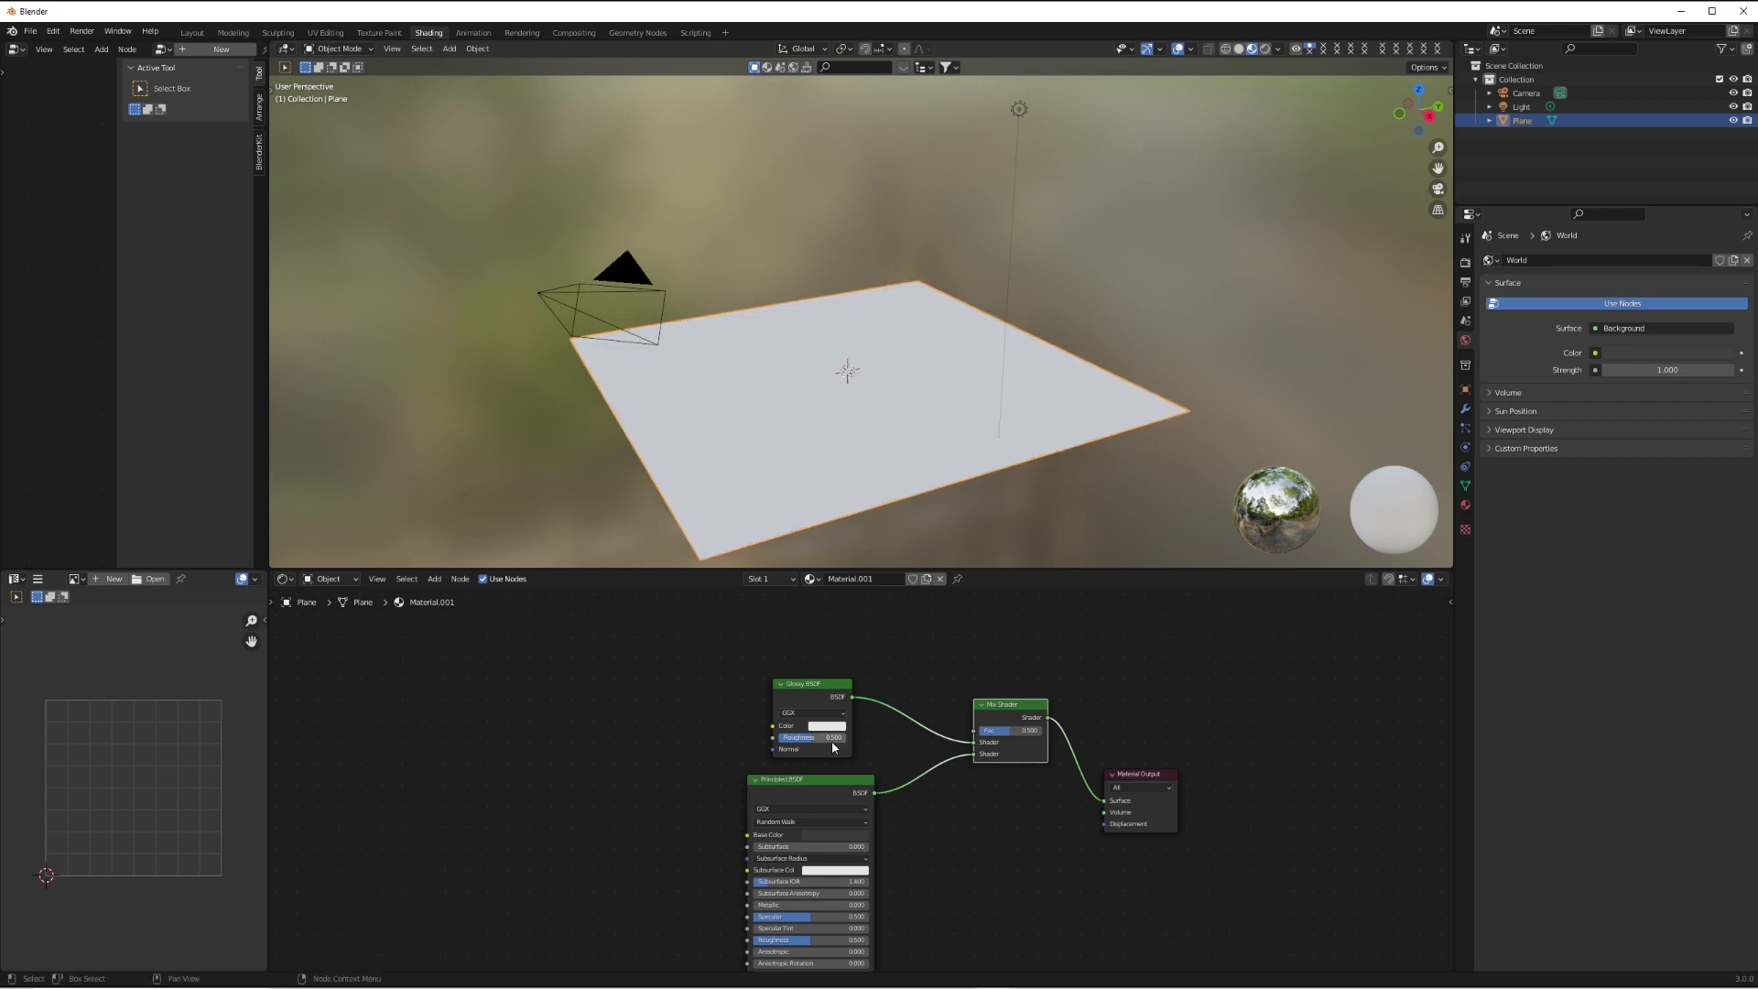
- Set the Glossy BSDF roughness to 0 and the Mix Shader factor to 0
left_click_drag(831, 739, 789, 742)
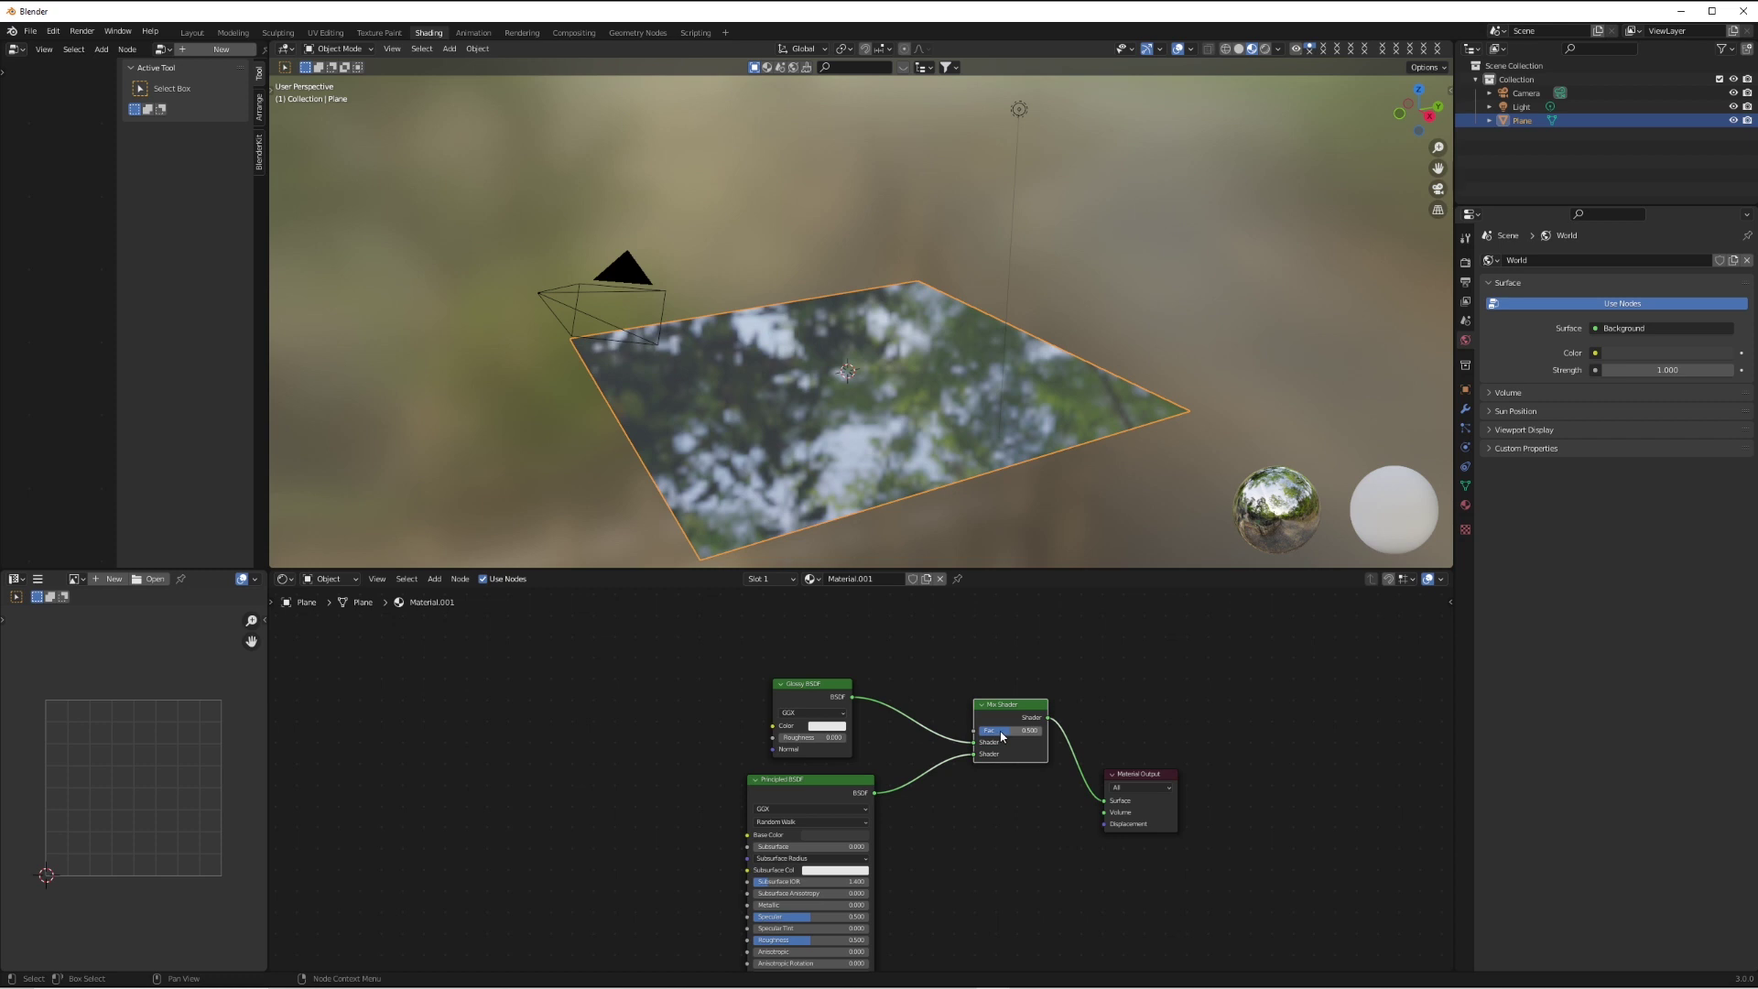
left_click_drag(1001, 736, 1044, 736)
middle_click_drag(994, 521, 972, 314)
left_click_drag(1031, 731, 970, 730)
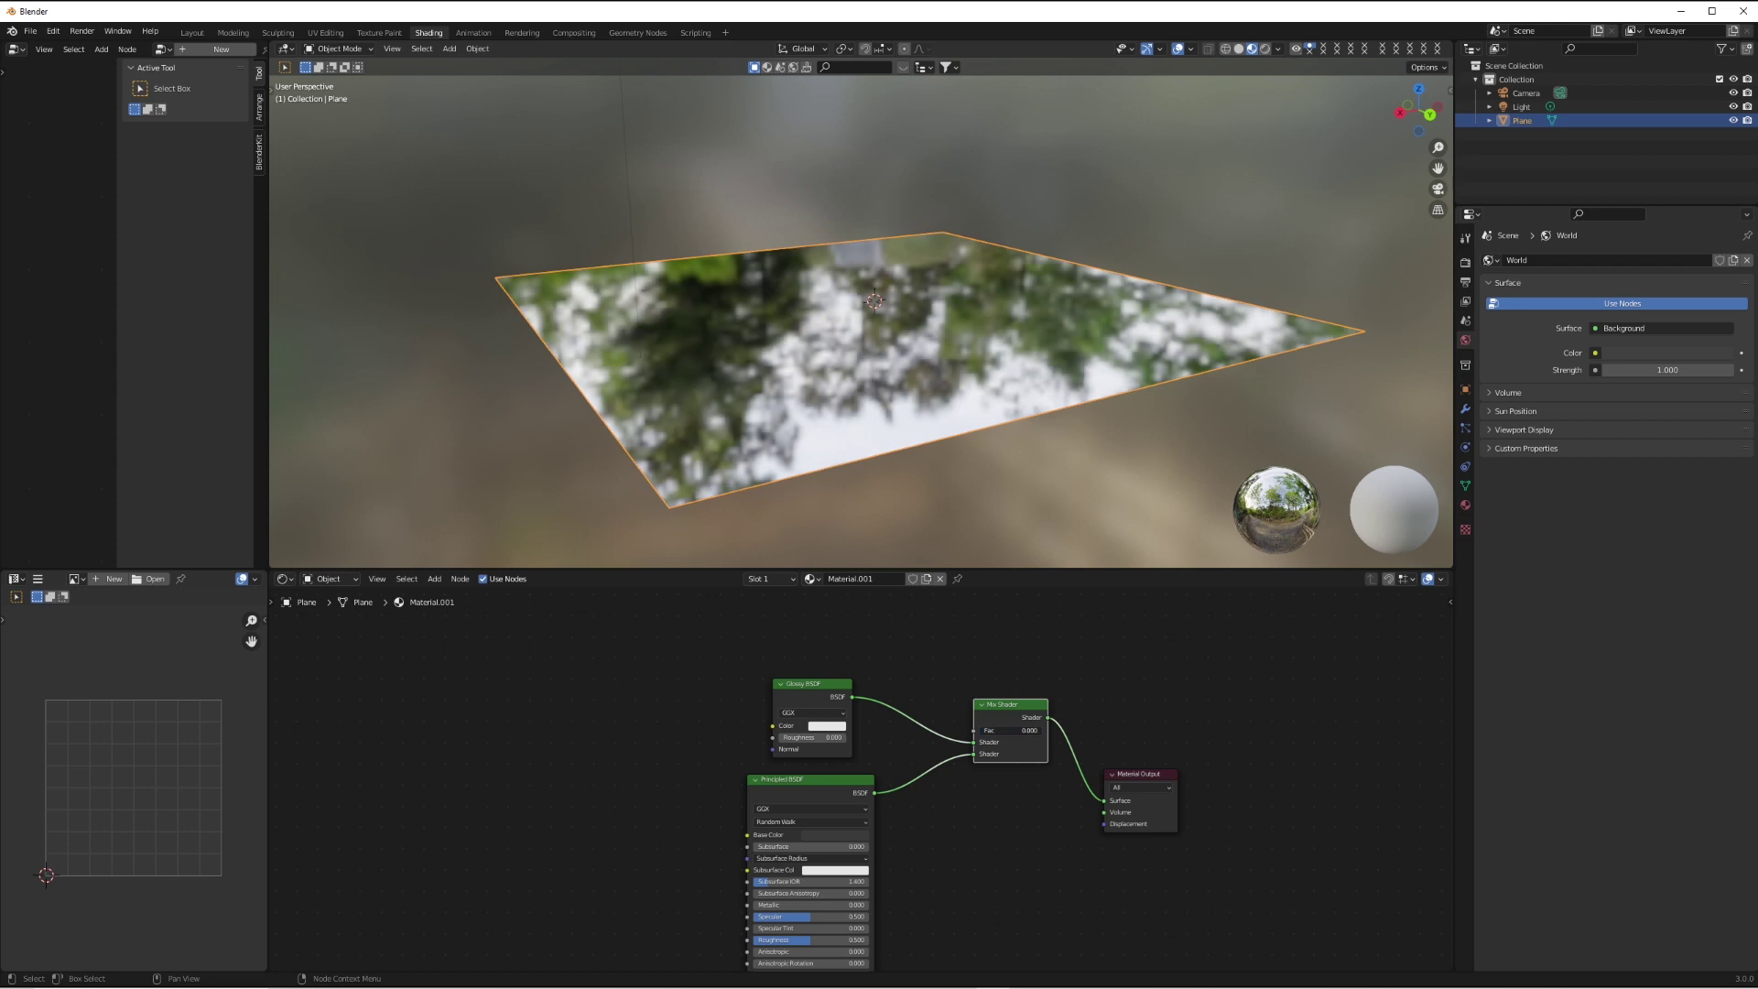
- Shift the Glossy BSDF node aside slightly and place a Musgrave Texture node above it
scroll(907, 704, "up", 1, "shift")
left_click_drag(806, 715, 778, 706)
scroll(980, 733, "up", 1, "shift")
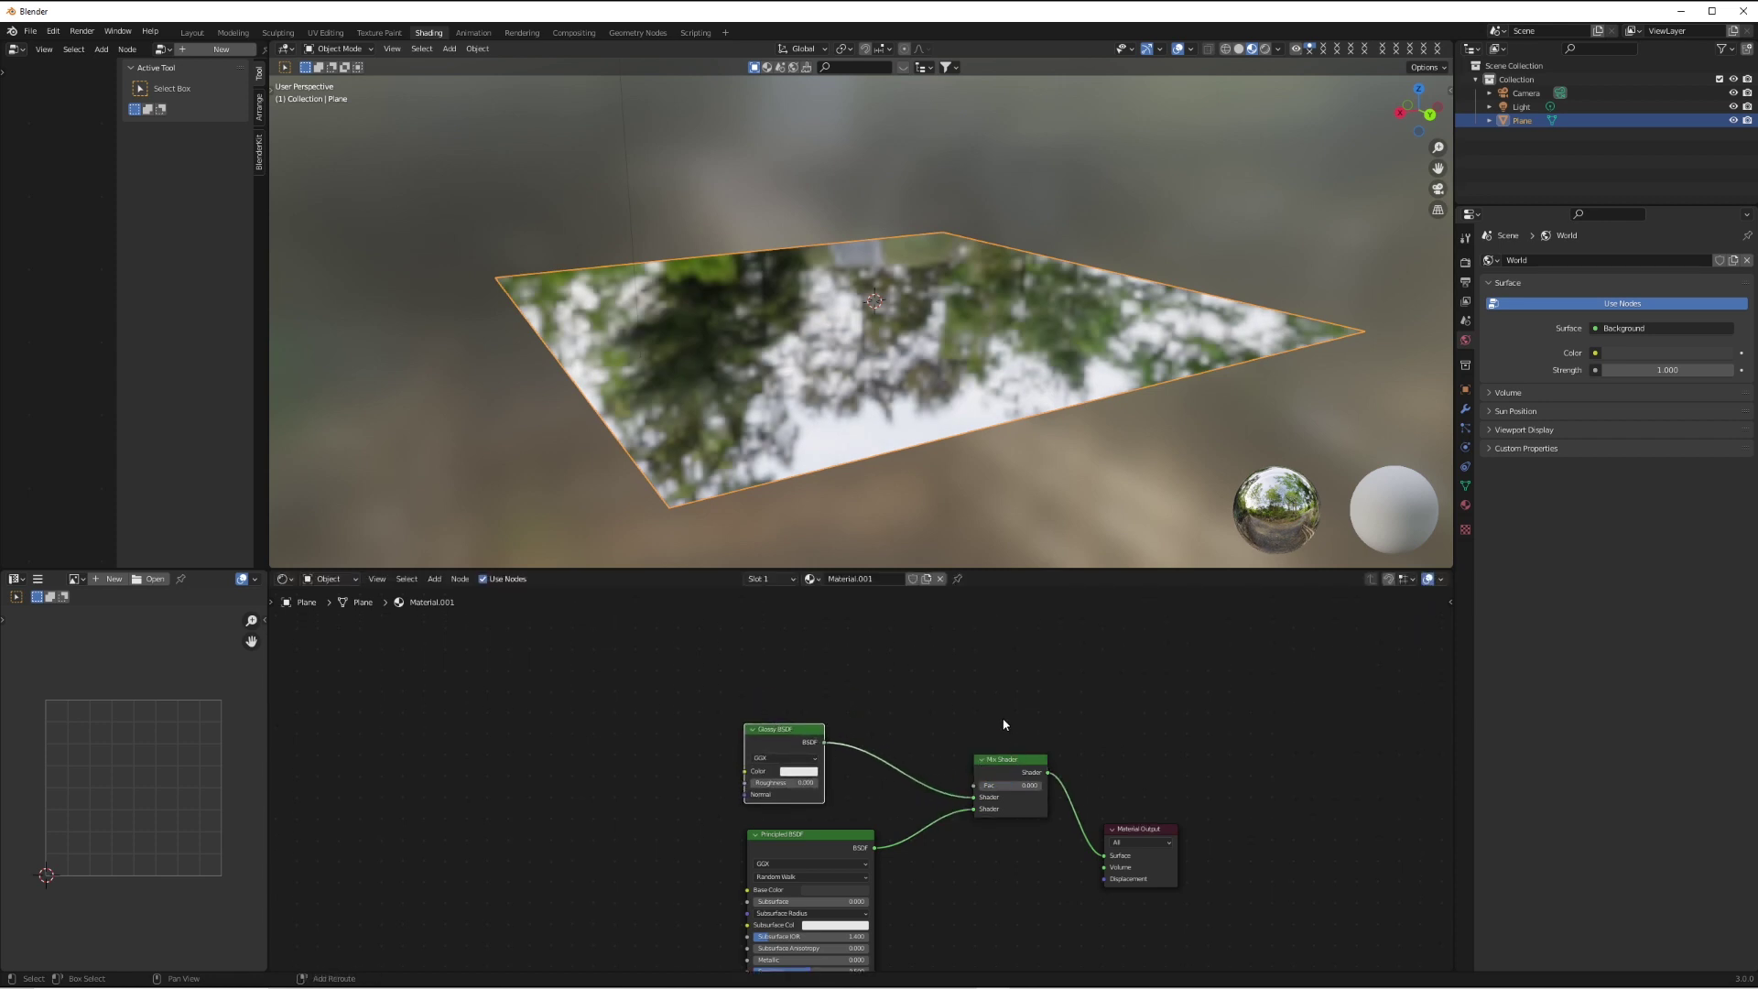
scroll(1004, 724, "up", 1, "shift")
key("shift+a")
mouse_move(843, 691)
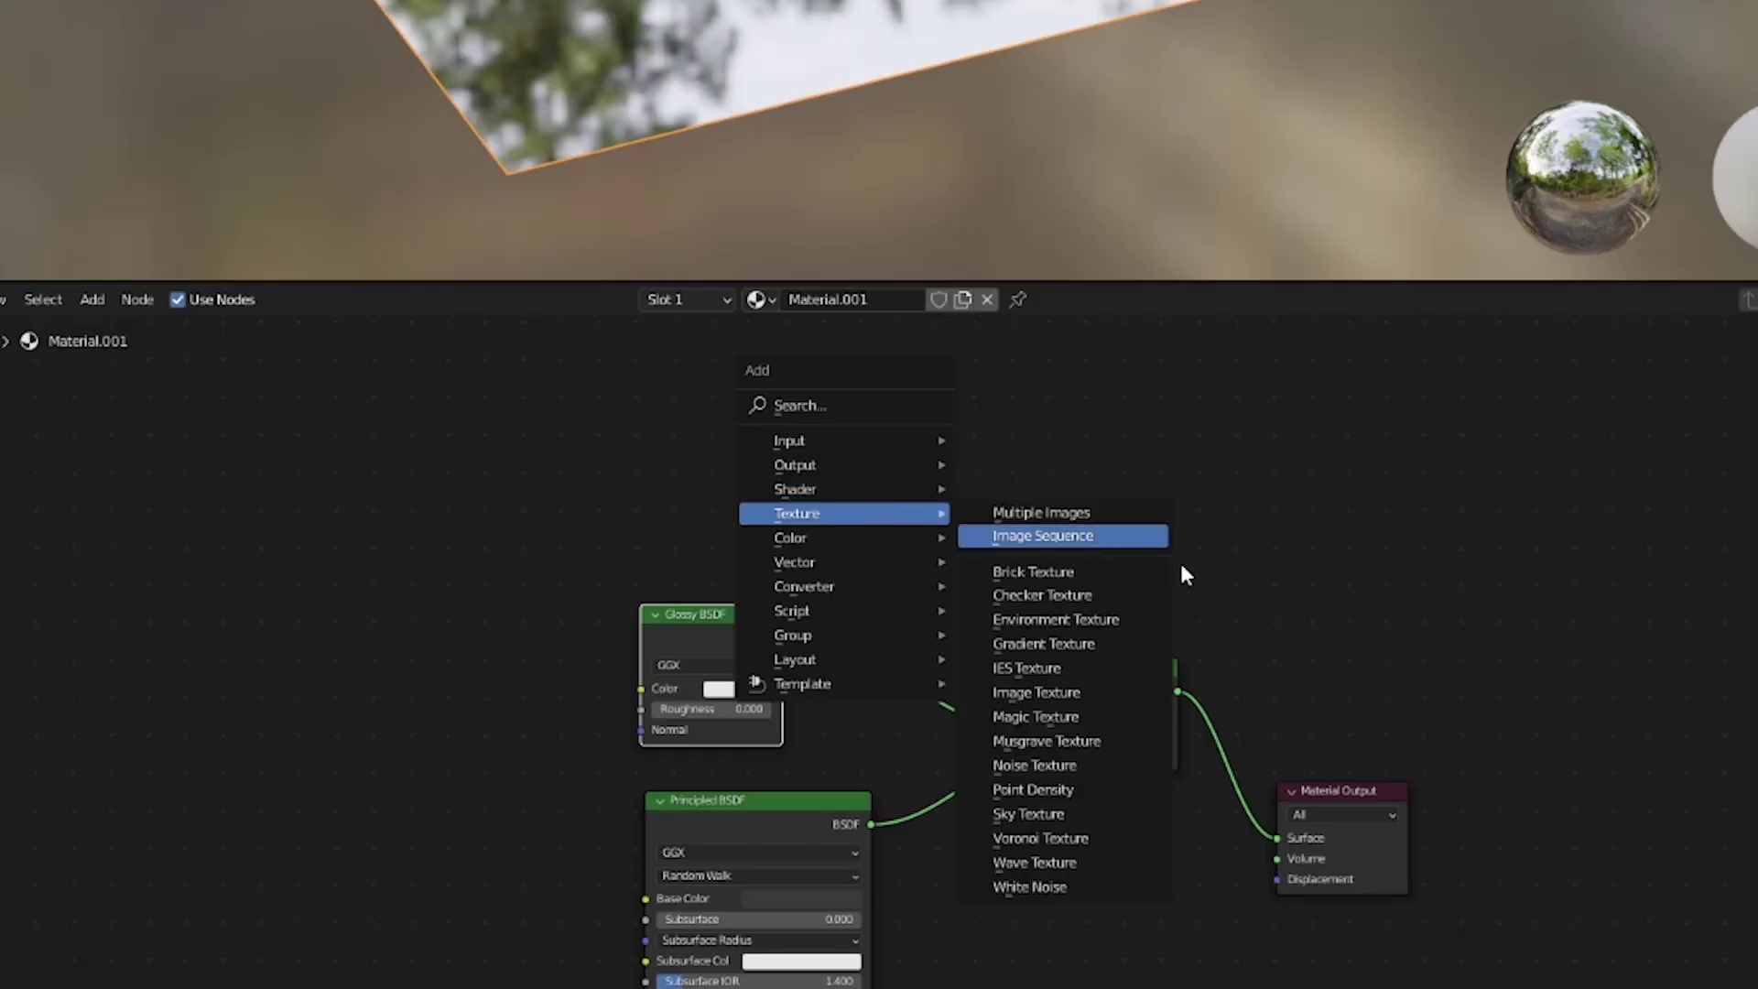
left_click(1046, 741)
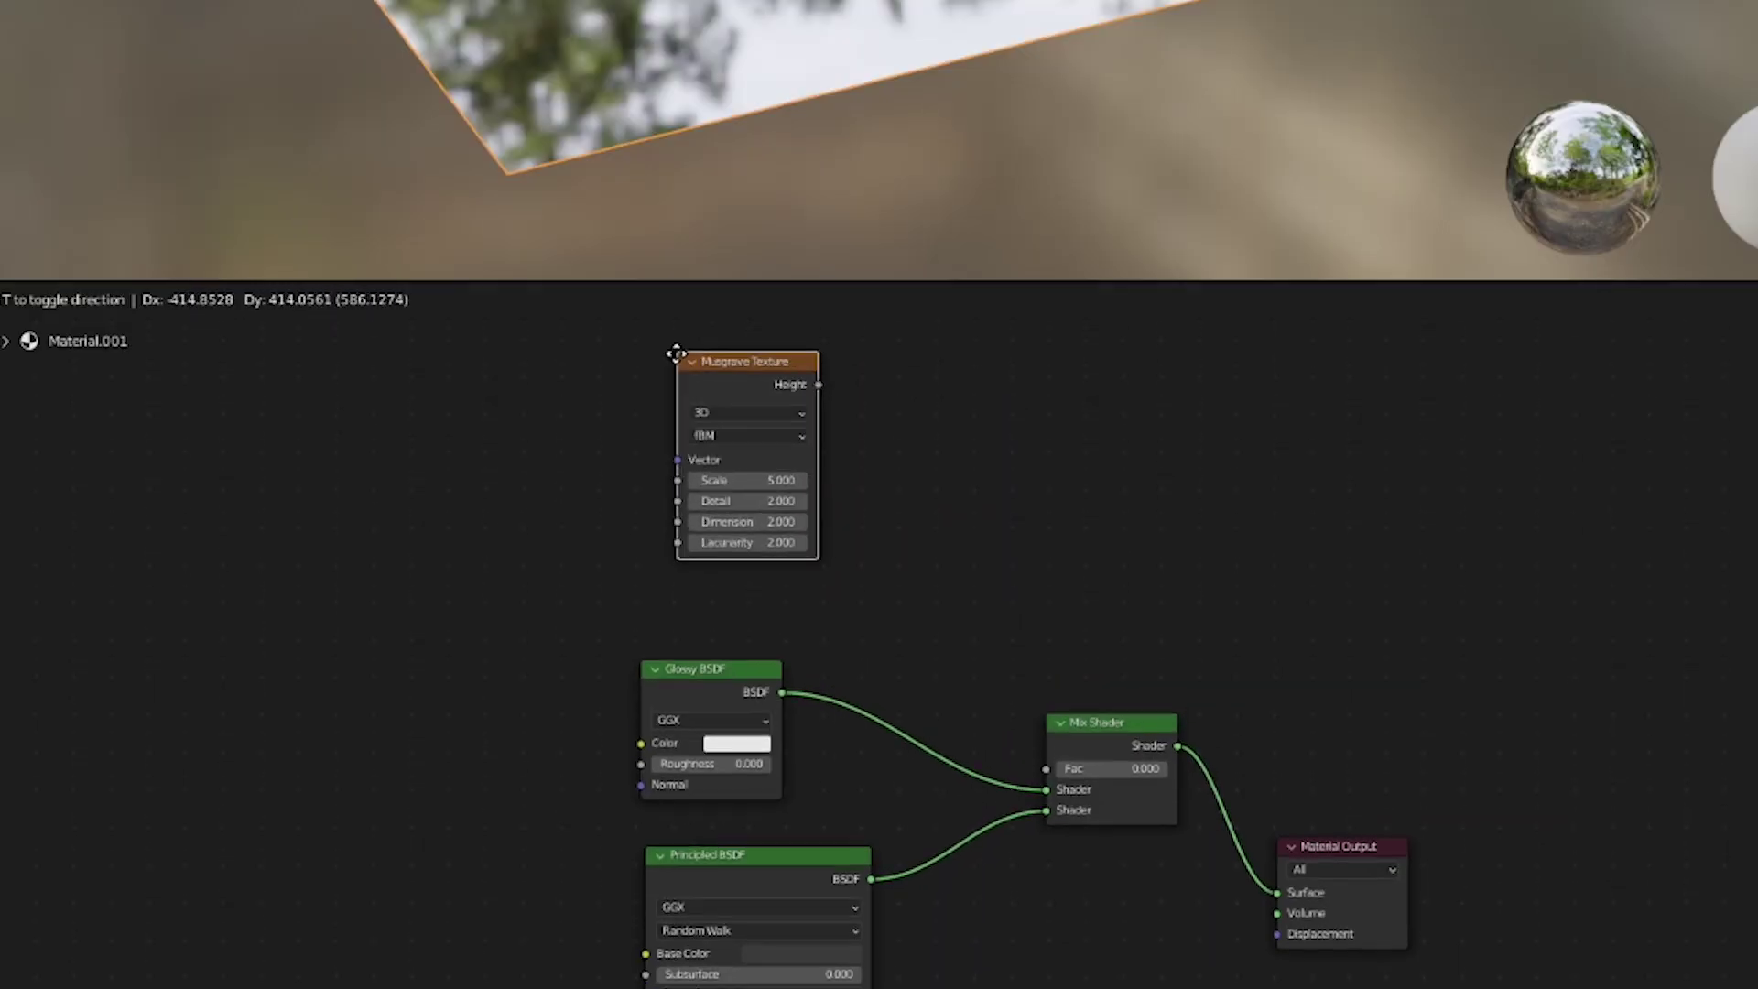
left_click(663, 437)
scroll(935, 493, "down", 3, "shift")
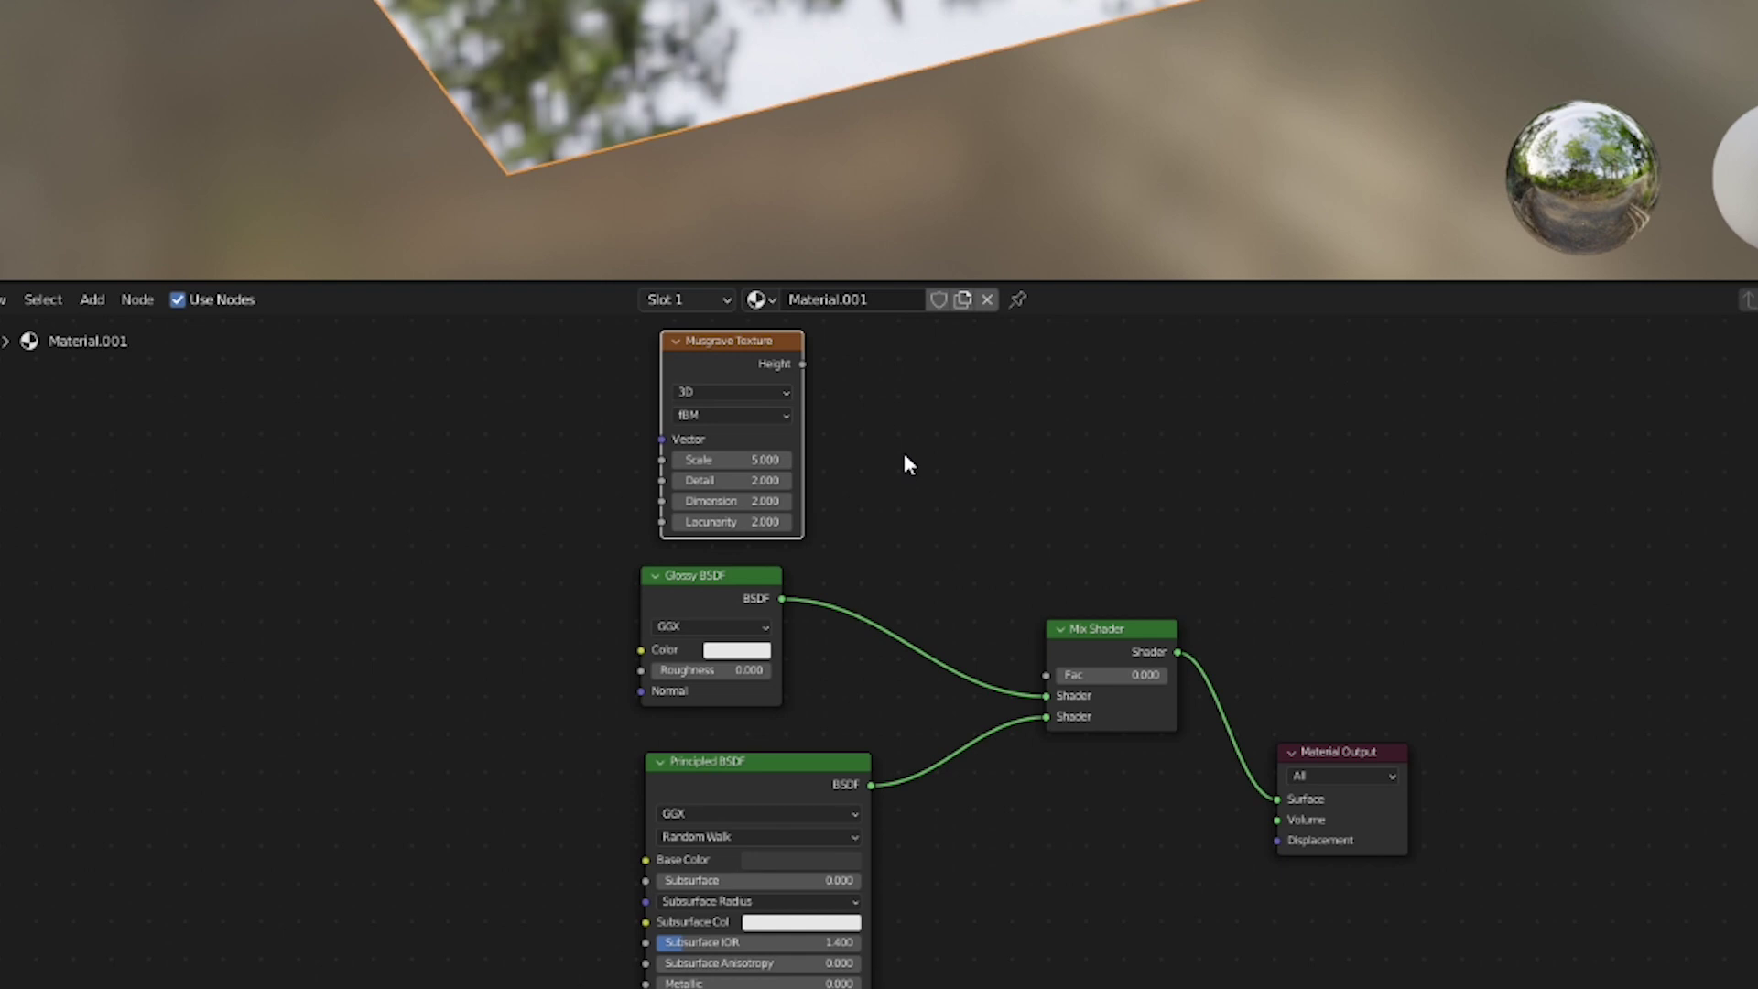
scroll(903, 455, "up", 2, "shift")
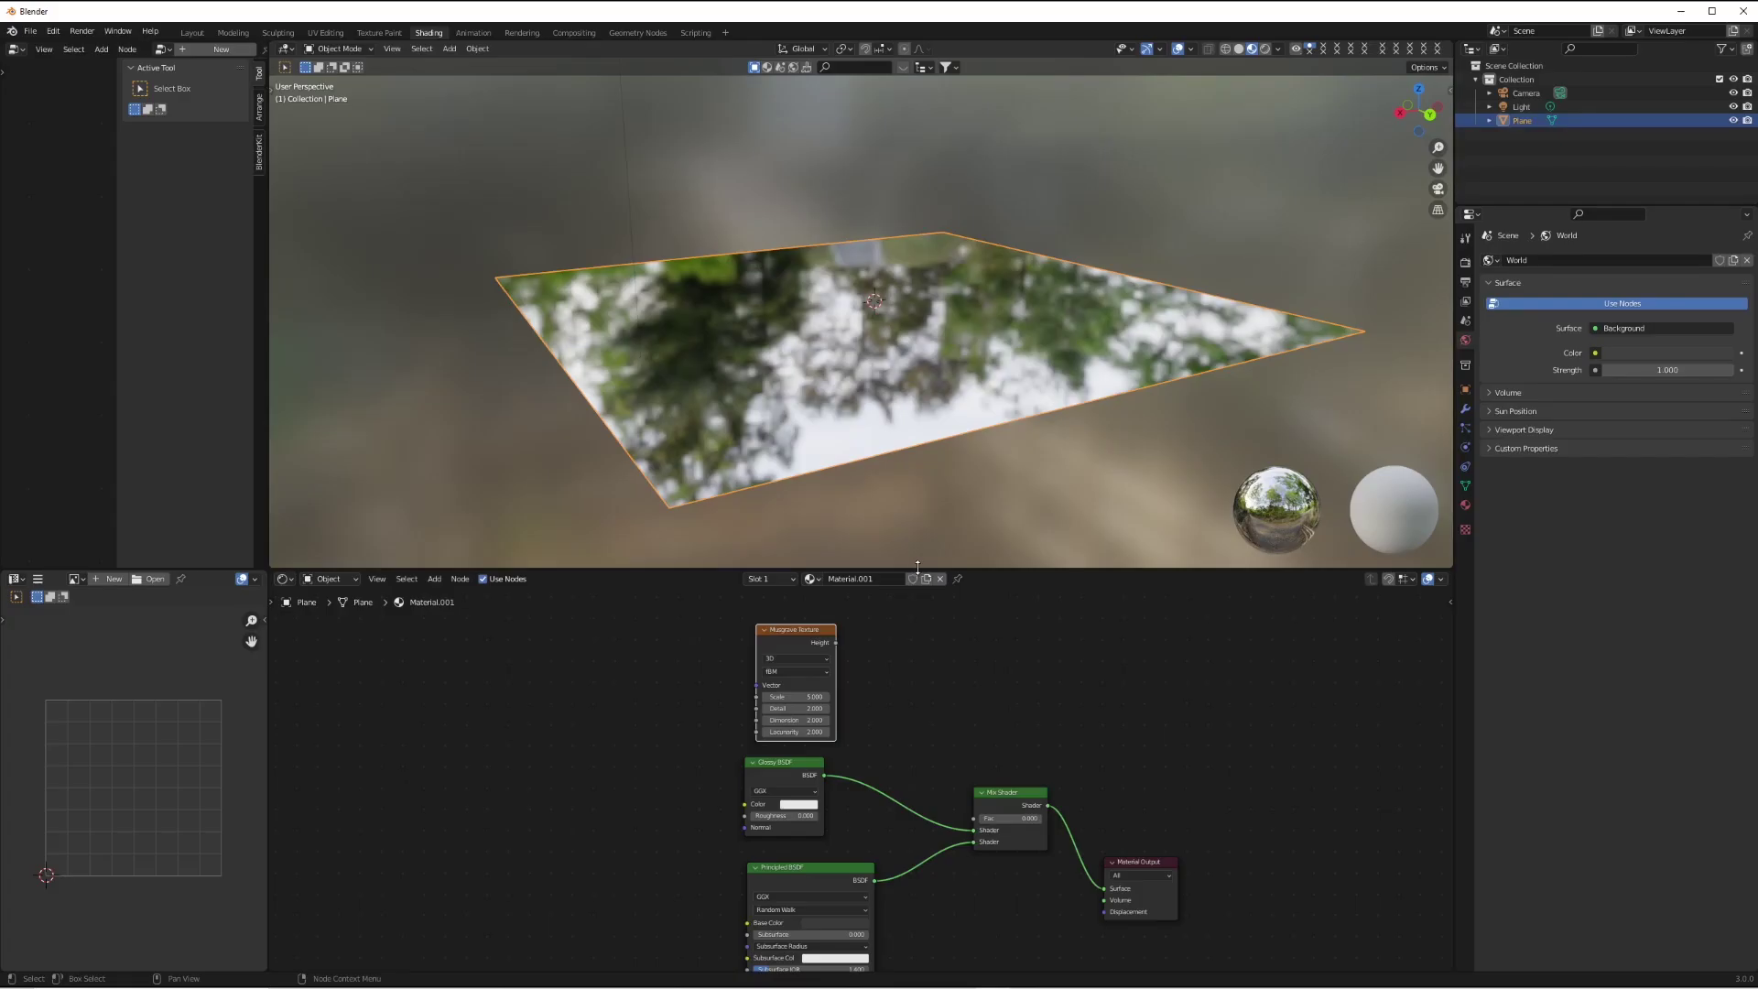
- Enlarge the node editor area and connect the Musgrave Texture height to the Mix Shader factor
left_click_drag(918, 567, 917, 469)
scroll(944, 606, "up", 1)
scroll(943, 605, "up", 1)
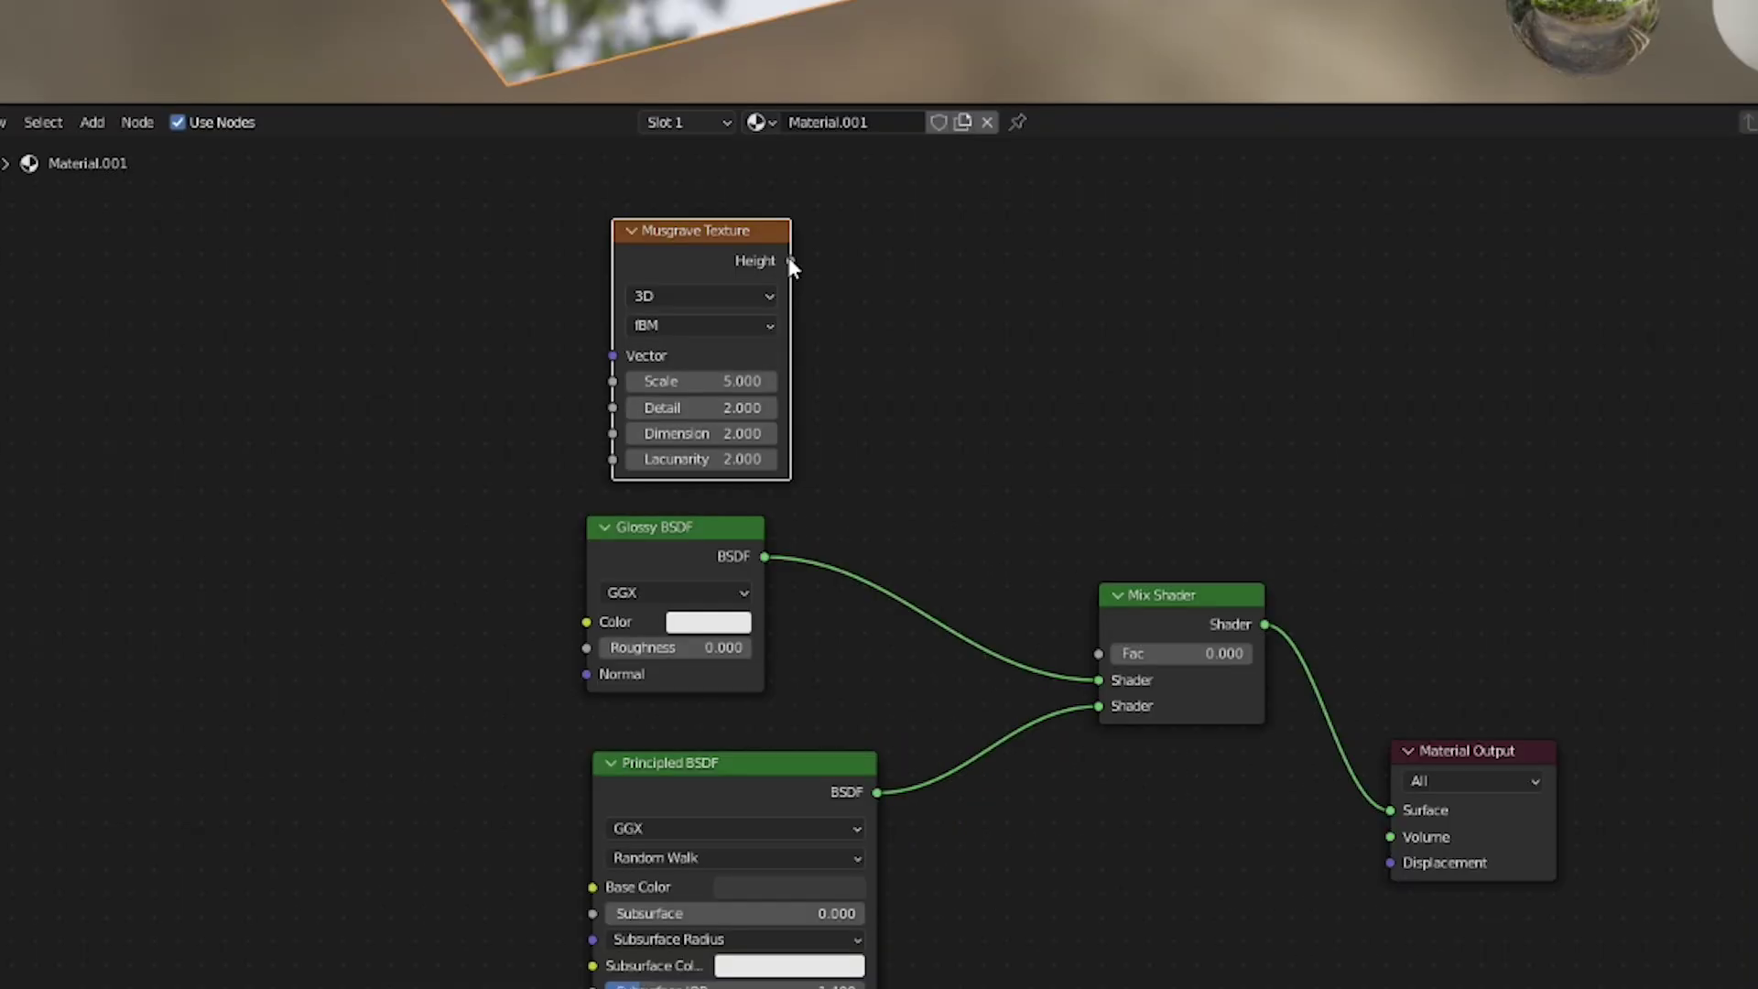
left_click_drag(986, 389, 1098, 654)
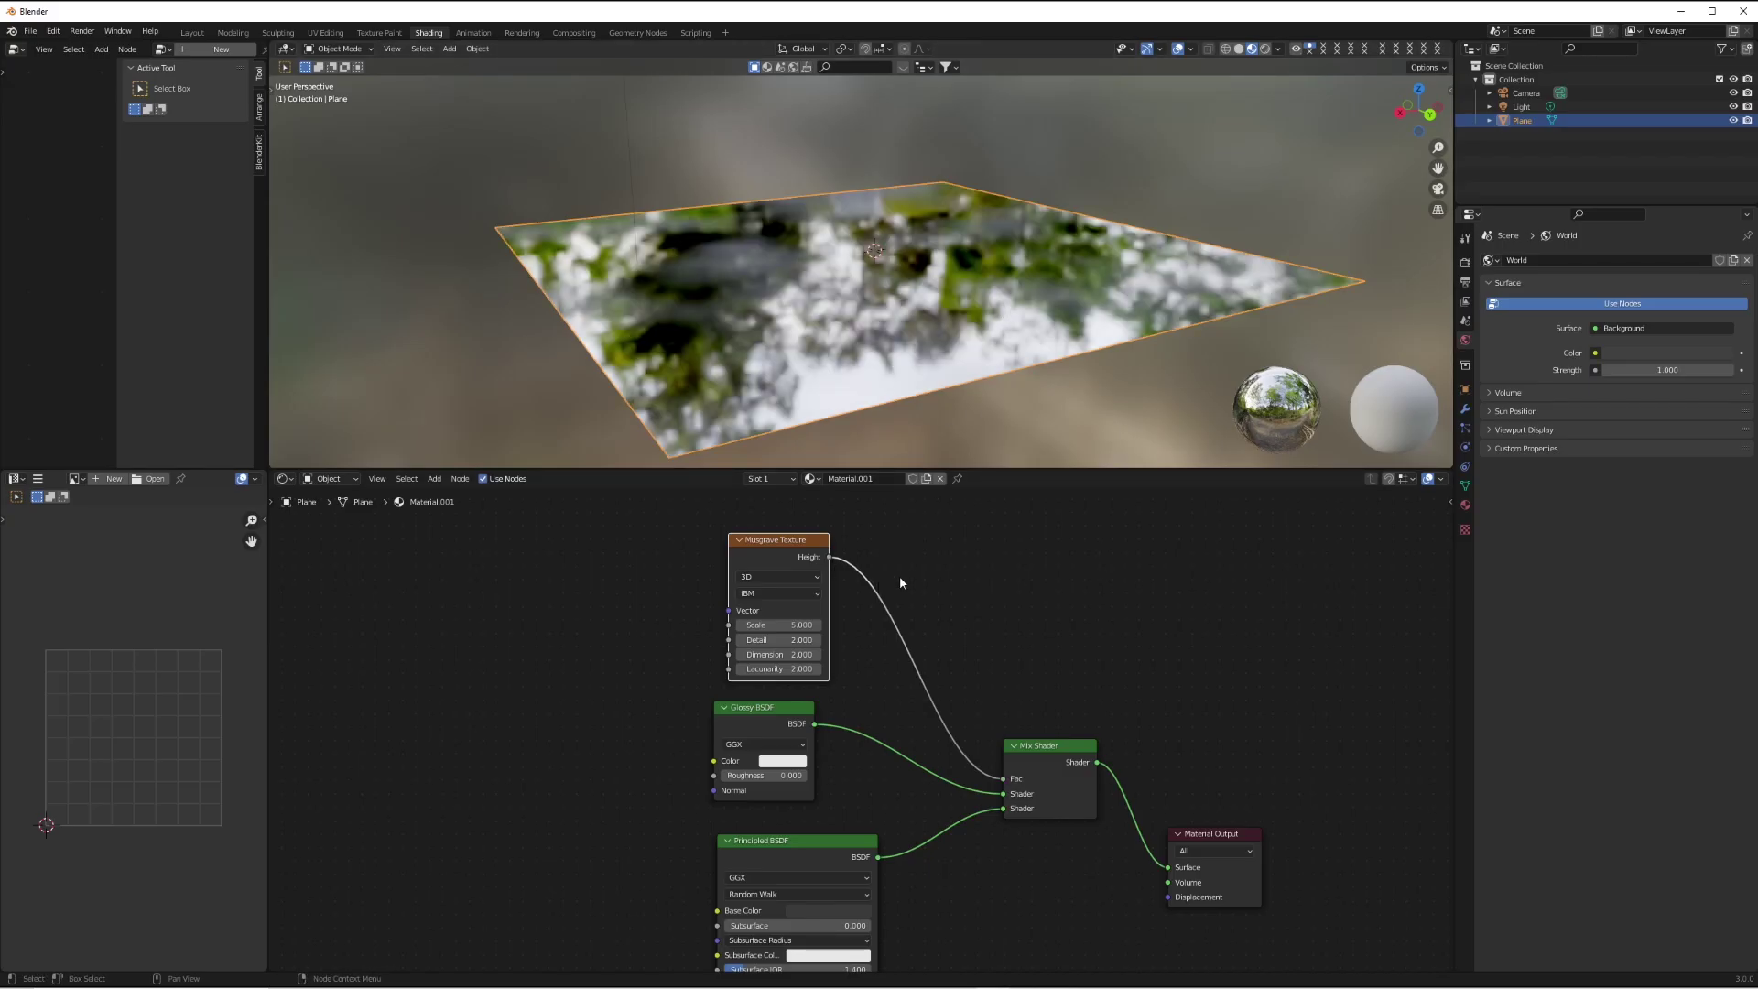
- Insert a ColorRamp node into the link between the Musgrave Texture and the Mix Shader factor
key("shift+a")
mouse_move(889, 617)
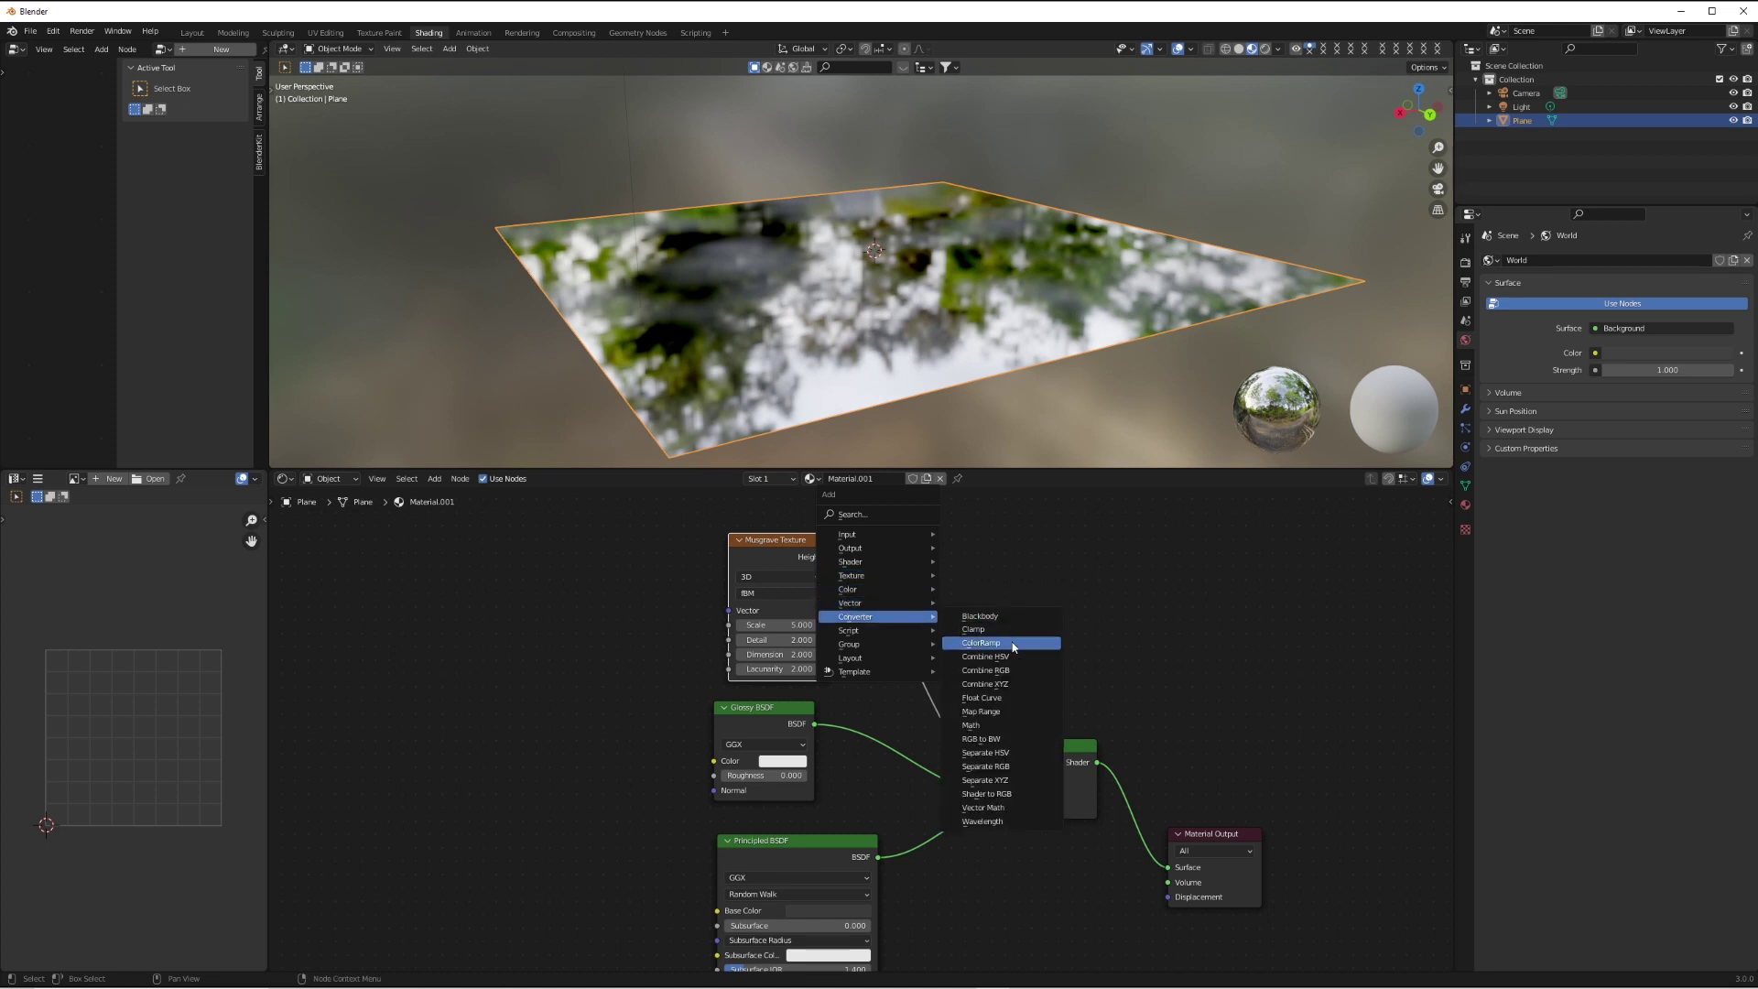
left_click(978, 630)
left_click(896, 550)
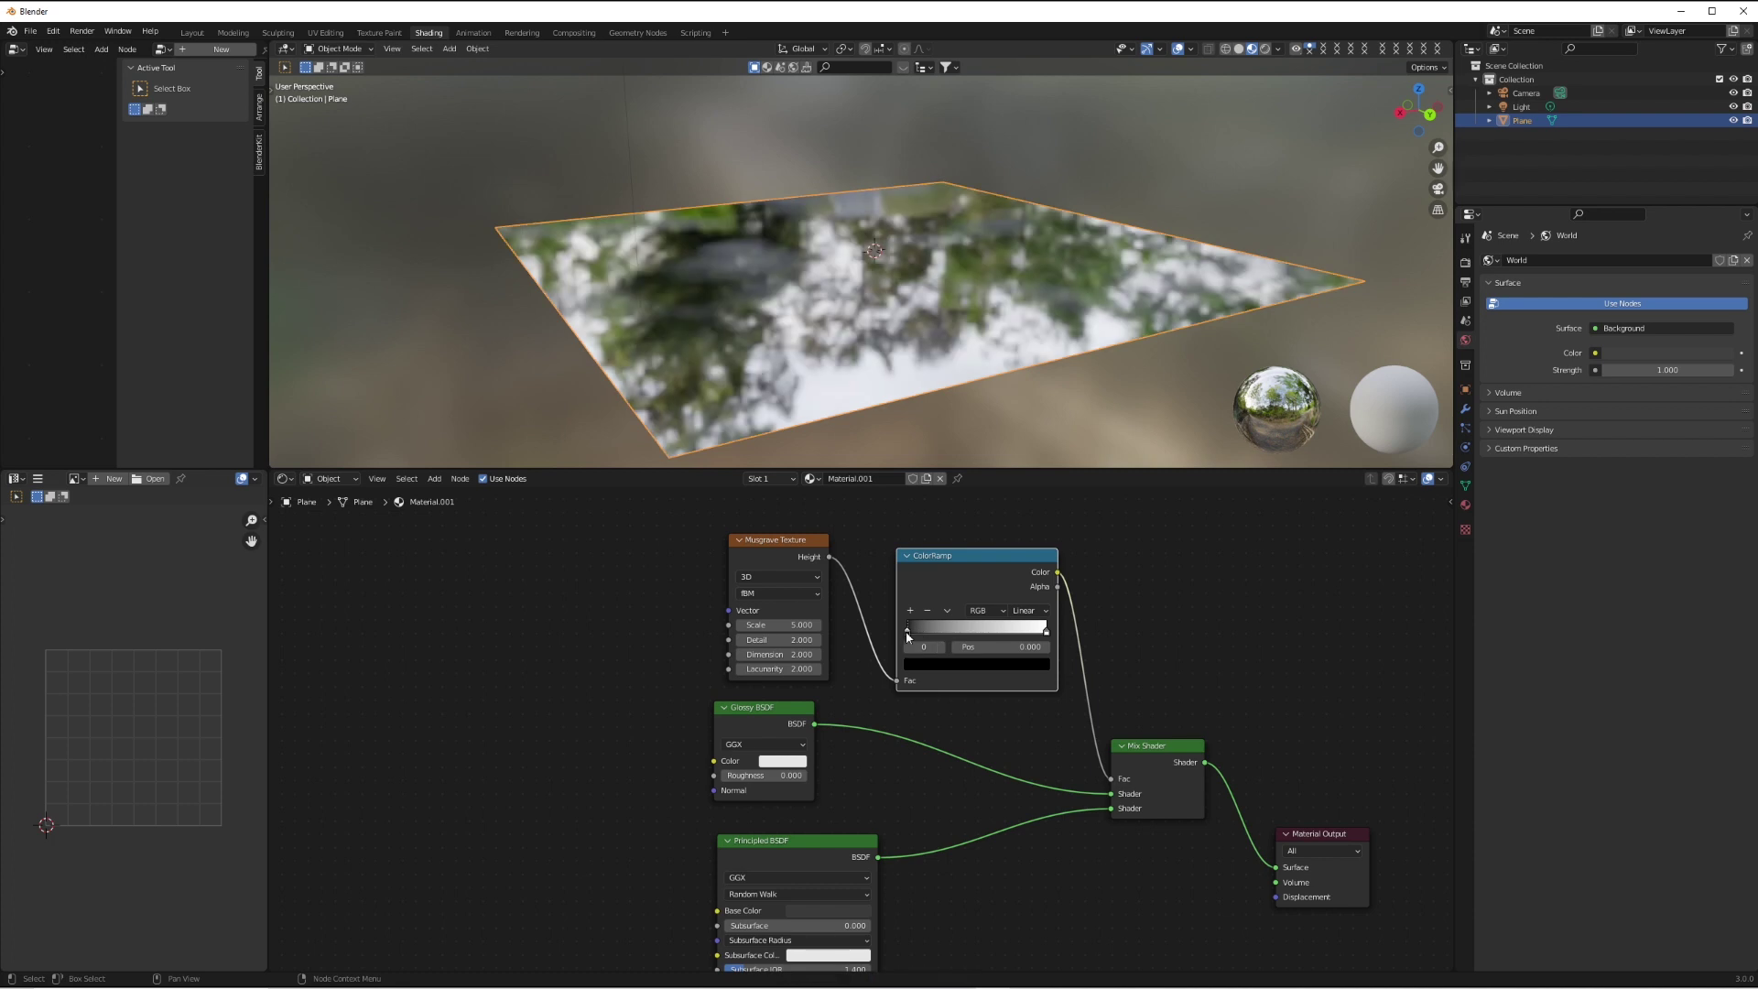
- Set the ColorRamp's black stop to position 0.073 and swap the Mix Shader's two shader inputs
mouse_move(907, 634)
left_mouse_down()
mouse_move(960, 635)
mouse_move(924, 639)
left_mouse_up()
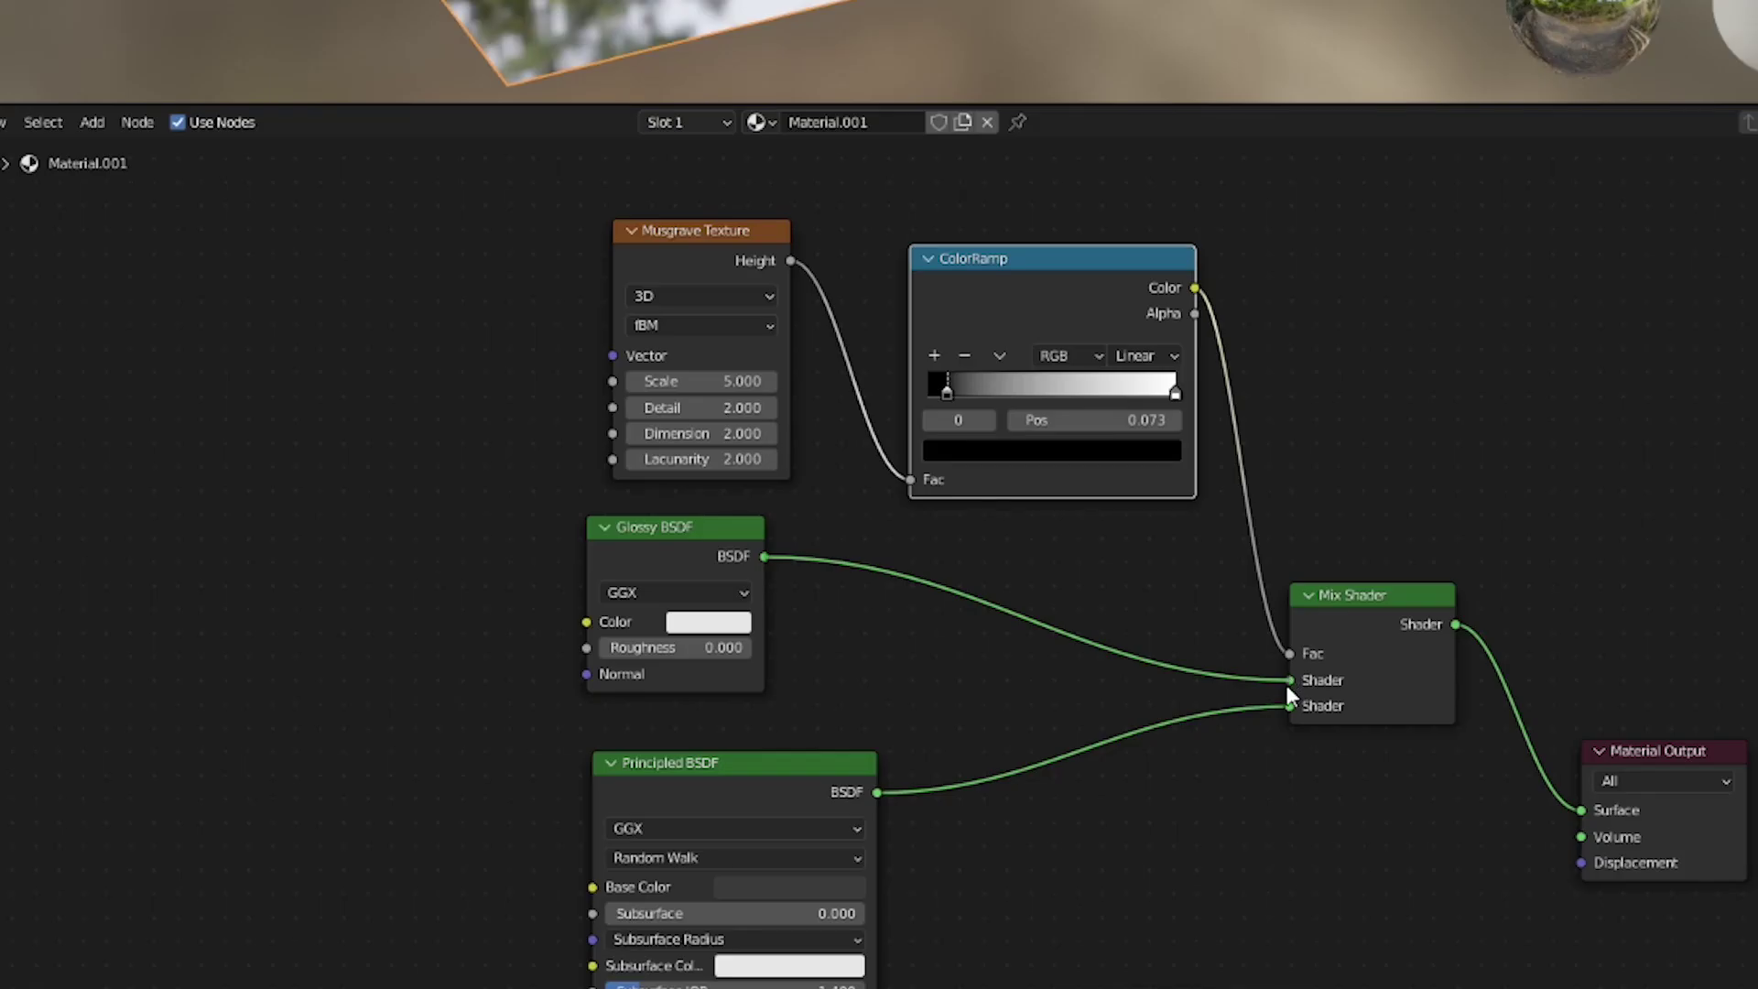
left_click_drag(1286, 682, 1289, 706)
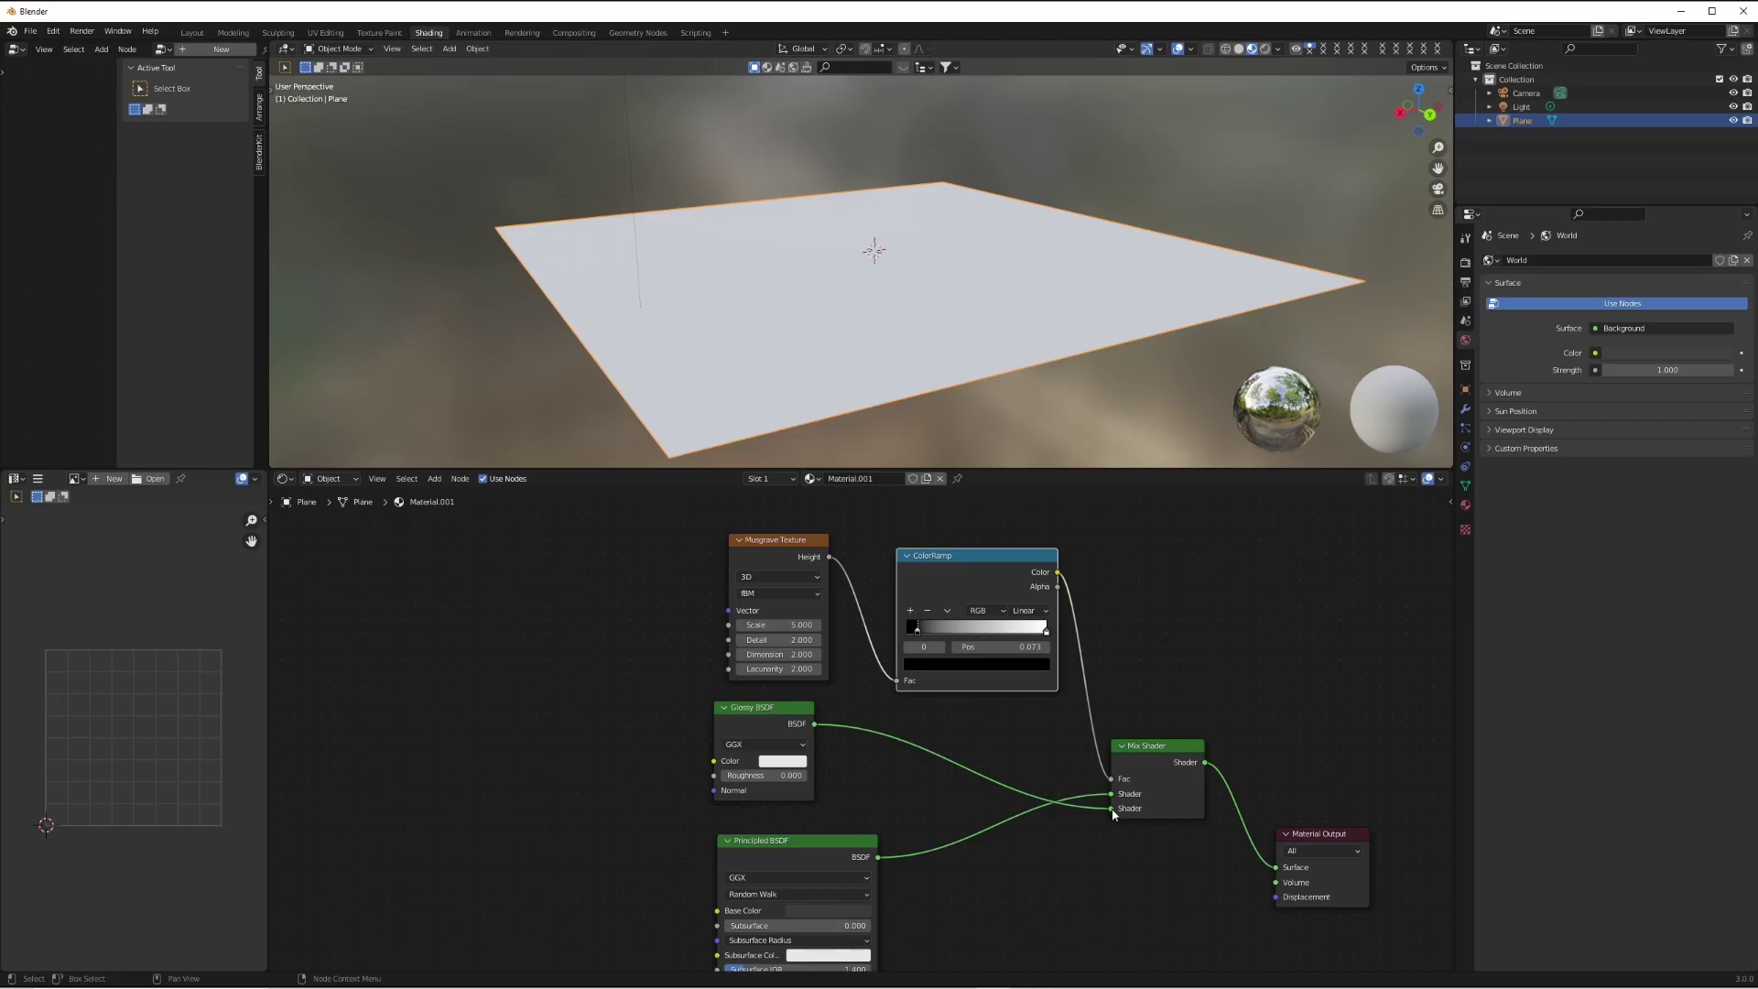
mouse_move(1028, 317)
left_mouse_down("ctrl")
mouse_move(1020, 346)
mouse_move(1056, 385)
mouse_move(1028, 342)
left_mouse_up("ctrl")
scroll(1030, 340, "up", 2)
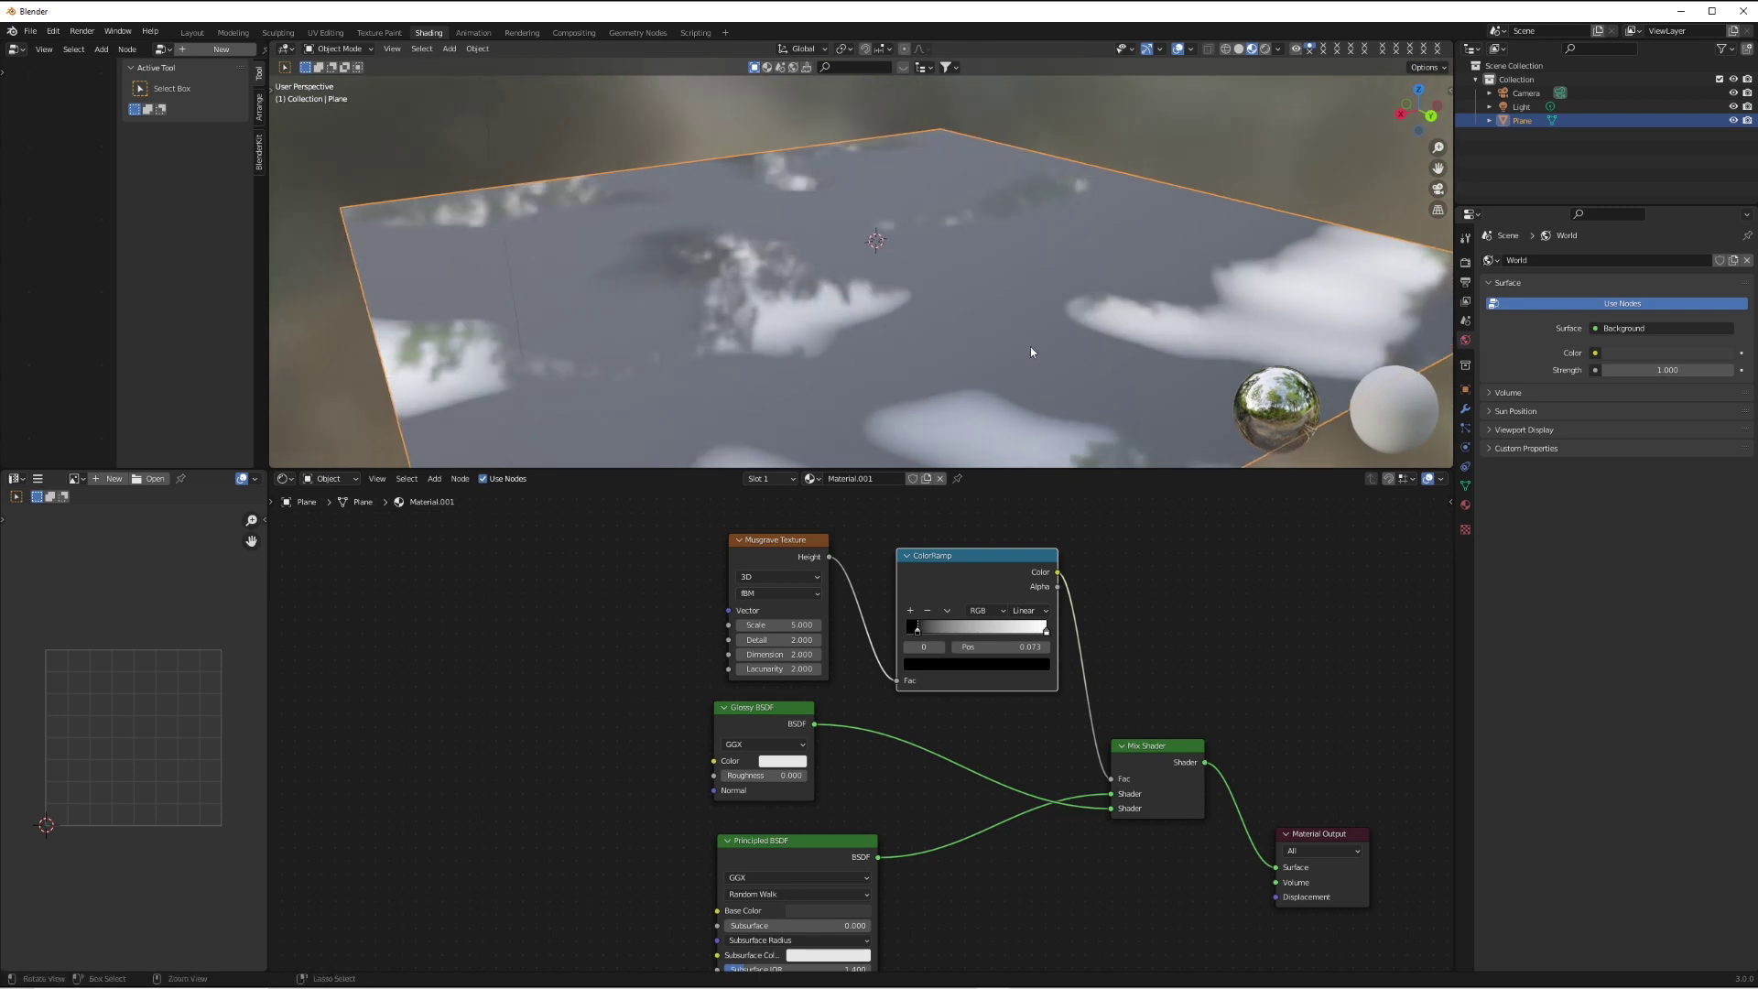
- Tighten the ColorRamp by placing the black stop at about 0.2 and the white stop at about 0.4
left_click_drag(919, 633, 902, 638)
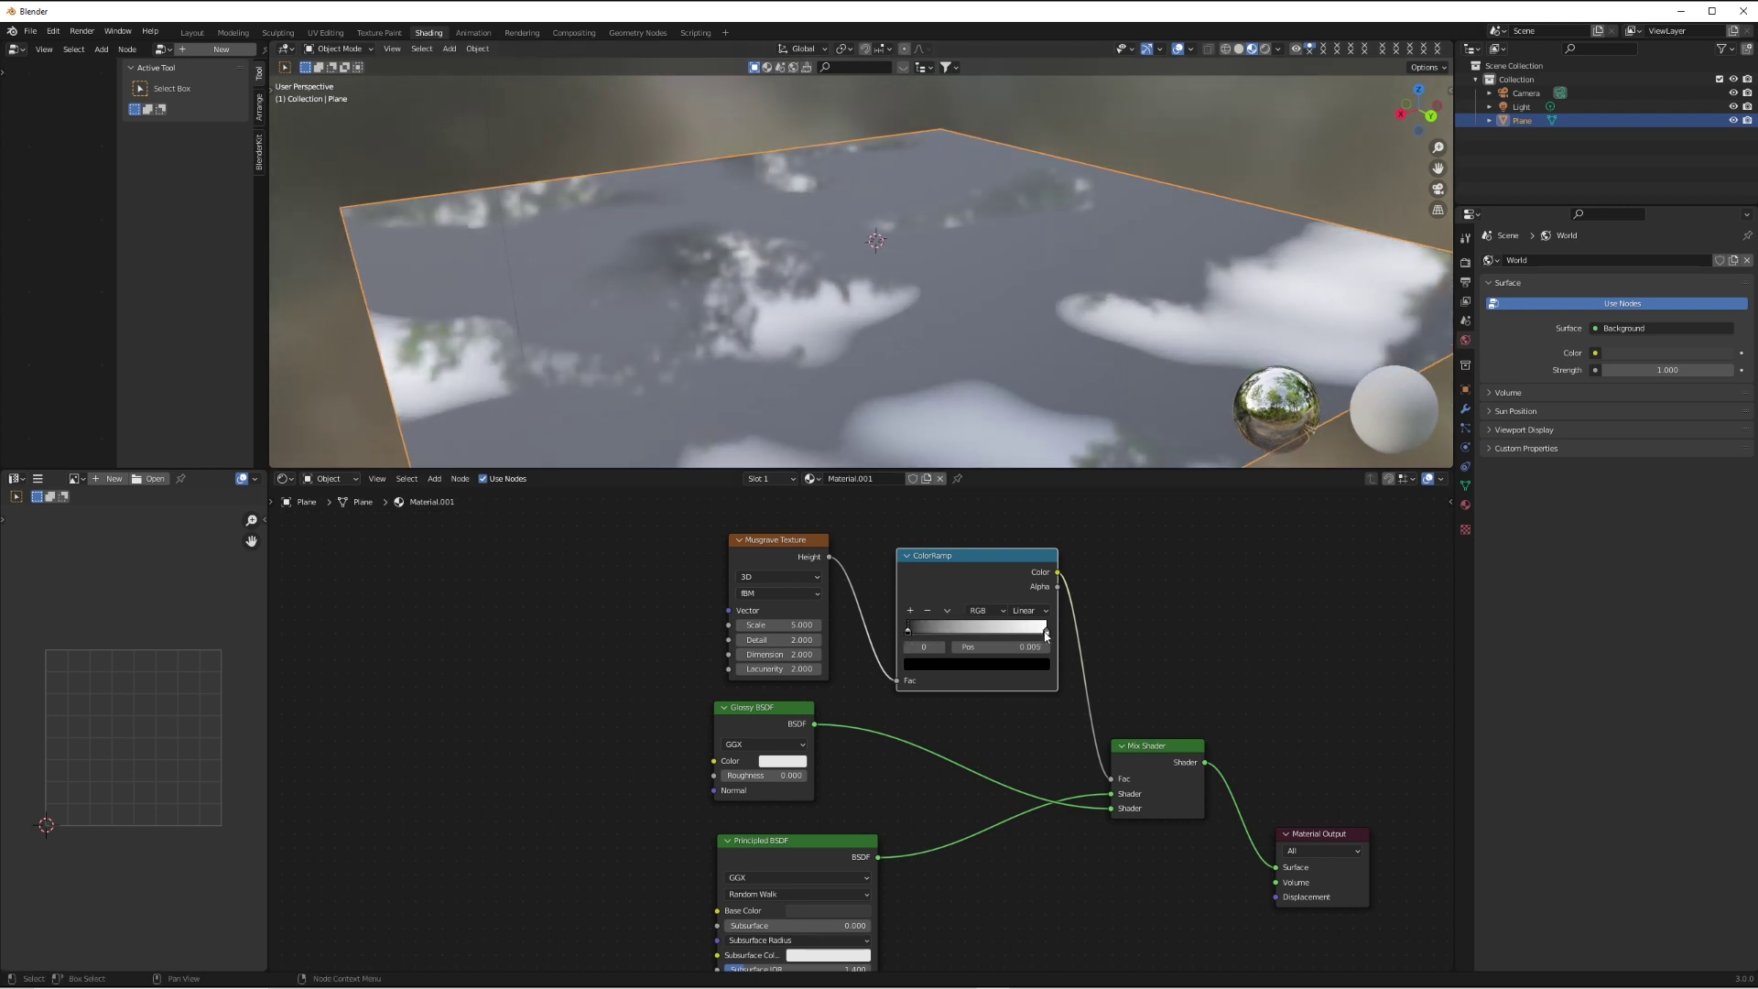
left_click_drag(1046, 634, 934, 633)
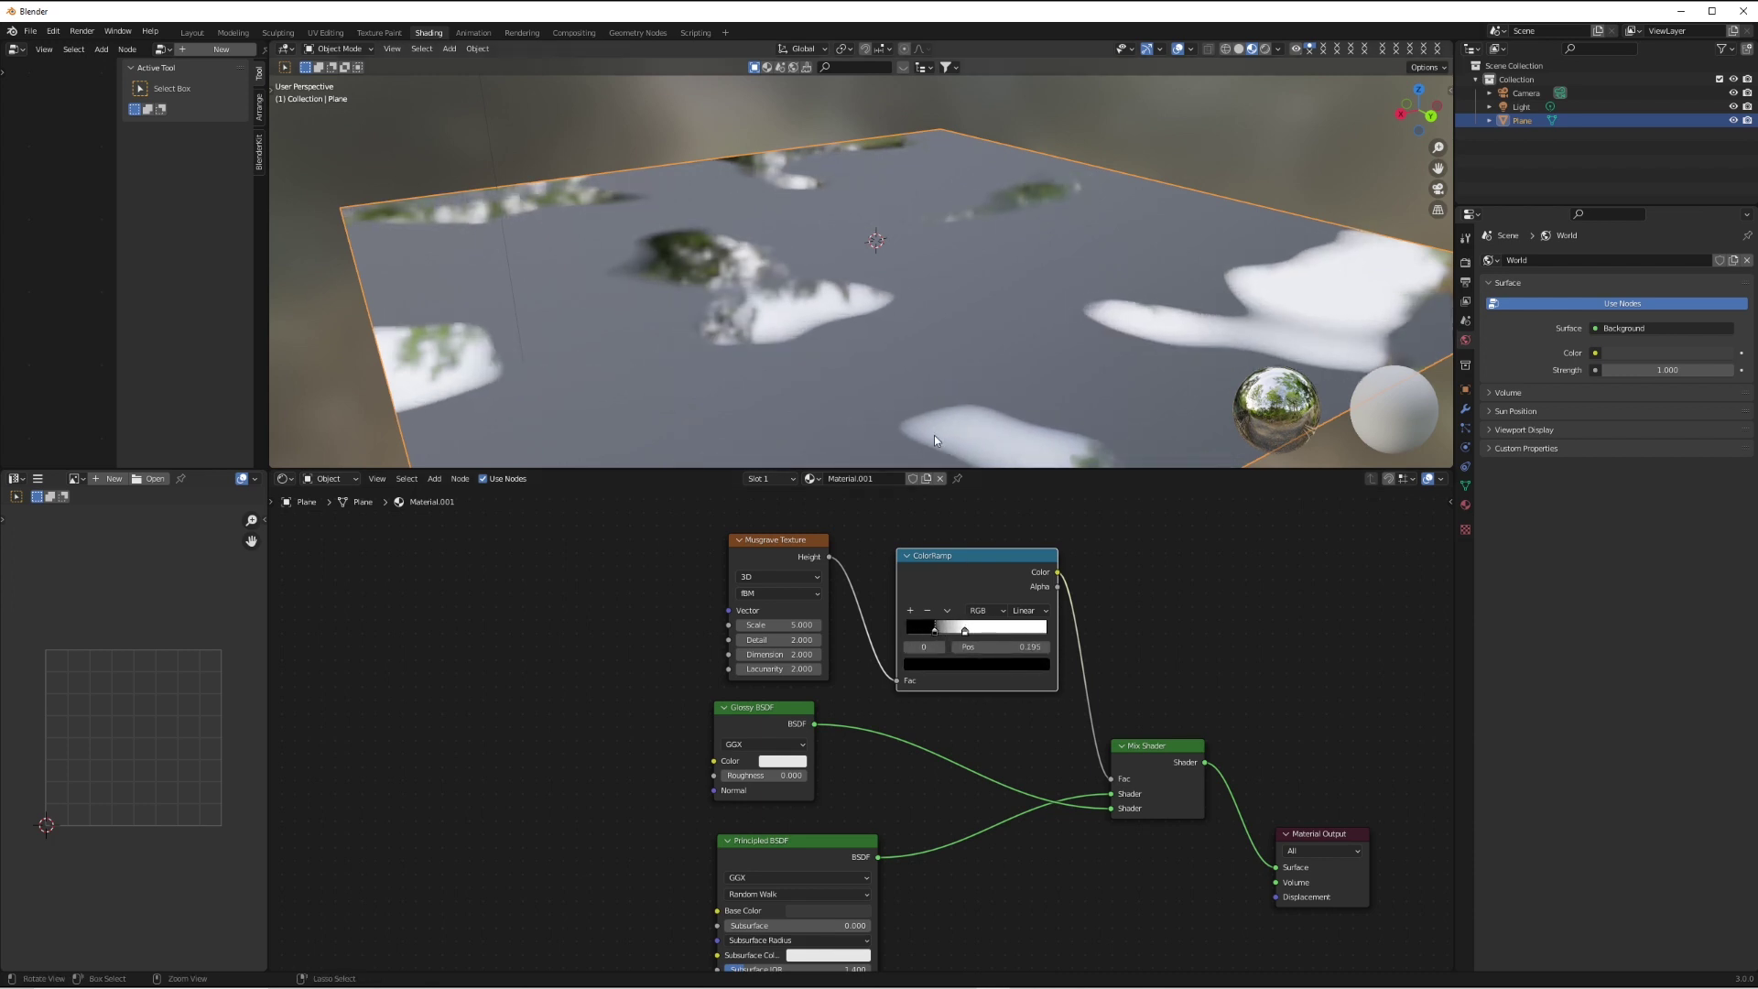
middle_click_drag(934, 436, 893, 340)
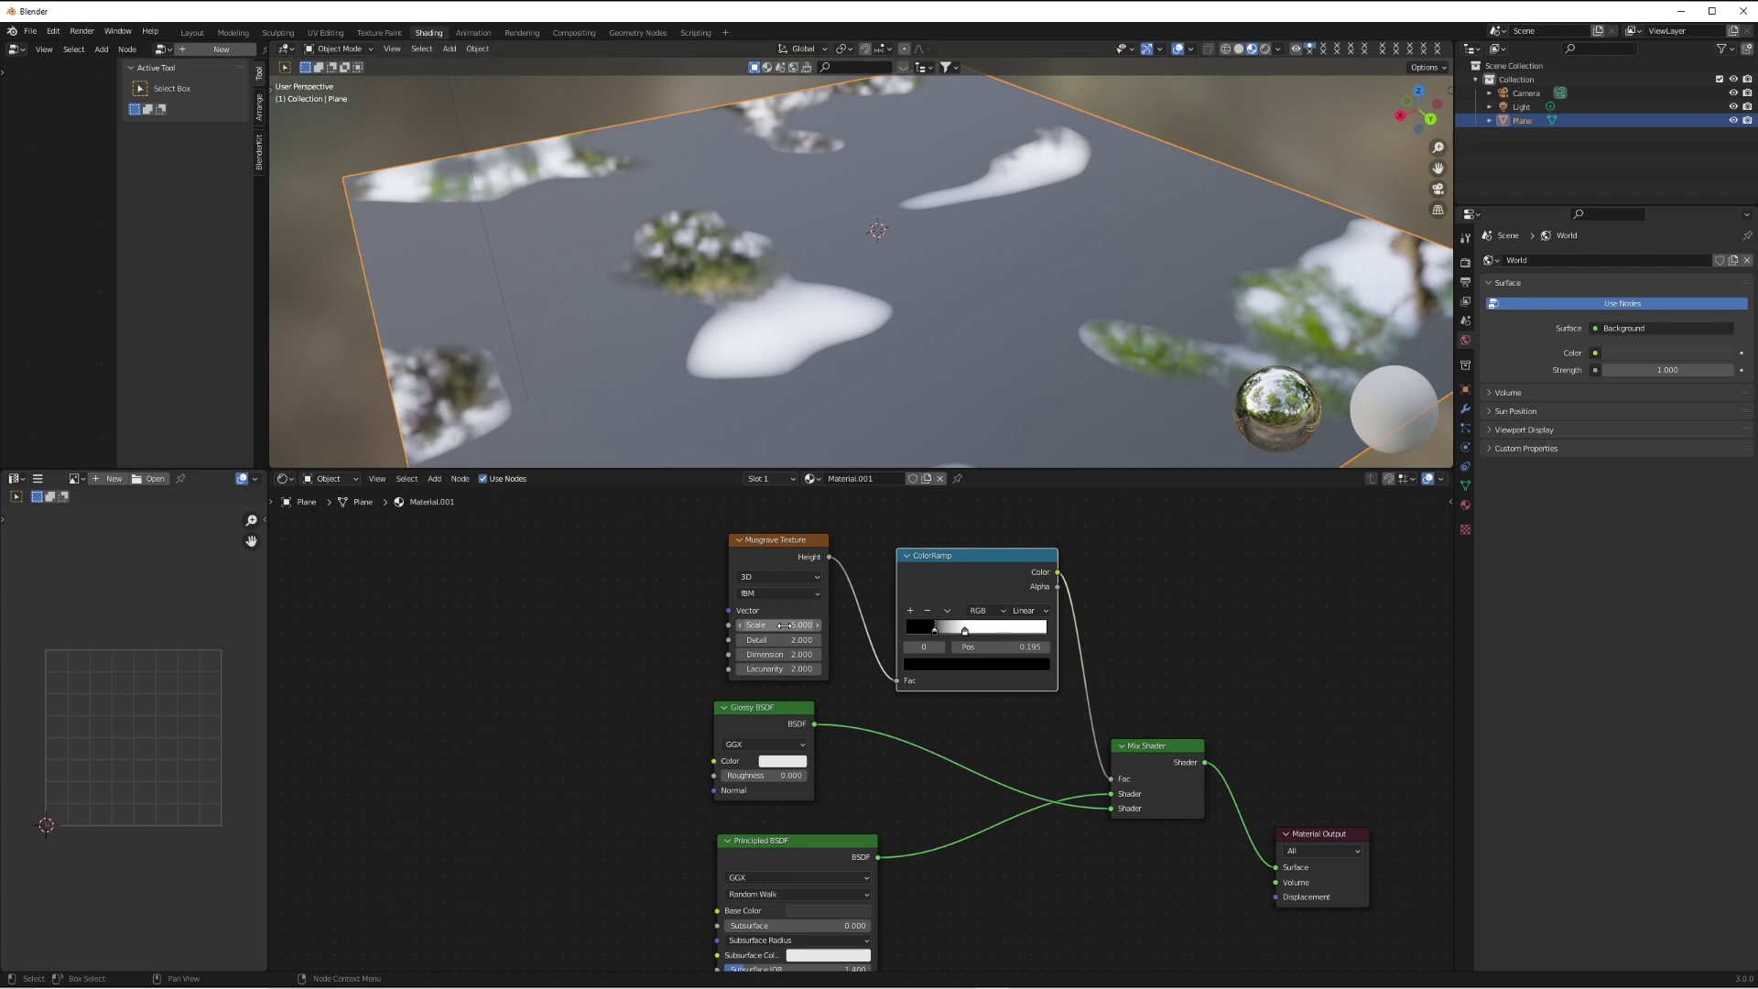
- Adjust the Musgrave Texture's scale, detail, dimension and lacunarity to break the puddles into irregular, ragged-edged patches
left_click_drag(784, 625, 819, 668)
middle_click_drag(934, 353, 972, 316)
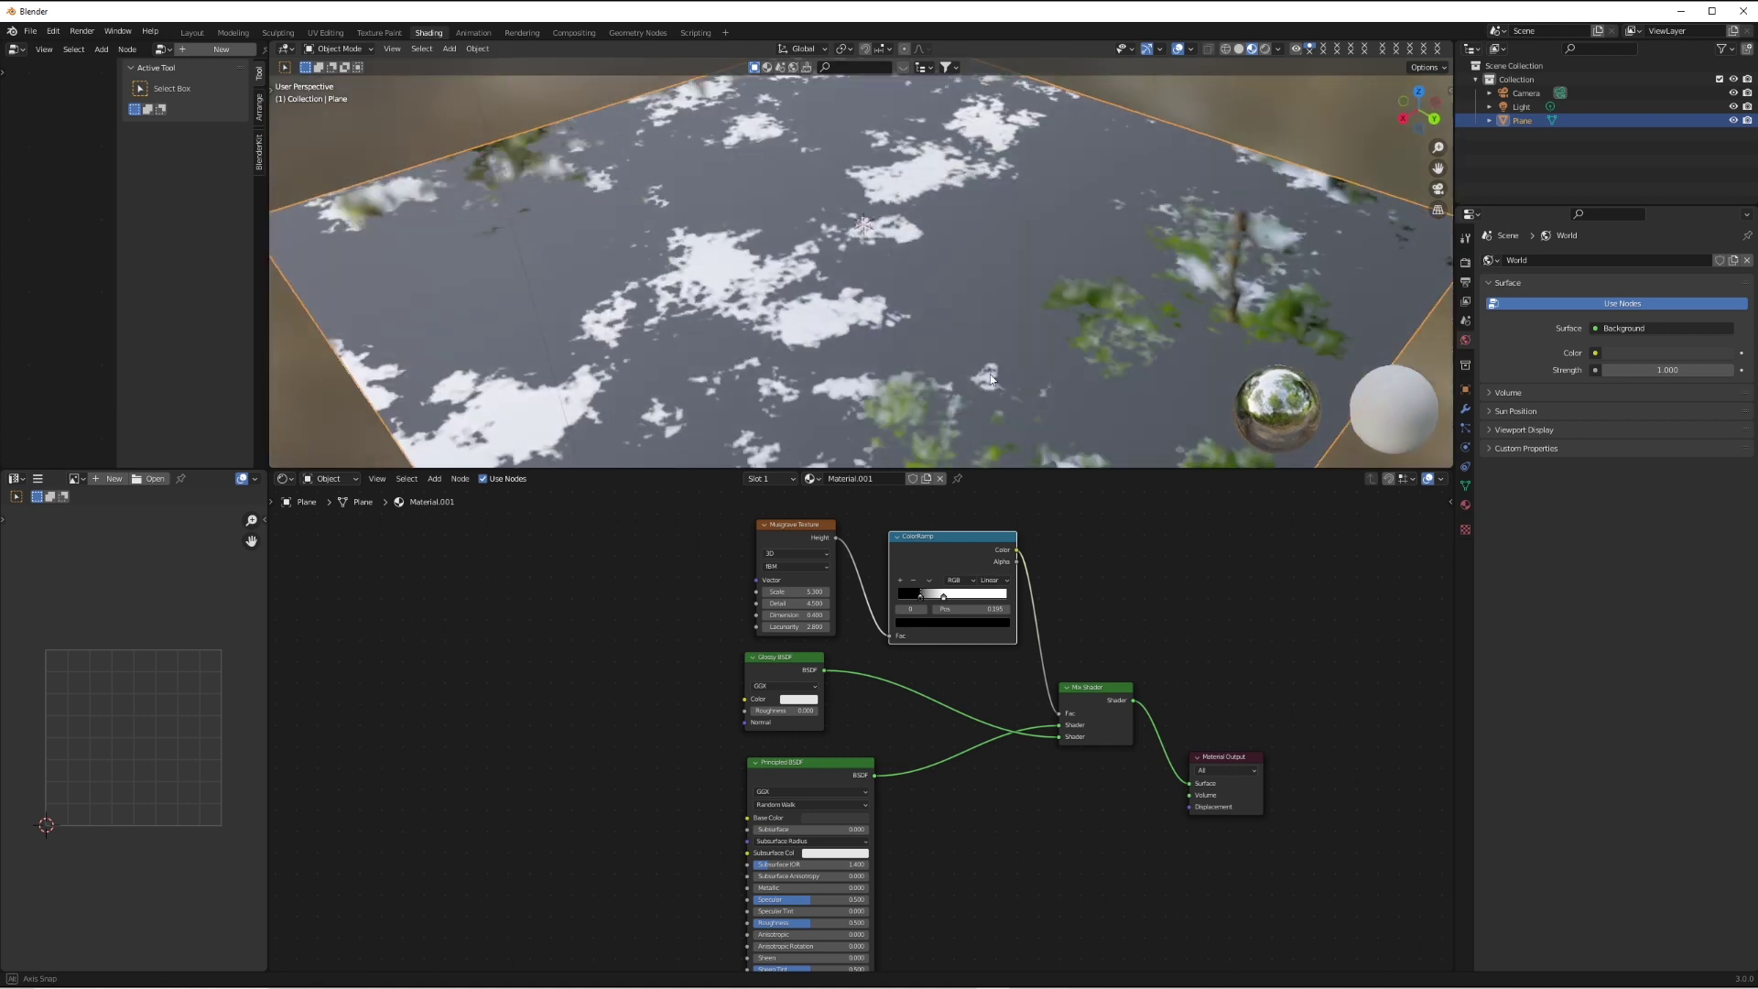
- Try lightening the ColorRamp's black stop to dark grey to spread the reflections, and return it to black
middle_click_drag(991, 377, 1041, 412)
scroll(1045, 608, "up", 1)
scroll(1022, 655, "up", 1)
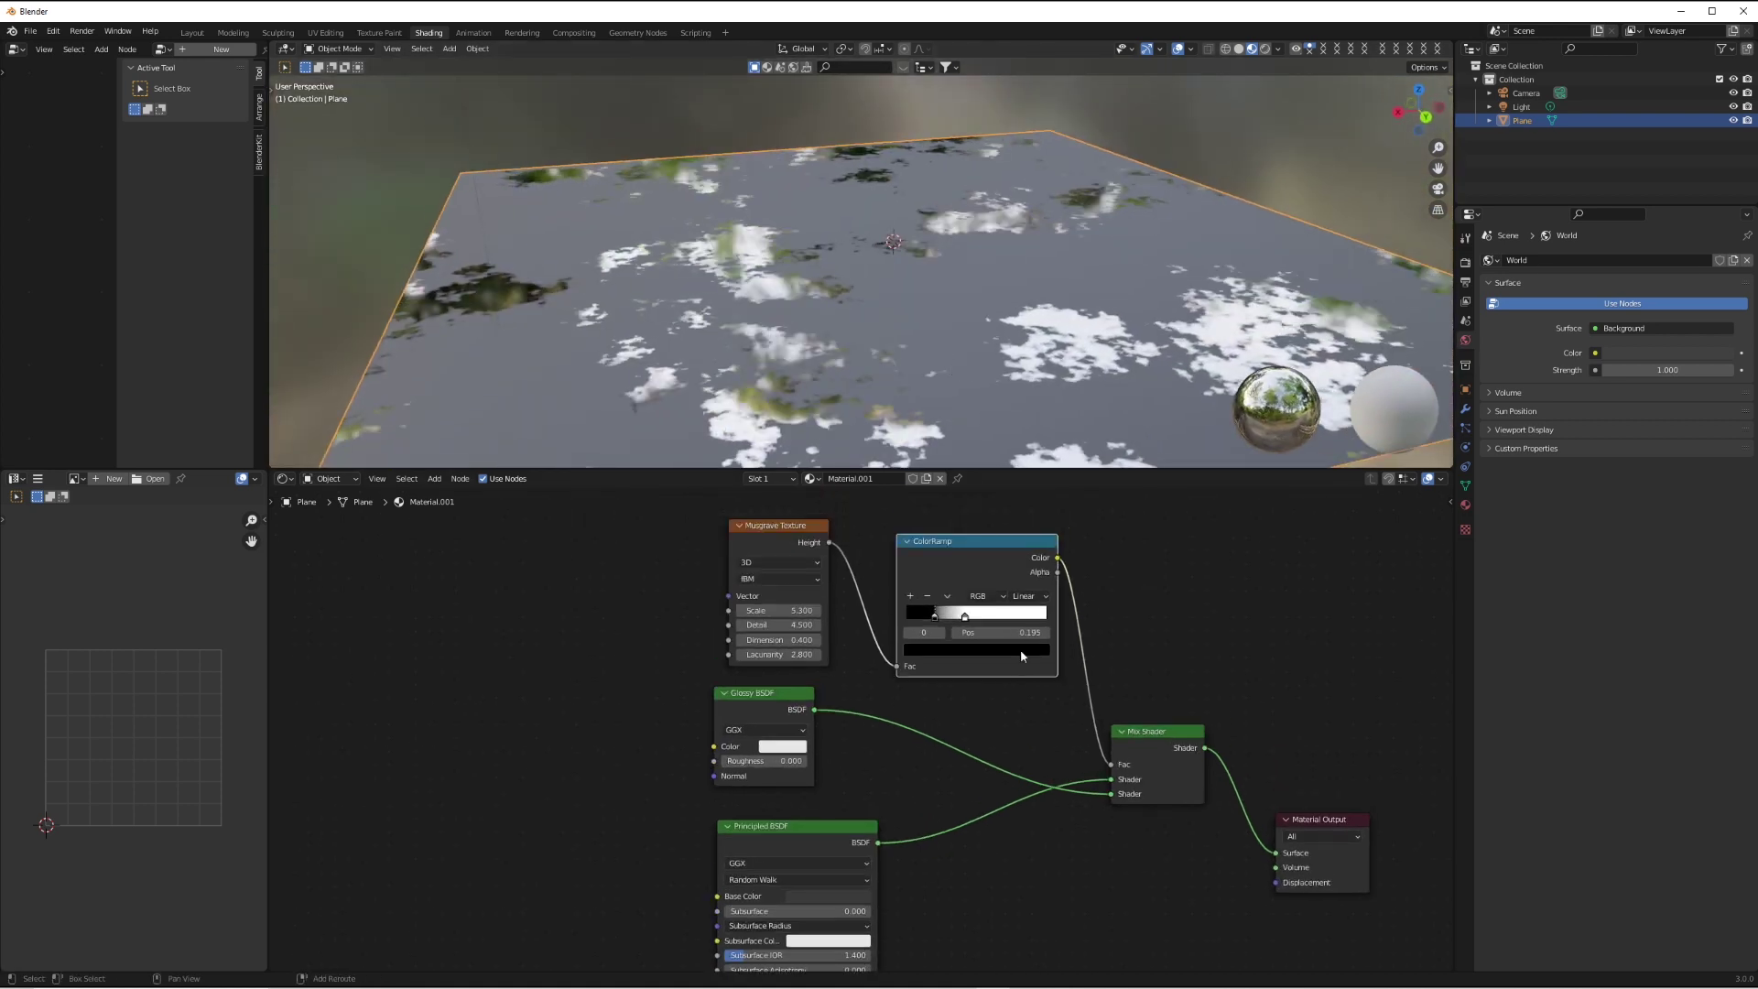
left_click(961, 650)
left_click_drag(1023, 560, 1019, 458)
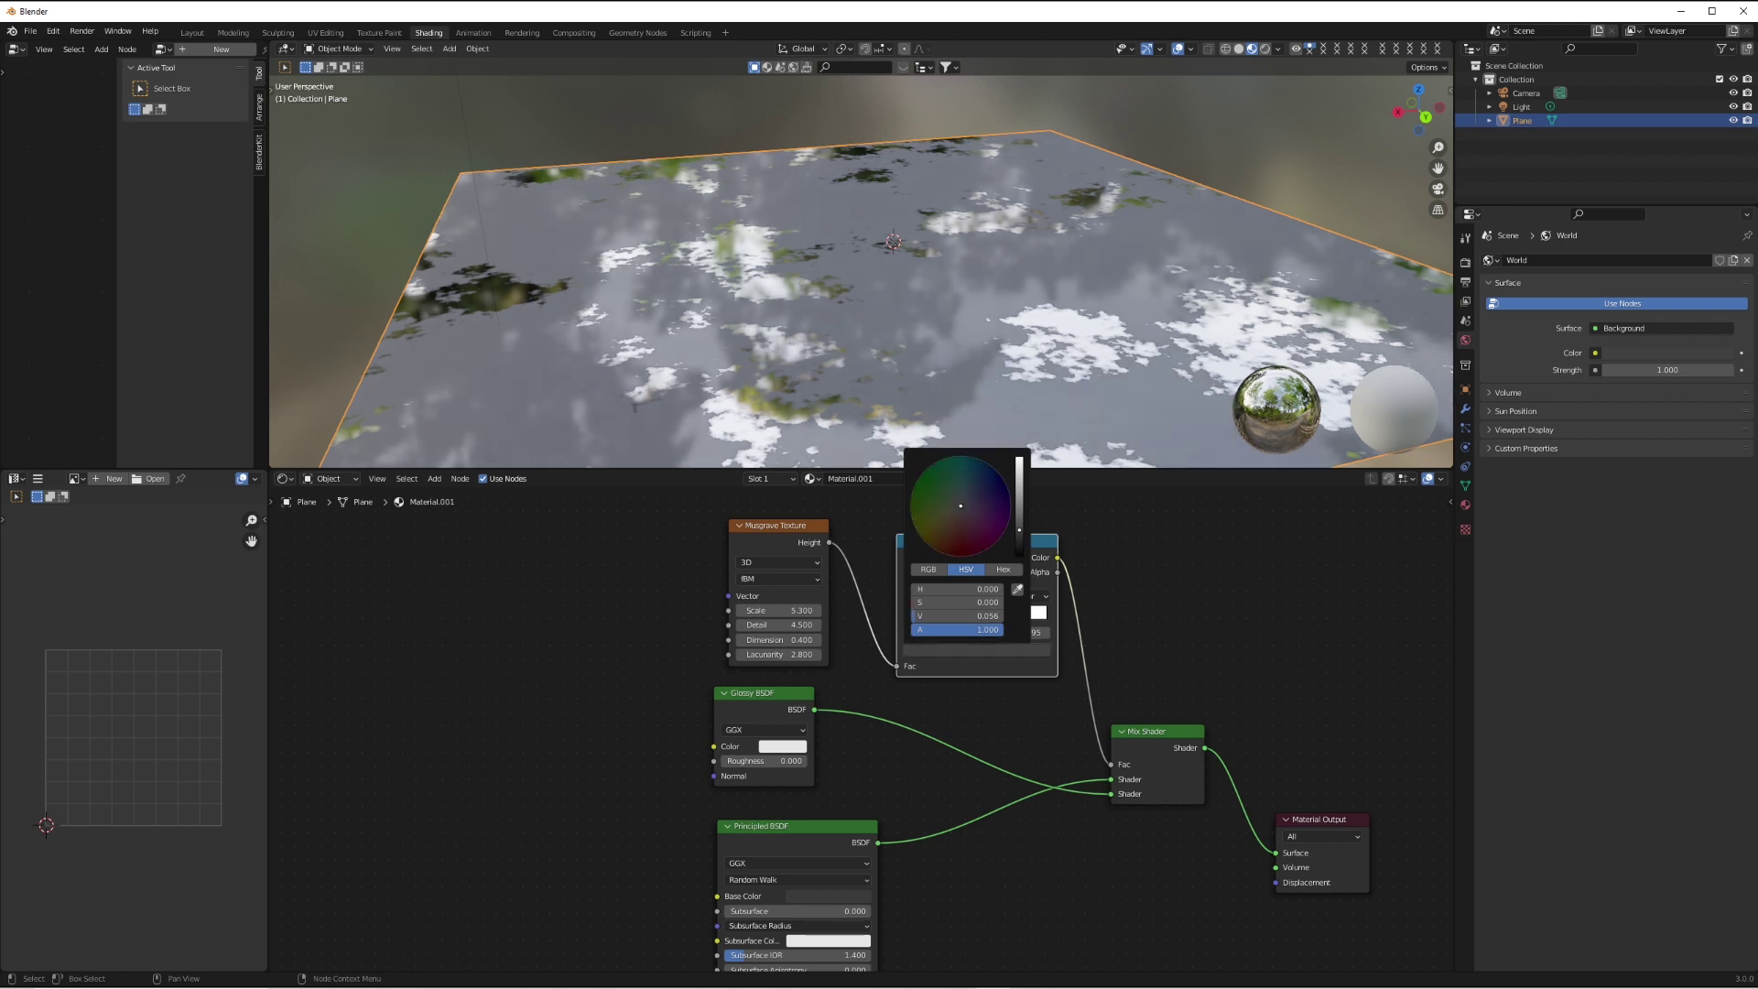
middle_click_drag(942, 374, 878, 287)
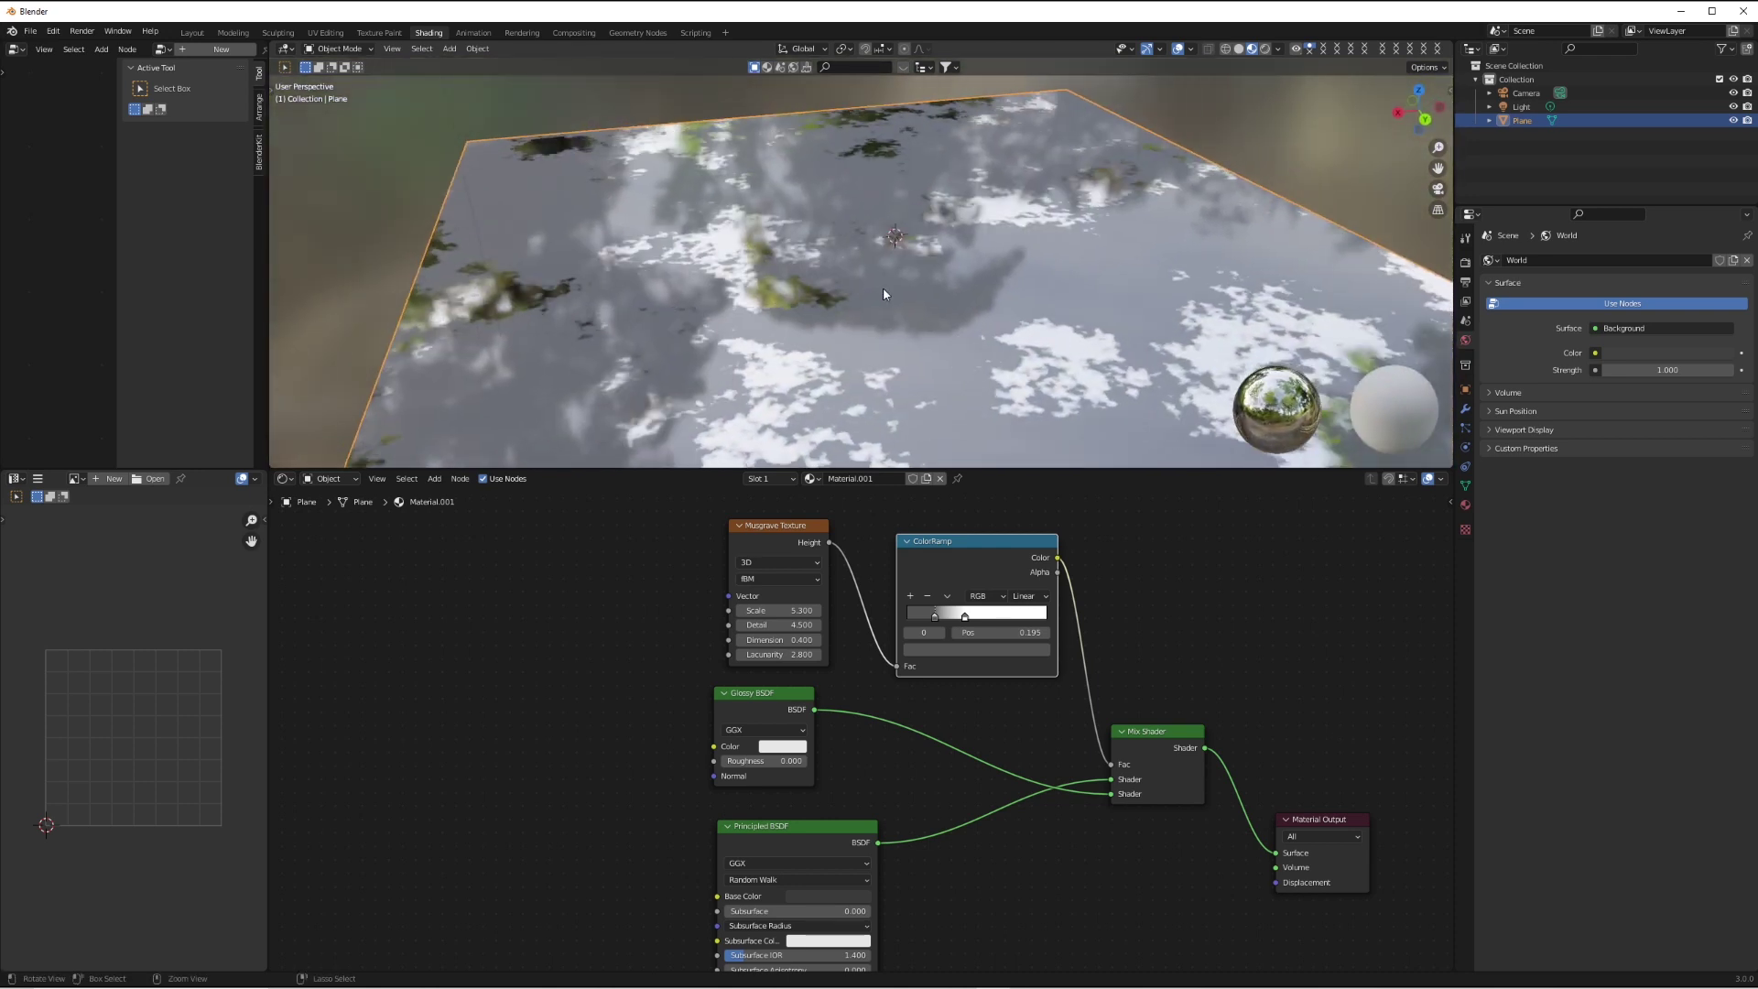
left_click(939, 650)
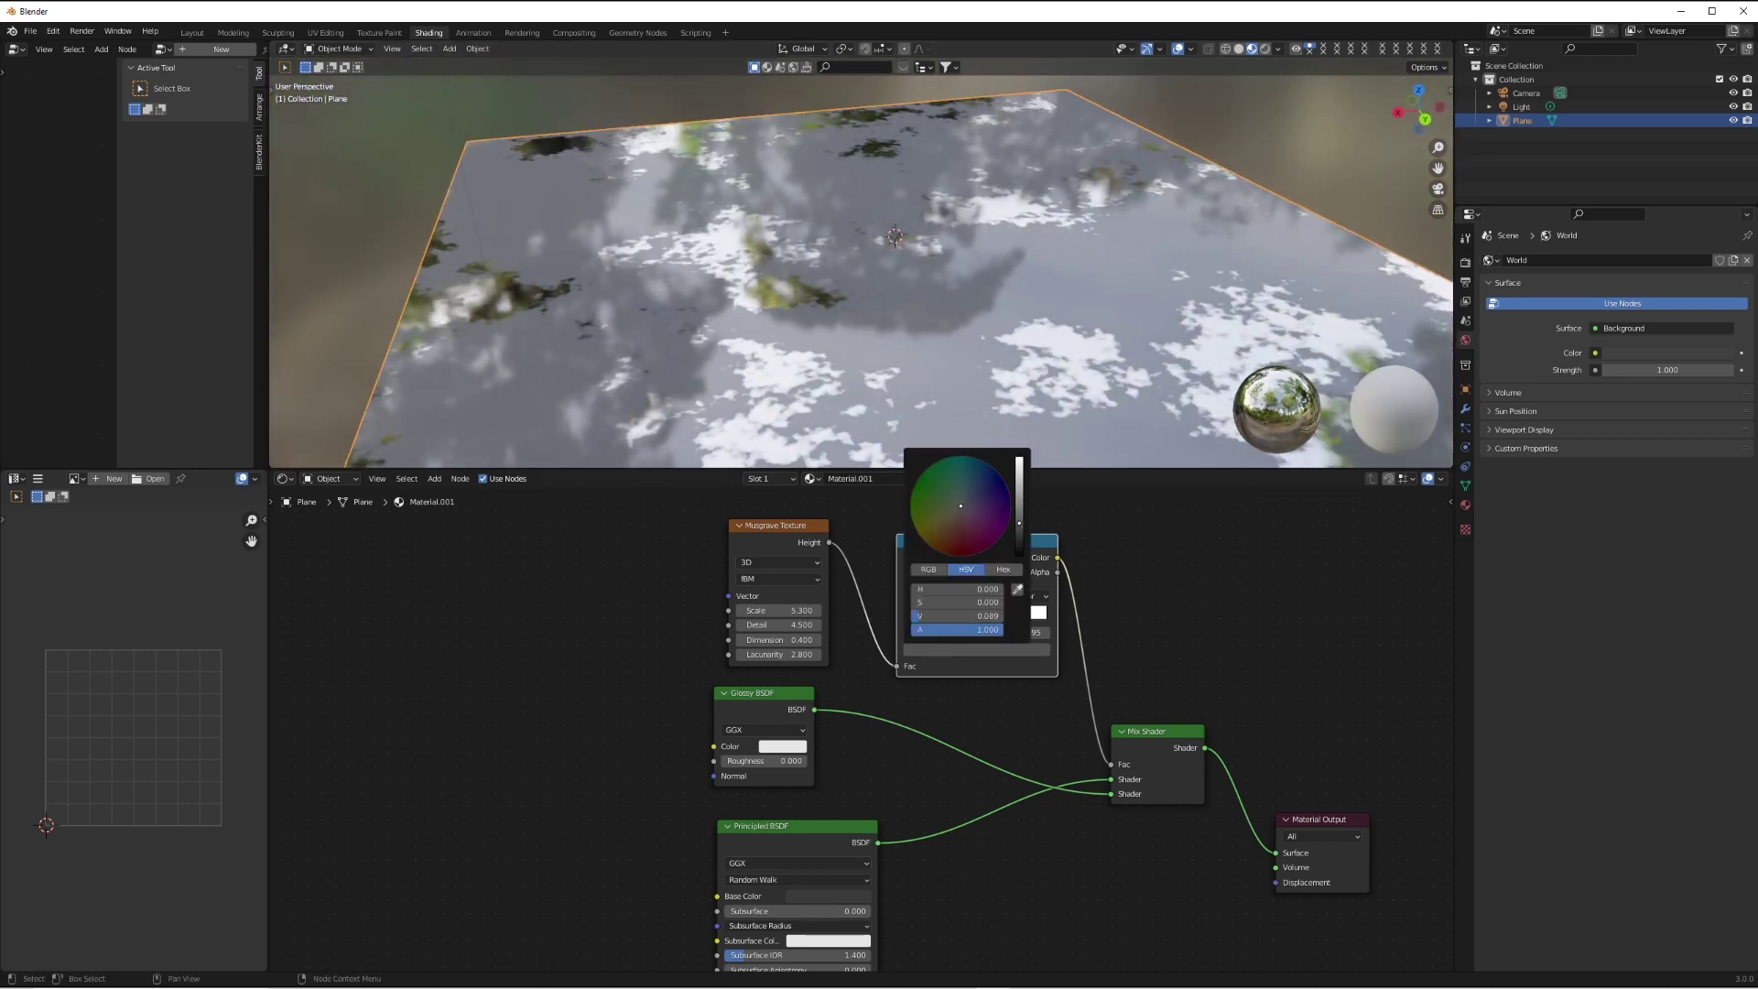
left_click_drag(1019, 522, 1019, 556)
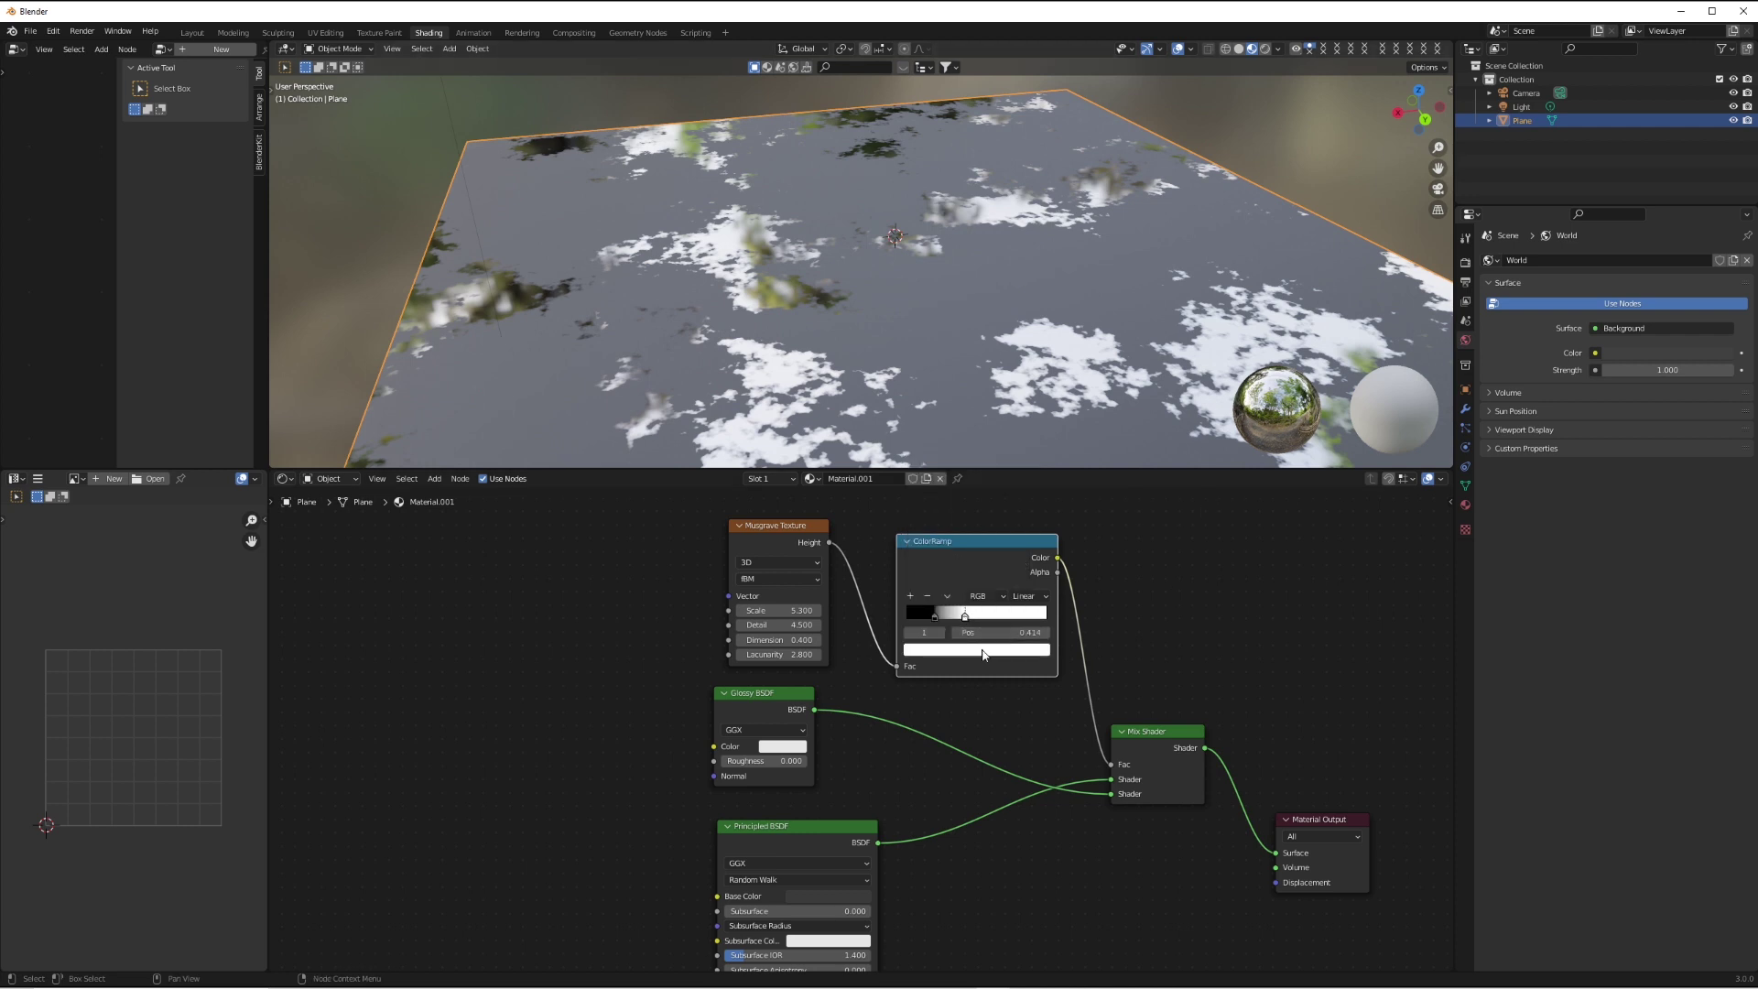
- Try darkening the ColorRamp's white stop to grey to weaken the puddle reflections, and return it to white
left_click(983, 651)
left_click_drag(1023, 462, 1019, 509)
middle_click_drag(925, 313, 888, 367)
scroll(925, 339, "up", 2)
left_click(976, 655)
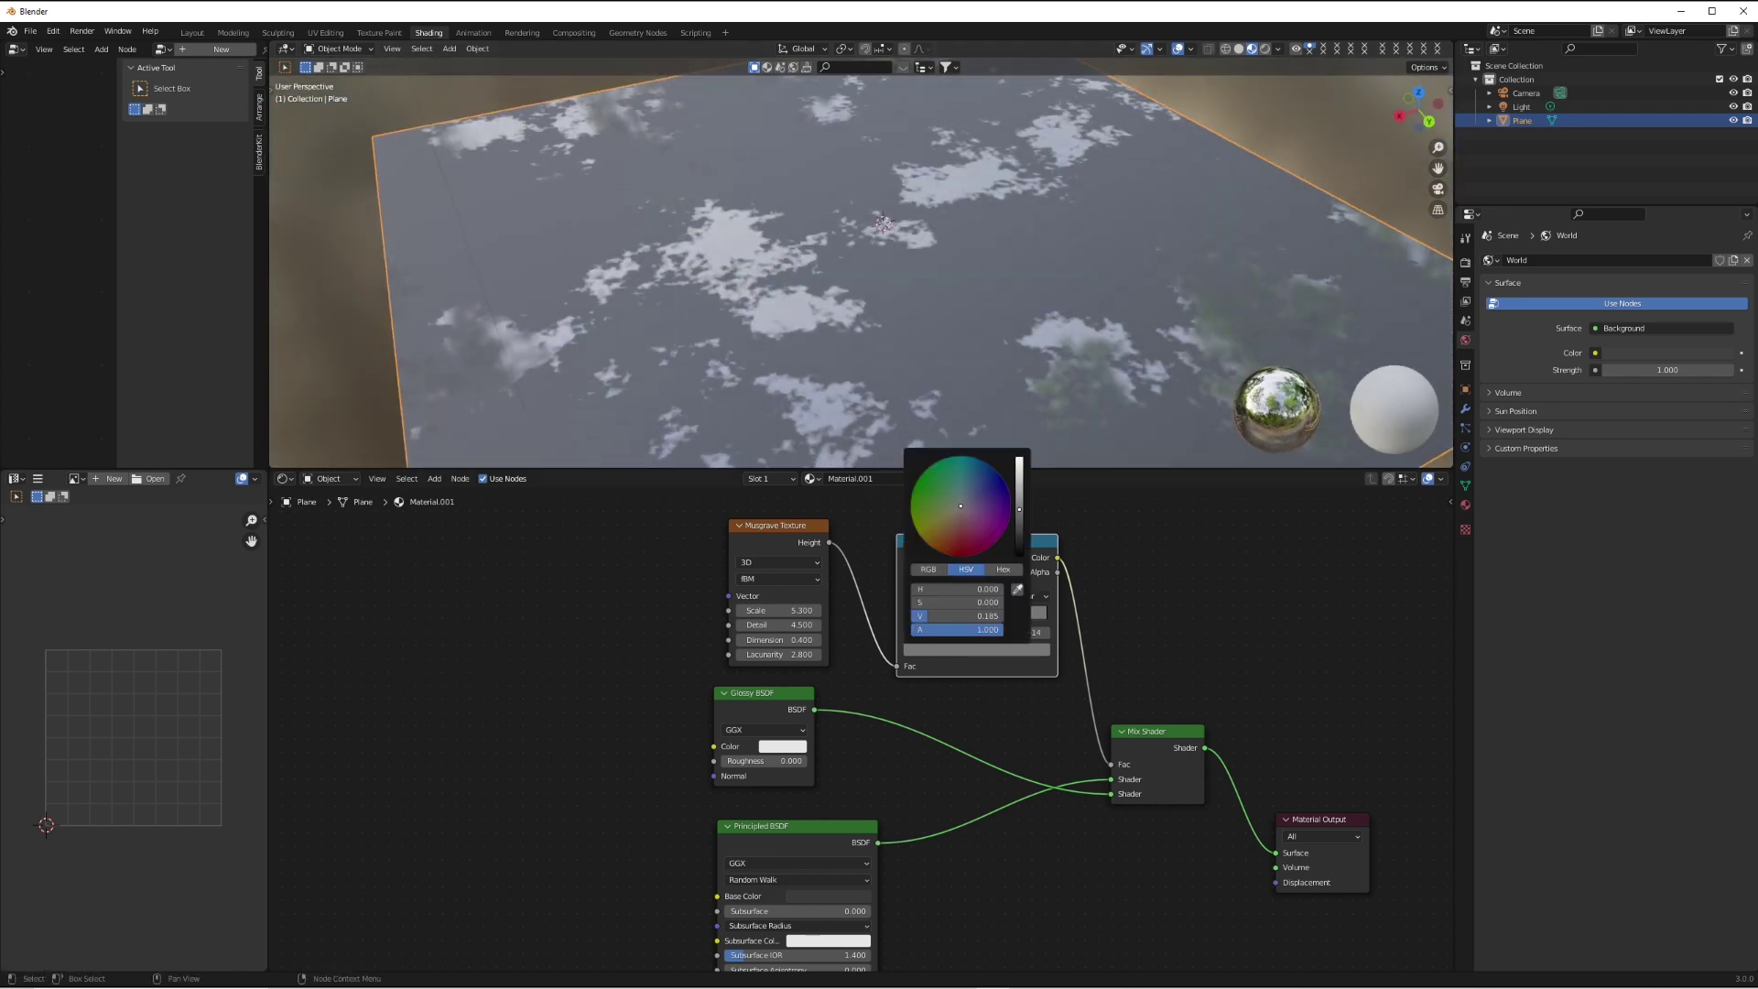
left_click_drag(1020, 525, 1020, 448)
scroll(1046, 320, "down", 3)
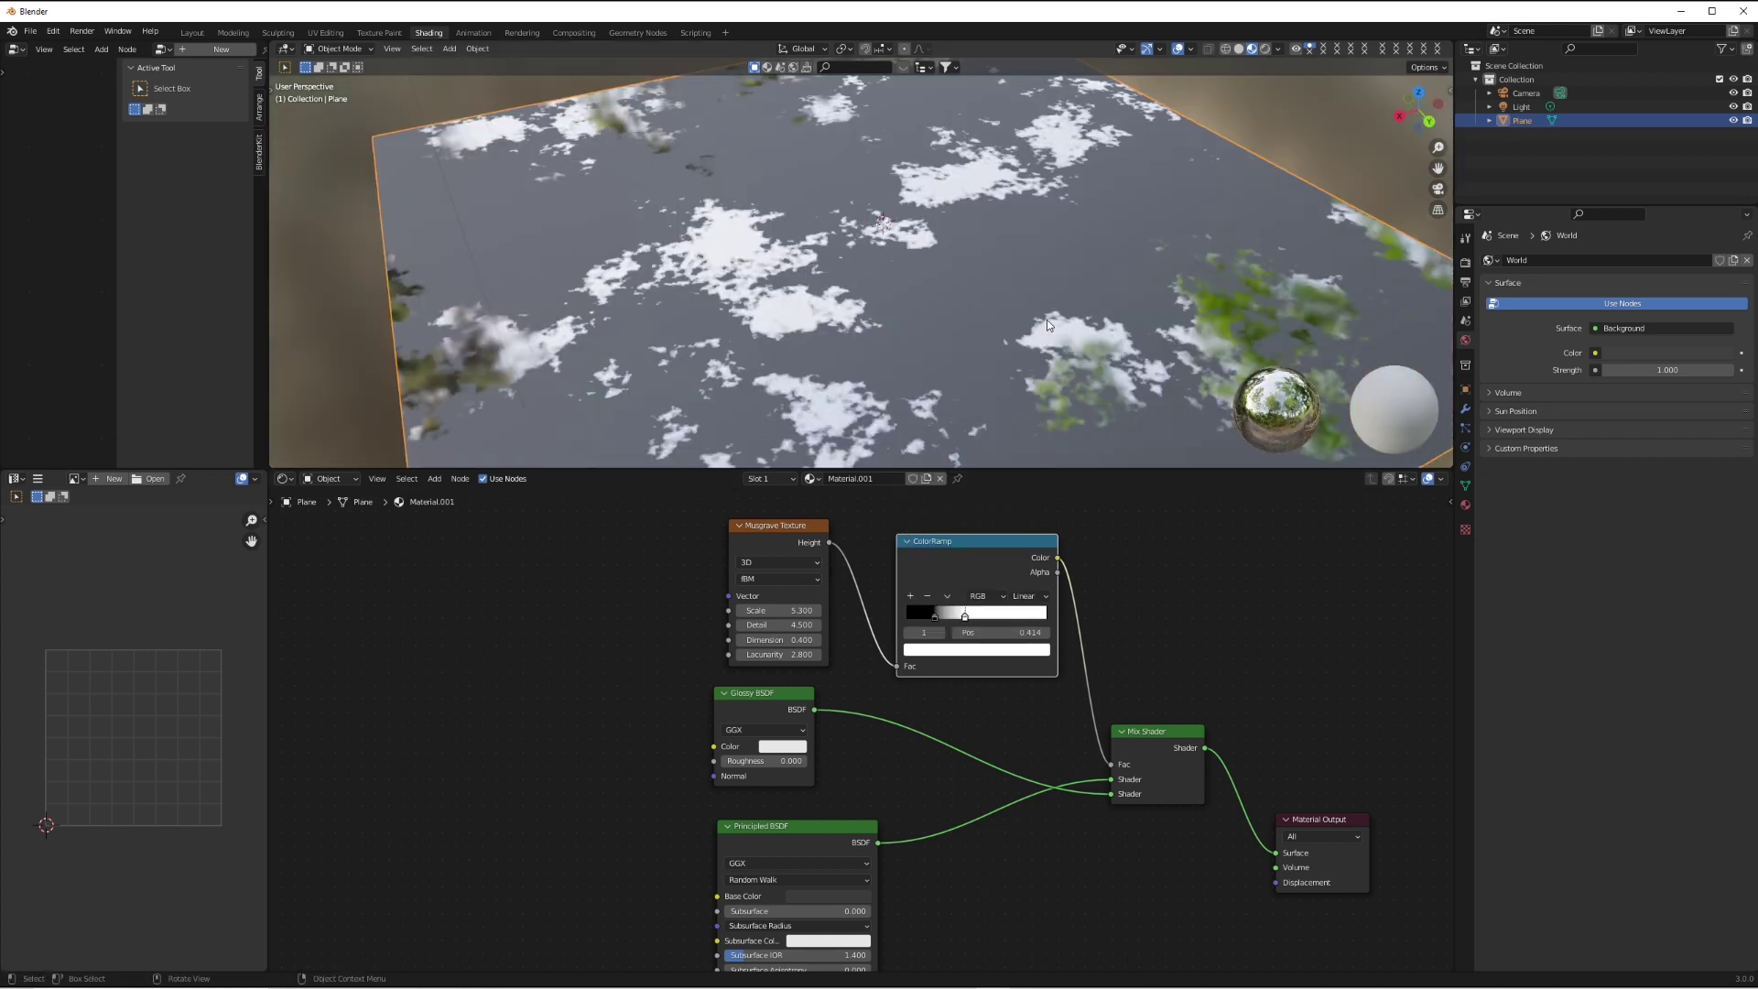
- Add Texture Coordinate and Mapping nodes to the Musgrave Texture's vector input and place them beside the texture
scroll(1047, 320, "down", 8)
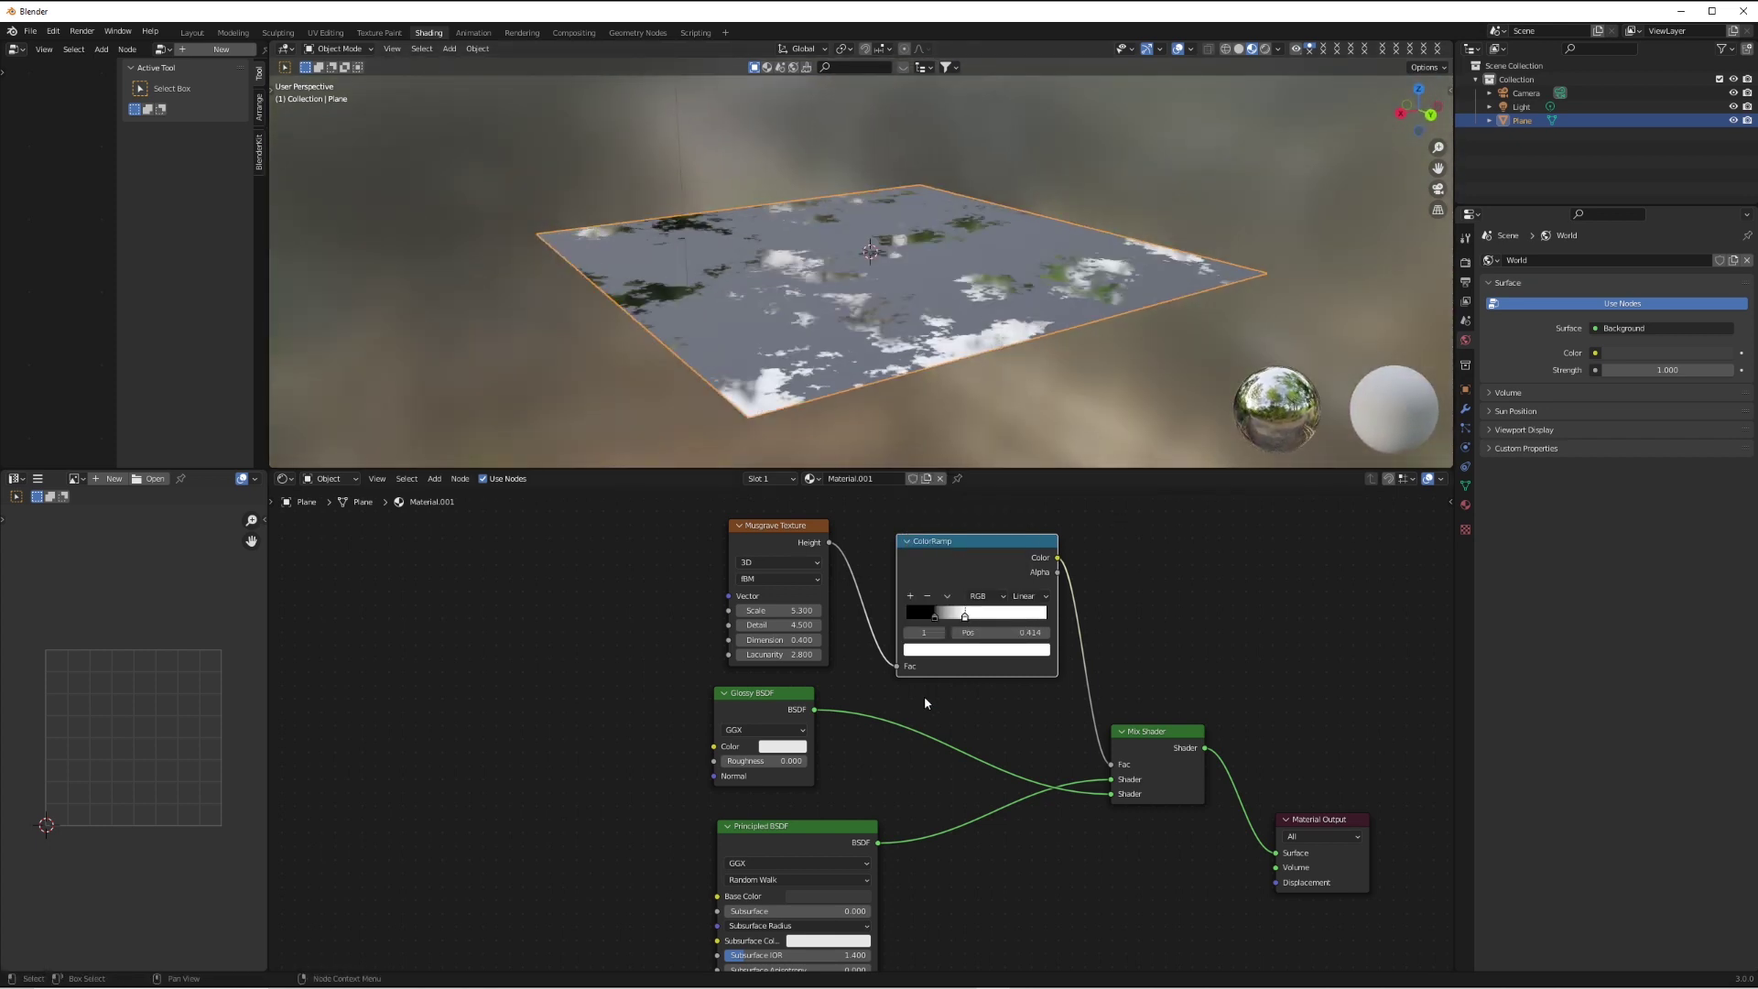
scroll(927, 703, "down", 2, "shift")
scroll(932, 703, "up", 3, "shift")
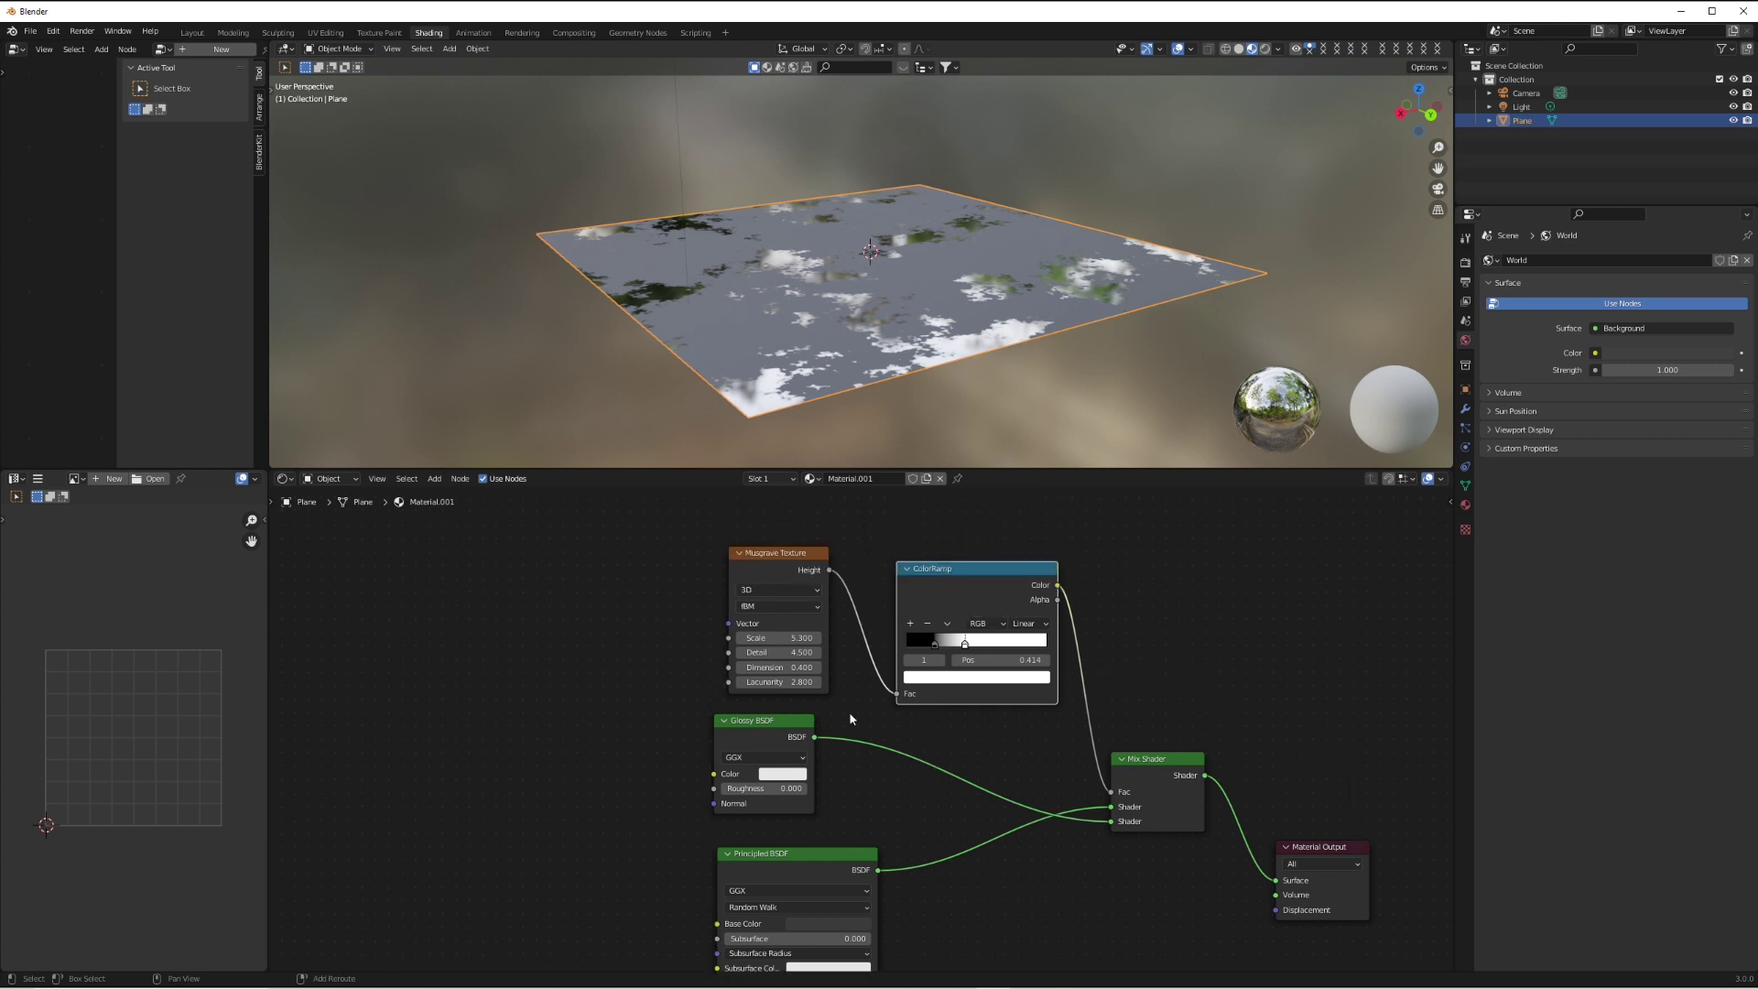
left_click(650, 710)
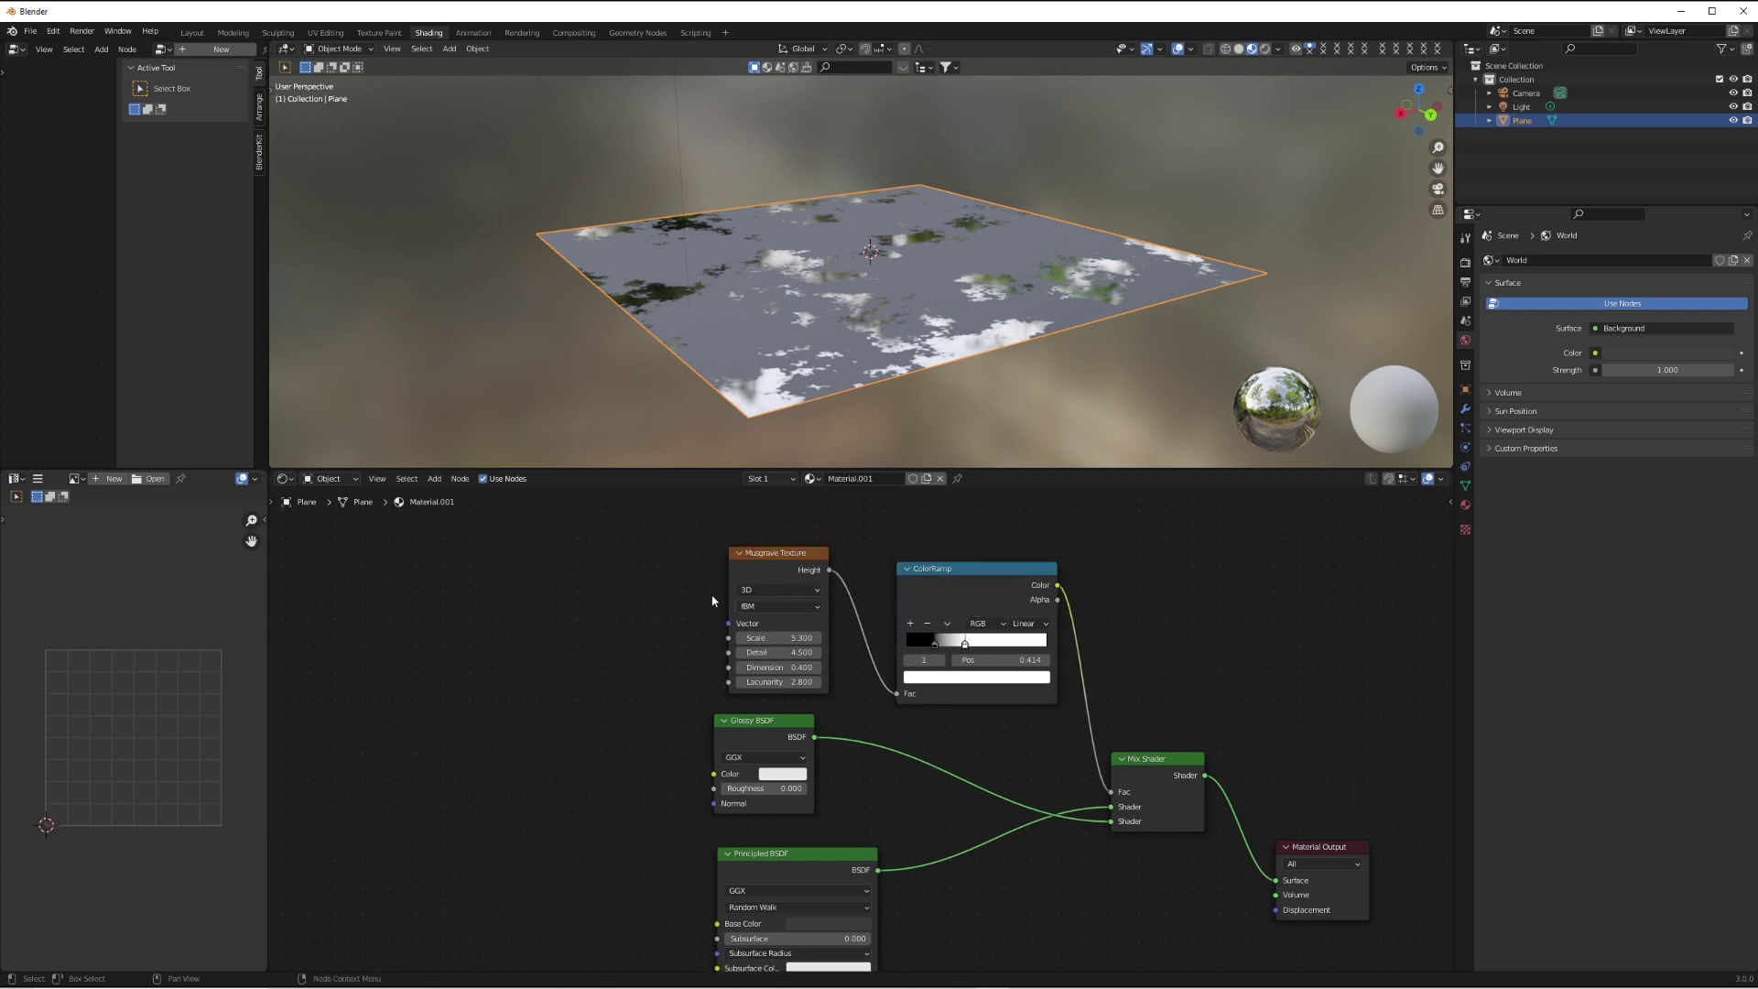
key("ctrl+t")
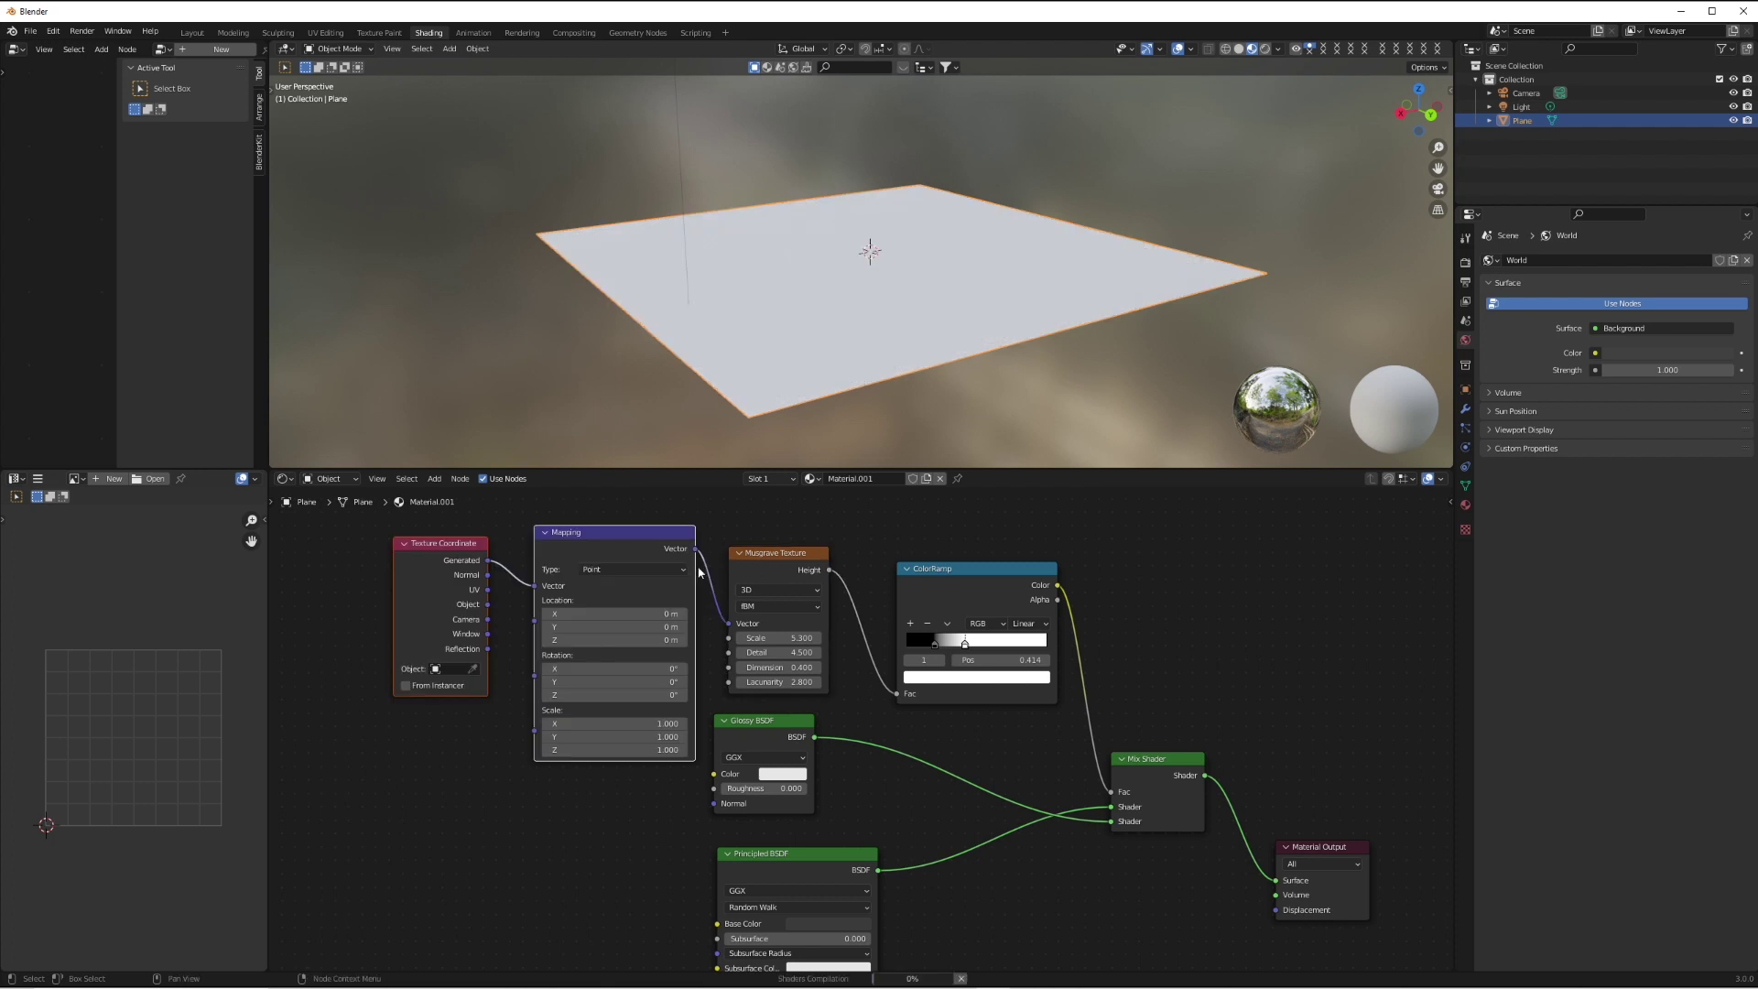
left_click_drag(628, 540, 579, 533)
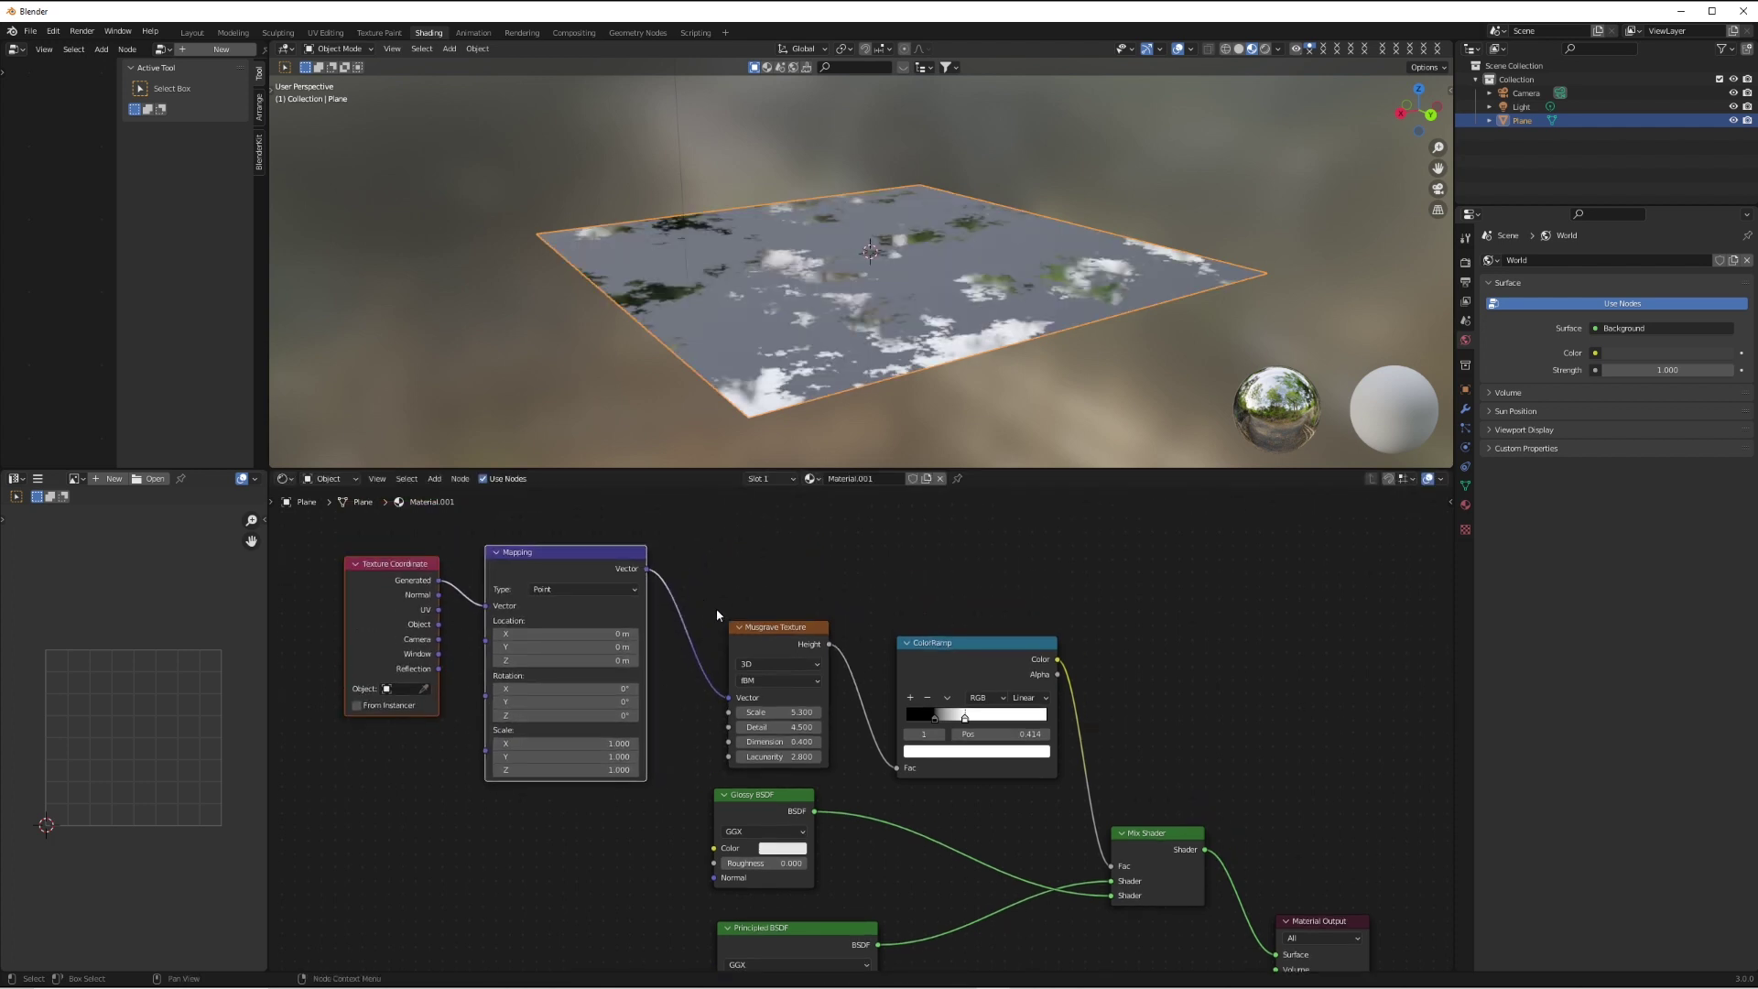
- Shift the puddle pattern by setting the Mapping node's location to X 0.3 m and Y 0.4 m
scroll(859, 357, "up", 2)
middle_click_drag(859, 354, 851, 347)
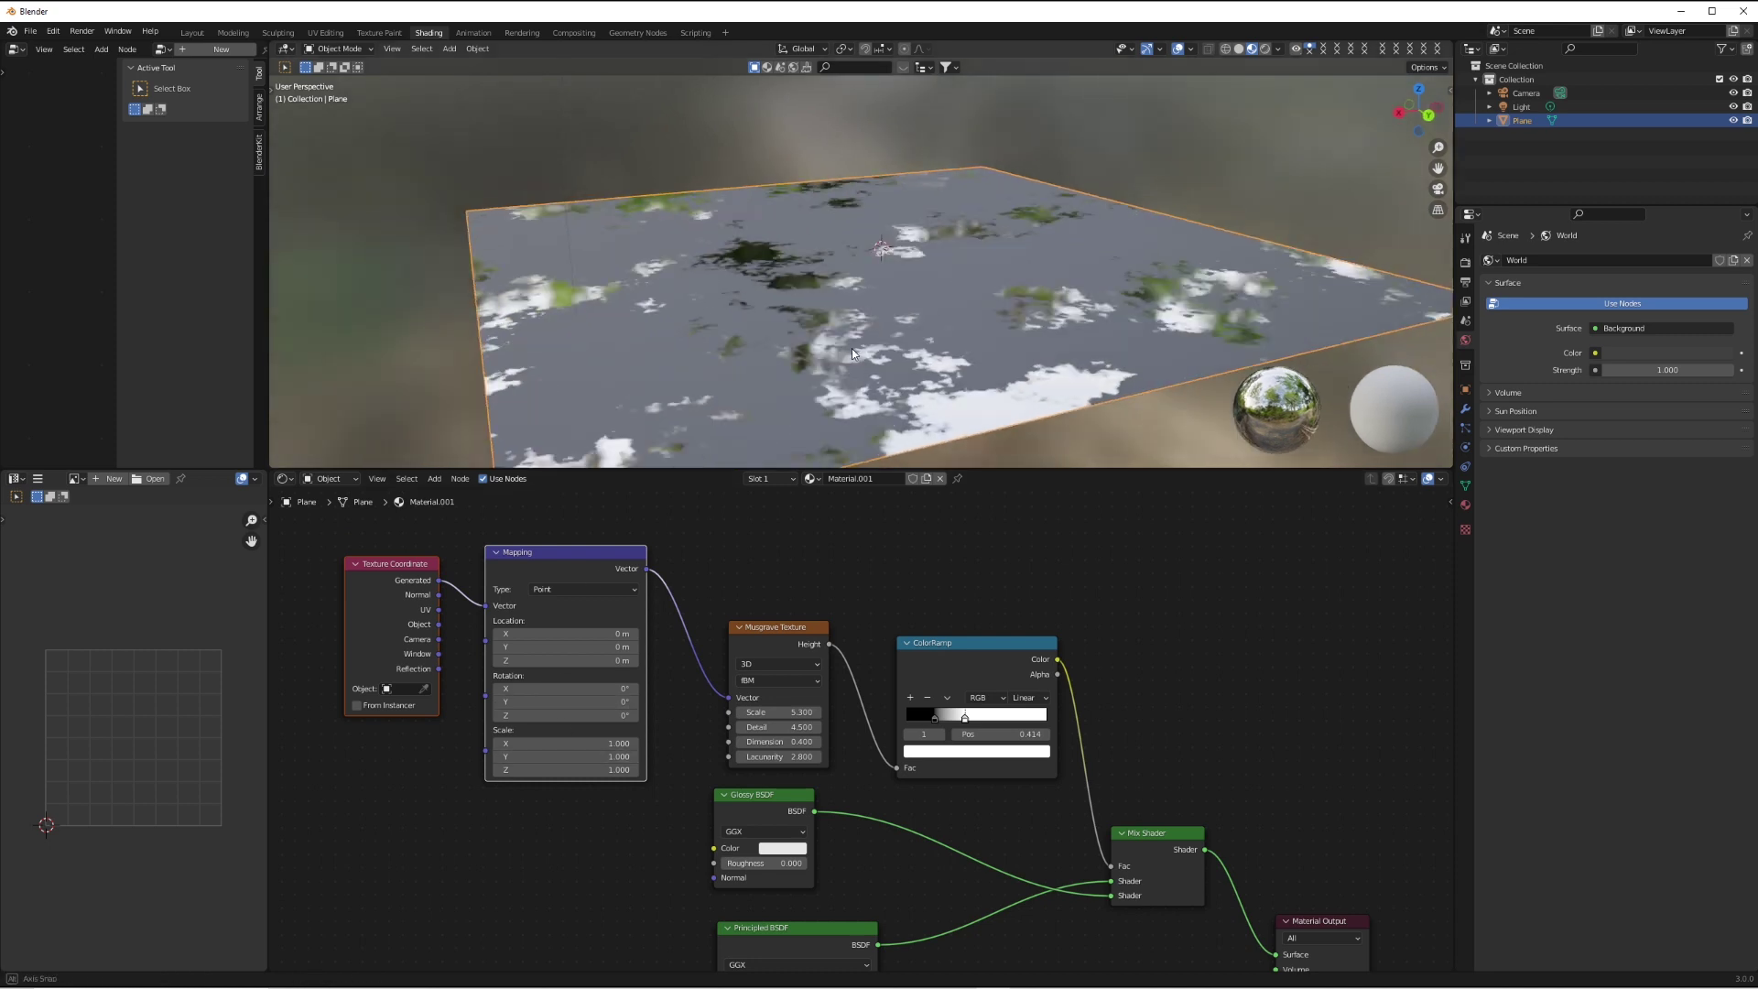
mouse_move(557, 634)
left_mouse_down()
mouse_move(631, 634)
mouse_move(572, 633)
mouse_move(575, 649)
left_mouse_up()
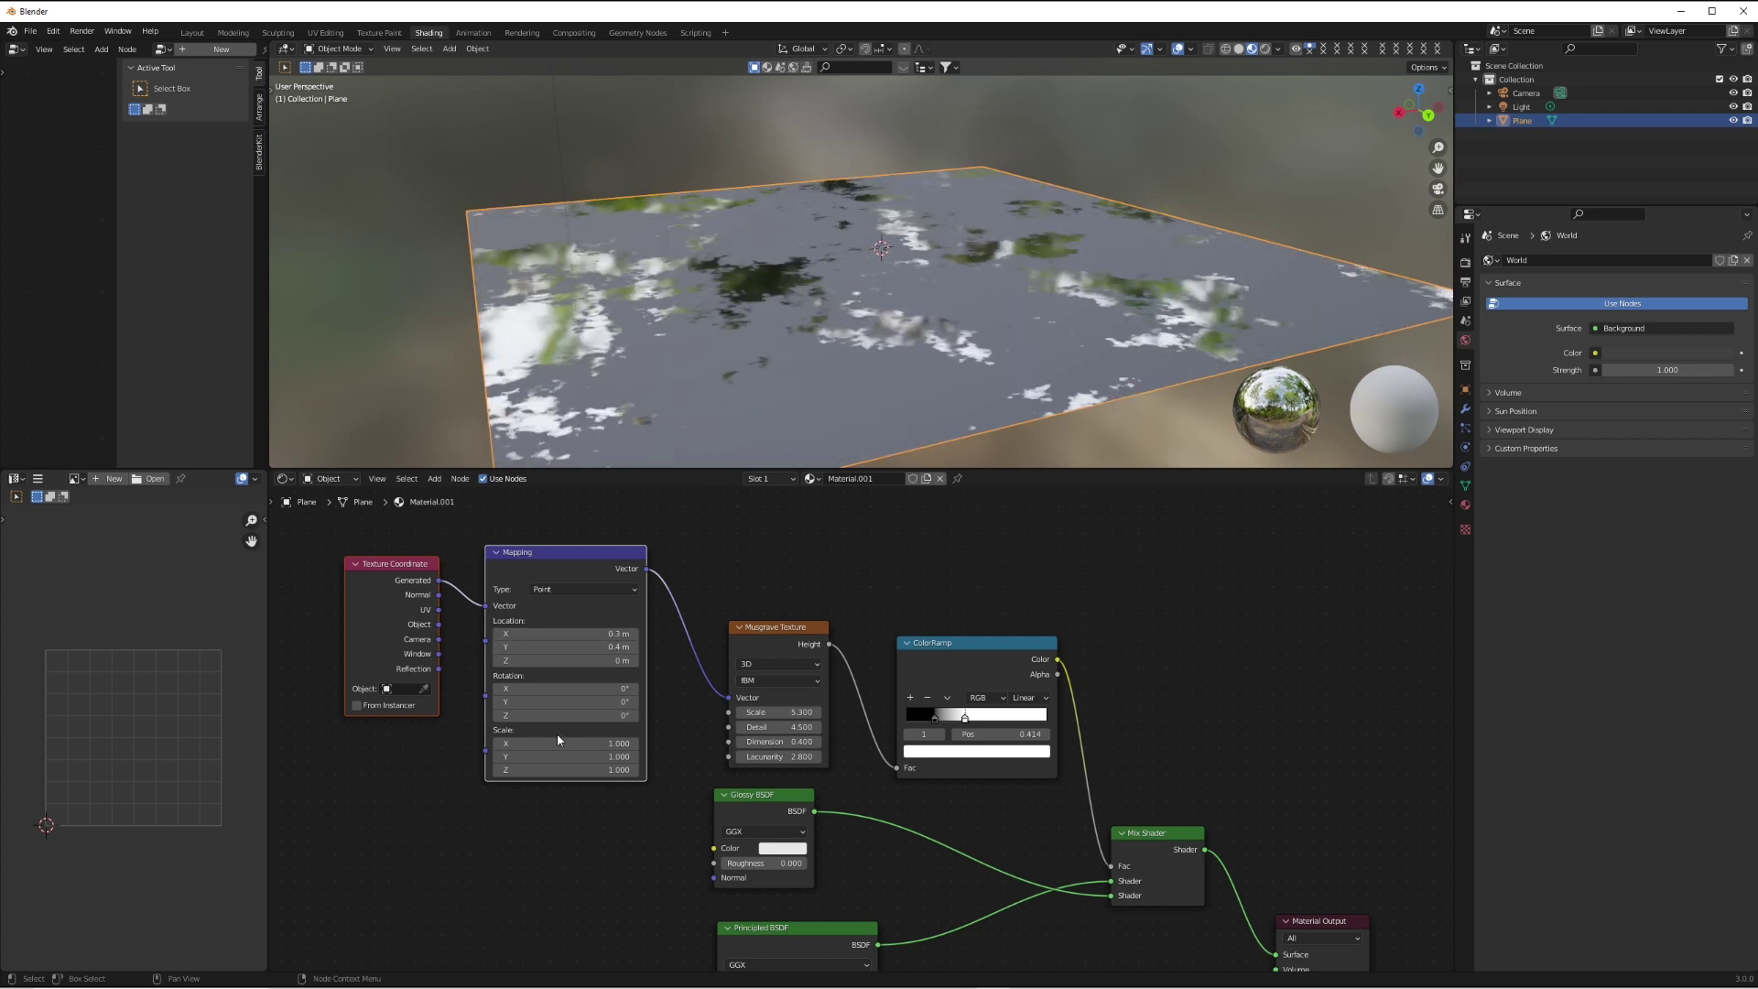
- Try different scale values on the Mapping node and undo those changes
left_click_drag(561, 768, 574, 711)
key("ctrl+z")
key("ctrl+z")
- Add a Bump node next to the Glossy BSDF
scroll(696, 816, "down", 4, "shift")
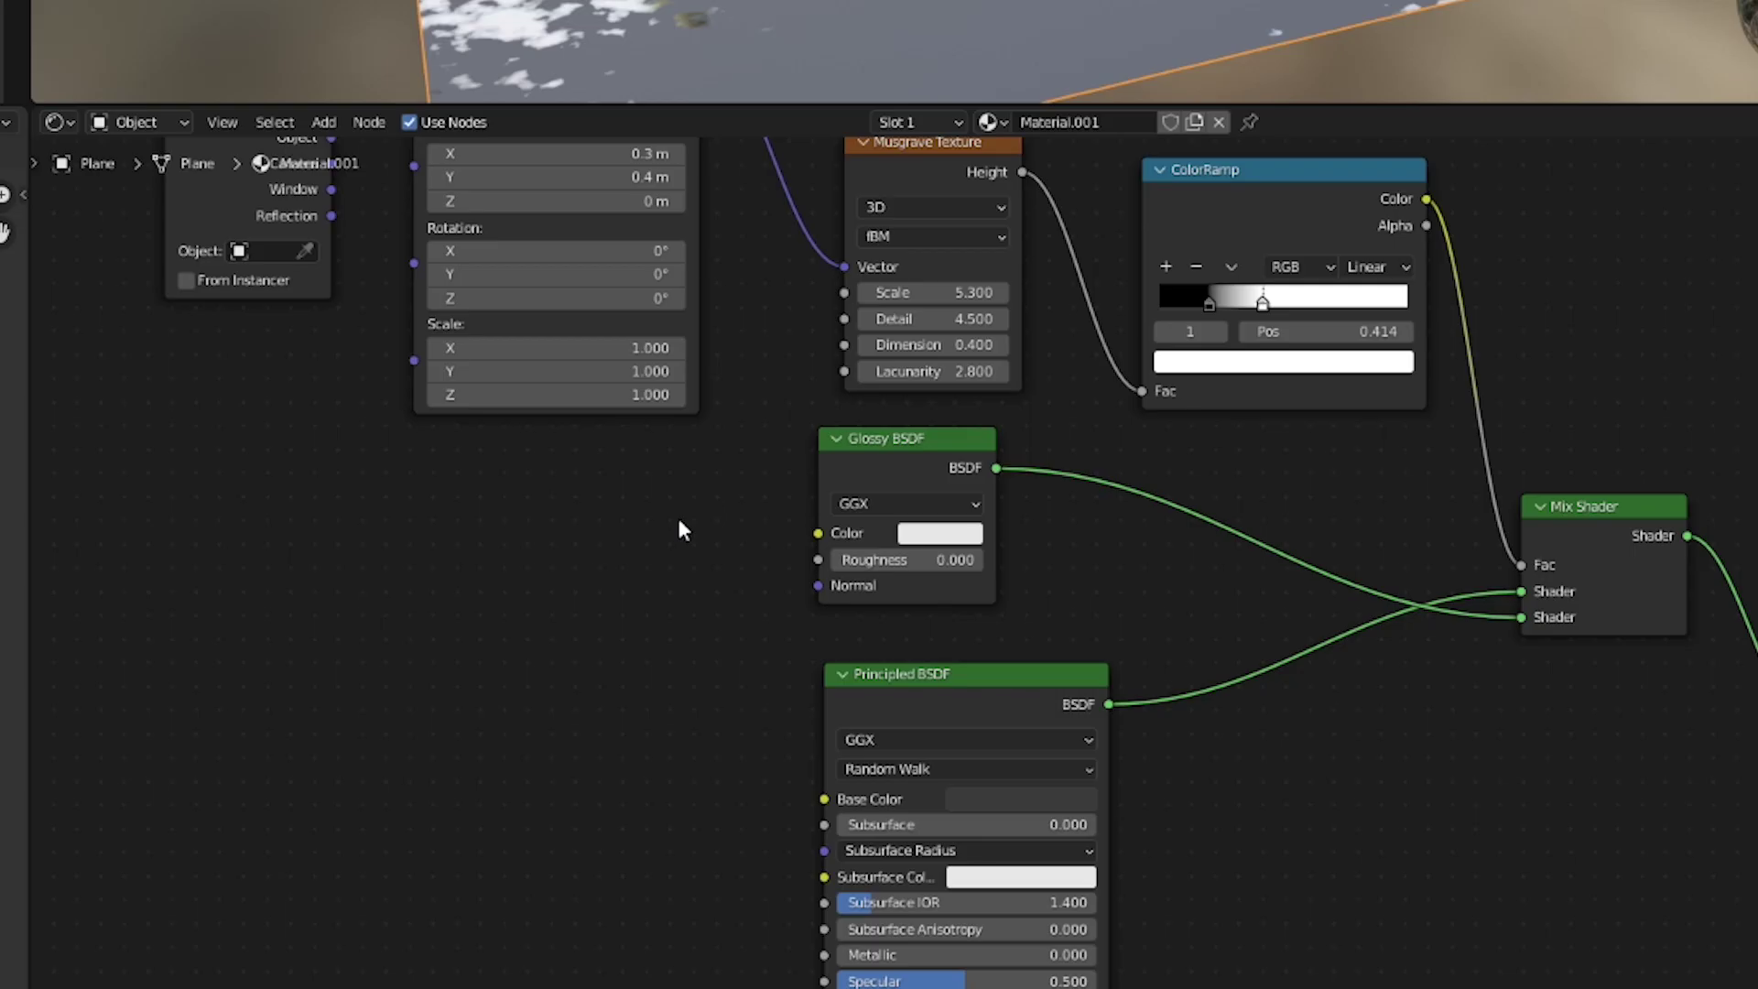
key("shift+a")
mouse_move(604, 689)
left_click(822, 495)
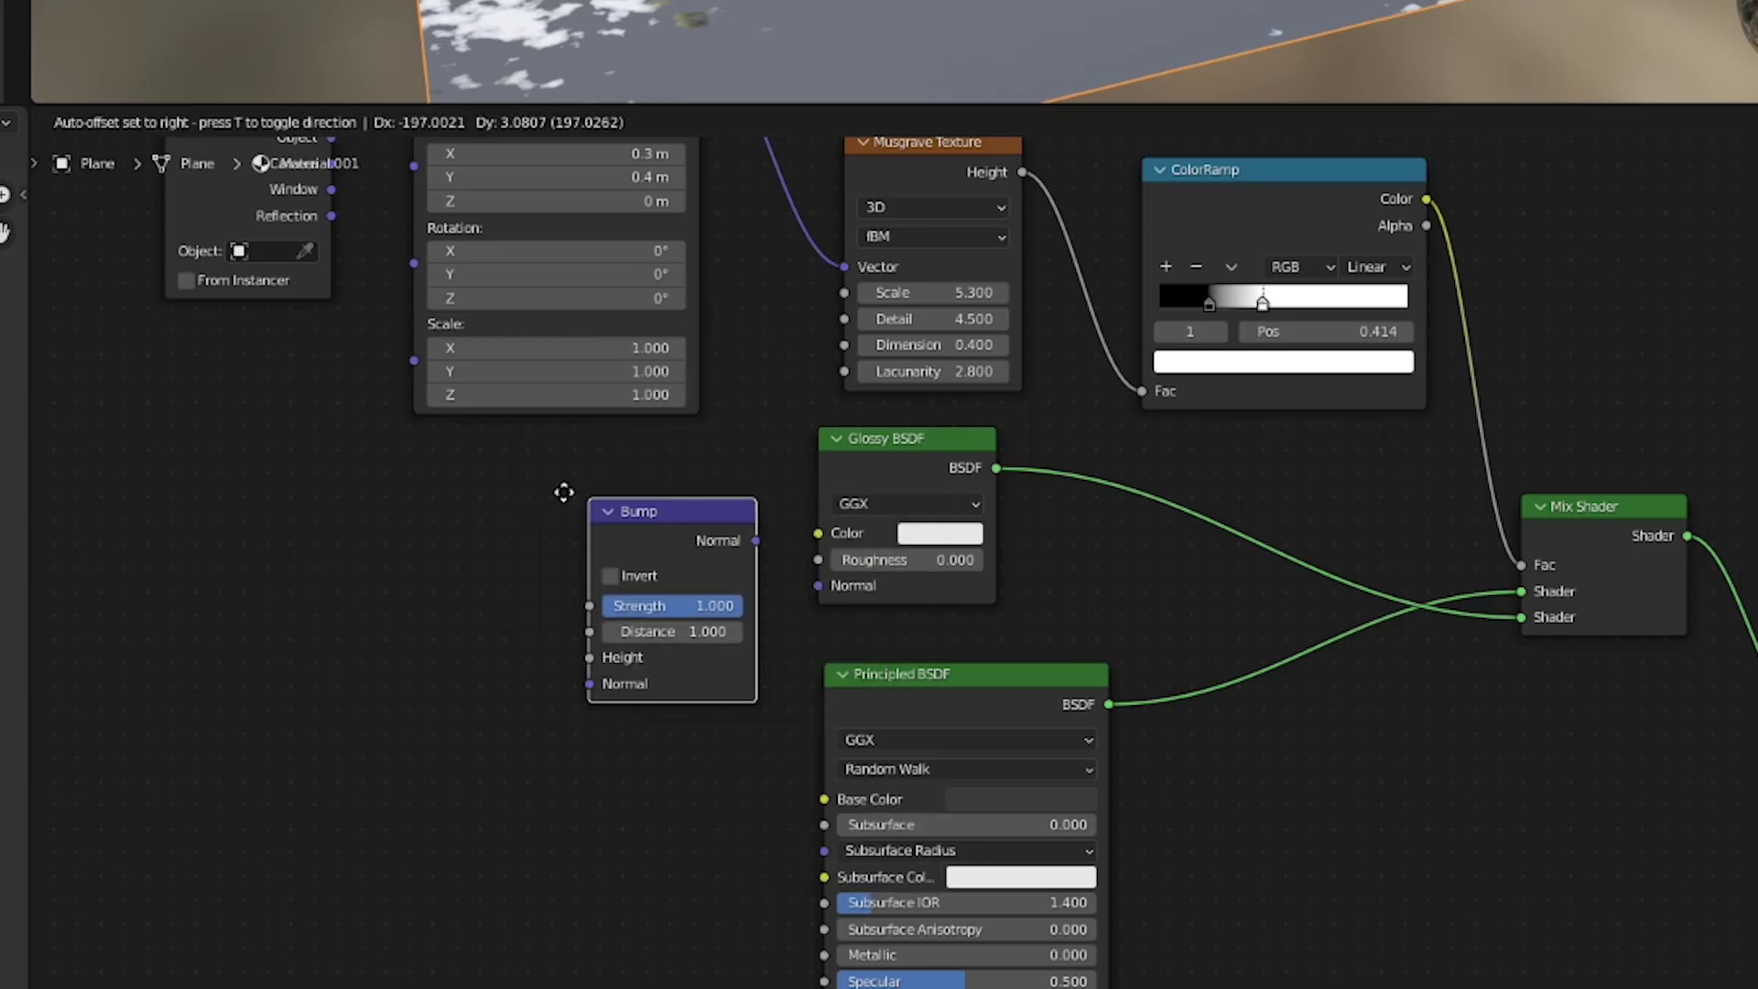
left_click(474, 468)
- Add a second Musgrave Texture feeding the Bump node's height, and link the Bump normal to the Glossy BSDF's normal
key("shift+a")
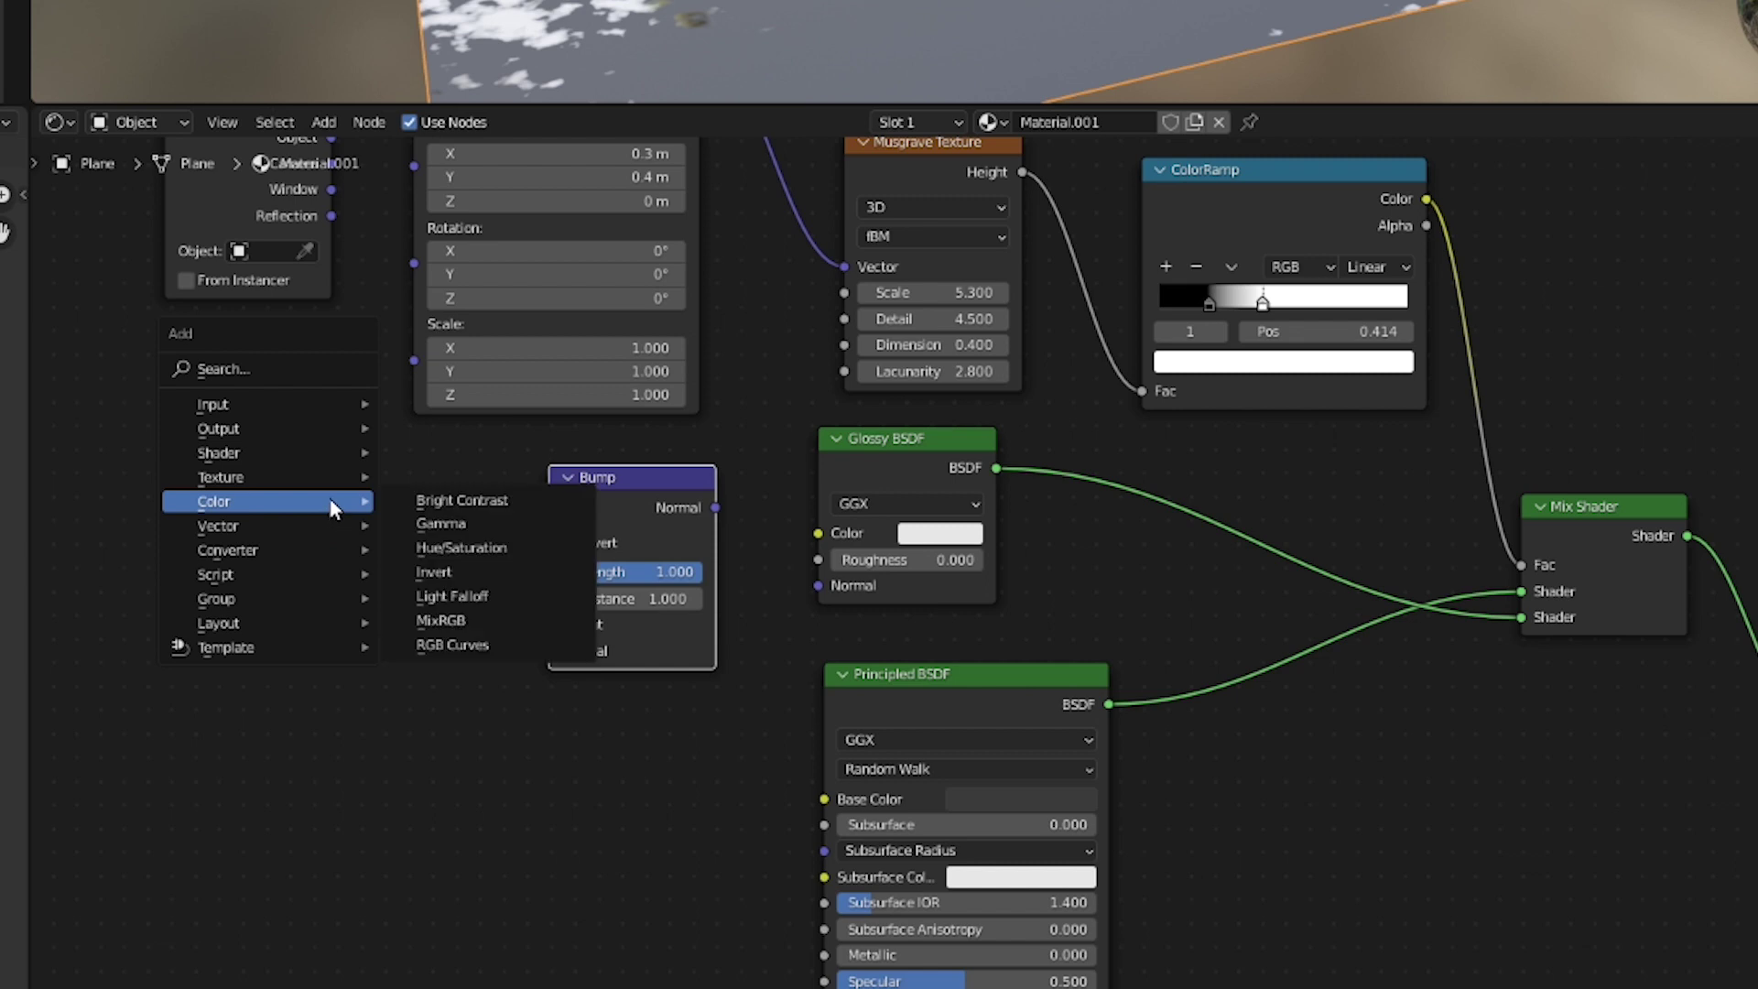
mouse_move(324, 476)
left_click(499, 706)
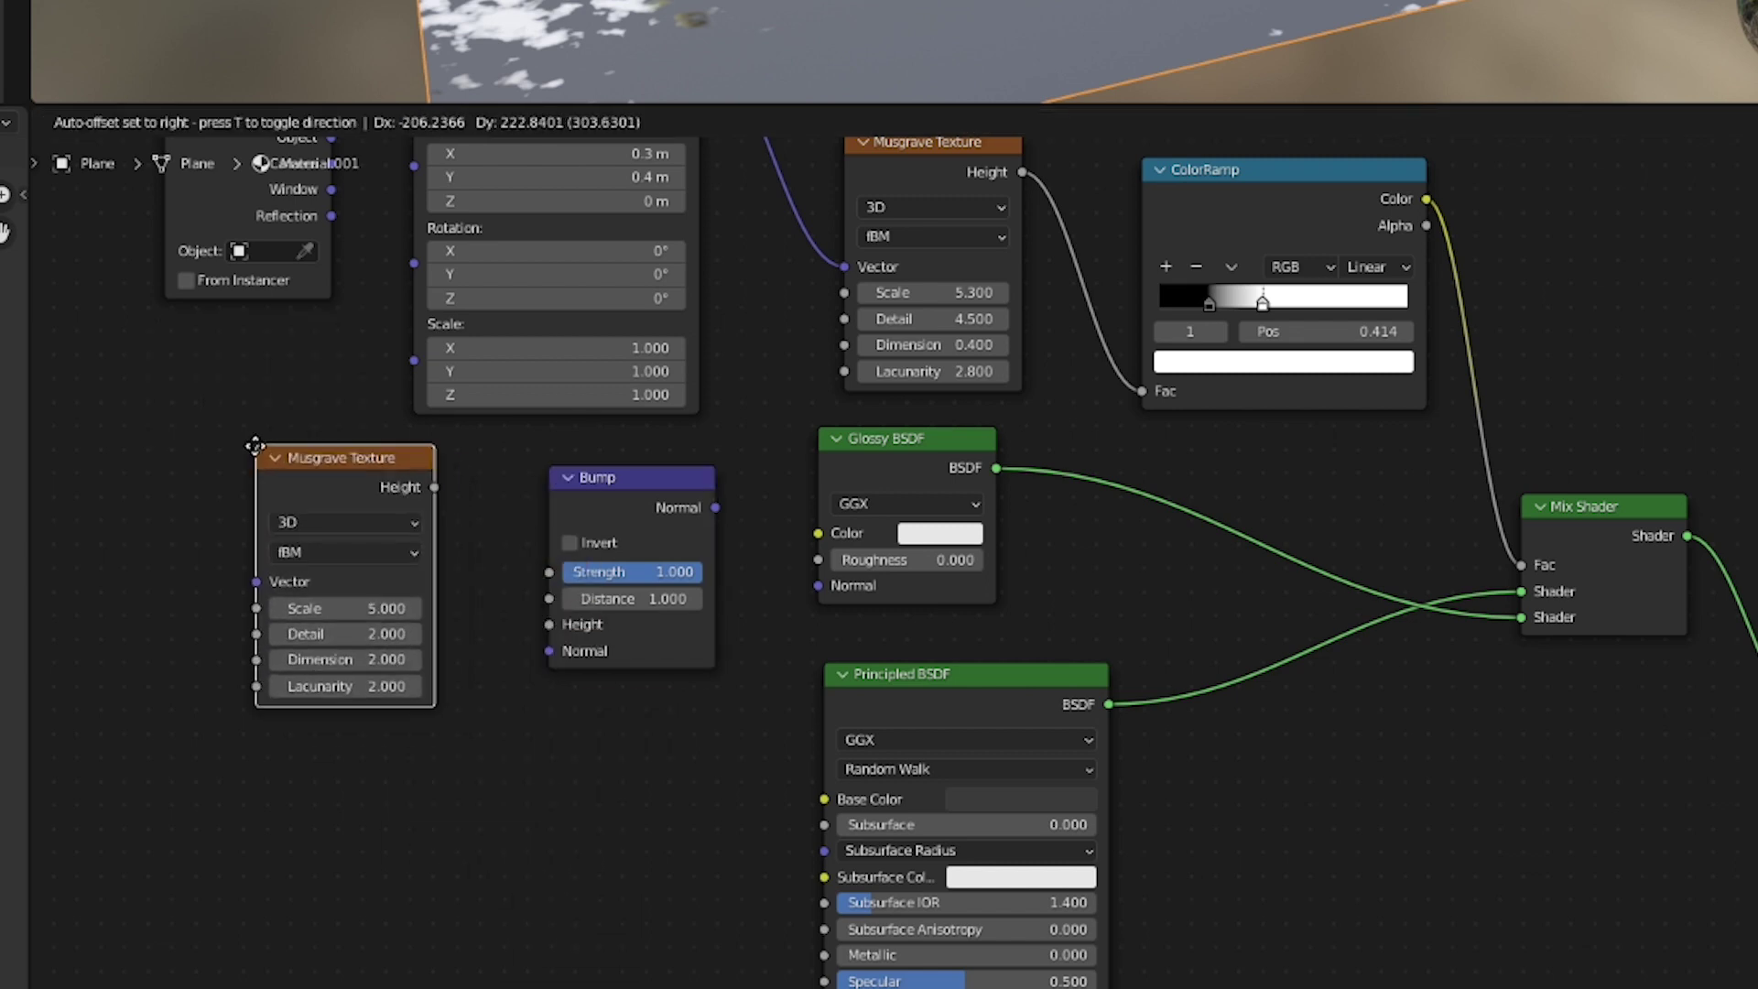
left_click(431, 487)
left_click_drag(432, 487, 548, 623)
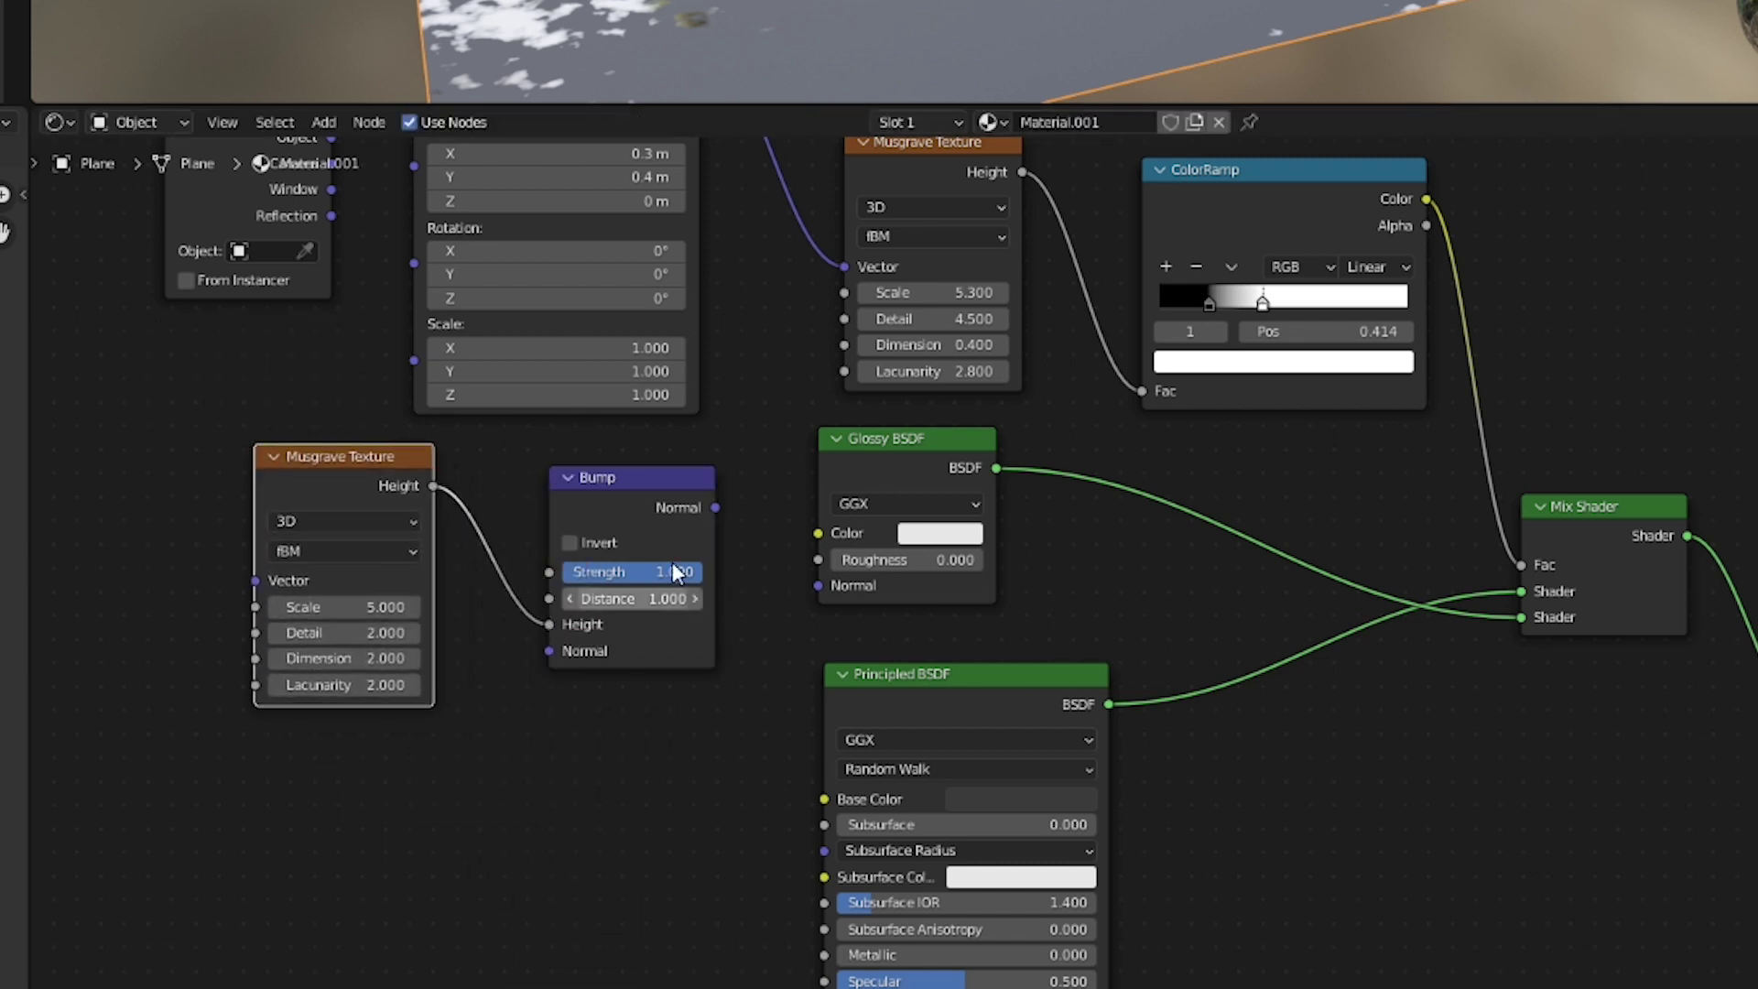
left_click_drag(715, 507, 816, 584)
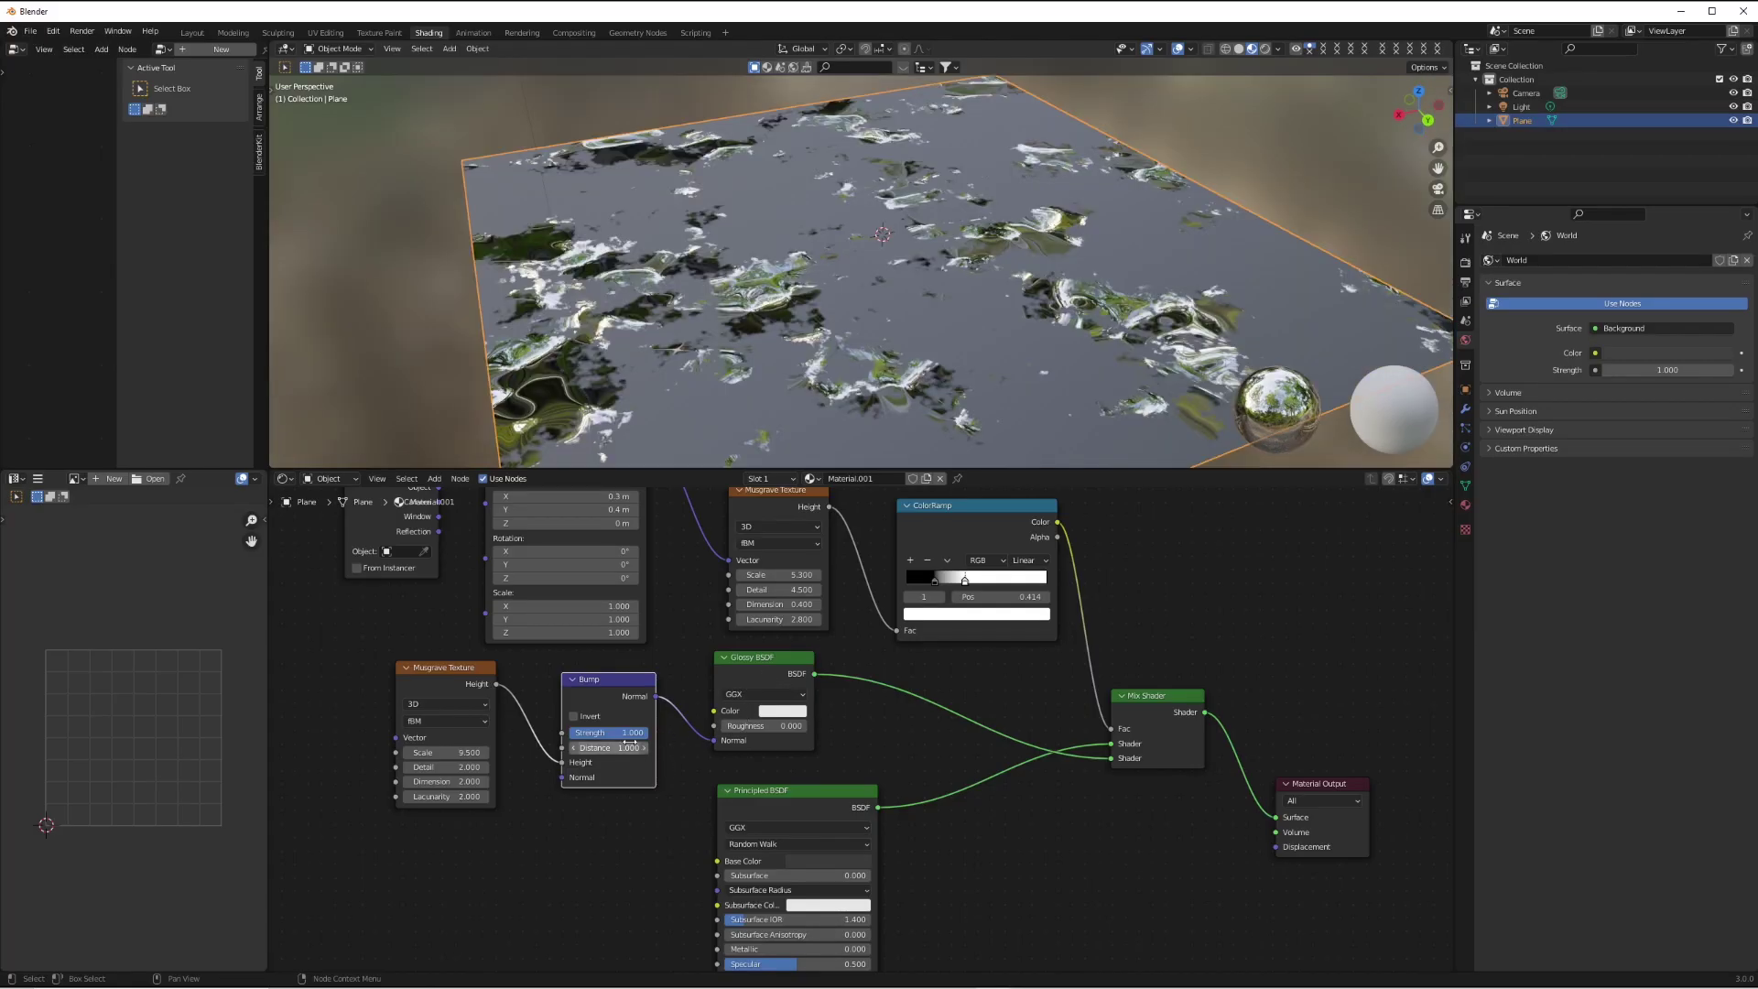
- Soften the ripples with Bump strength about 0.02 and distance 0.1, and Musgrave scale 1.8, detail 5, dimension 0.5 and lacunarity 3.4
mouse_move(622, 734)
left_mouse_down()
mouse_move(540, 734)
mouse_move(578, 732)
left_mouse_up()
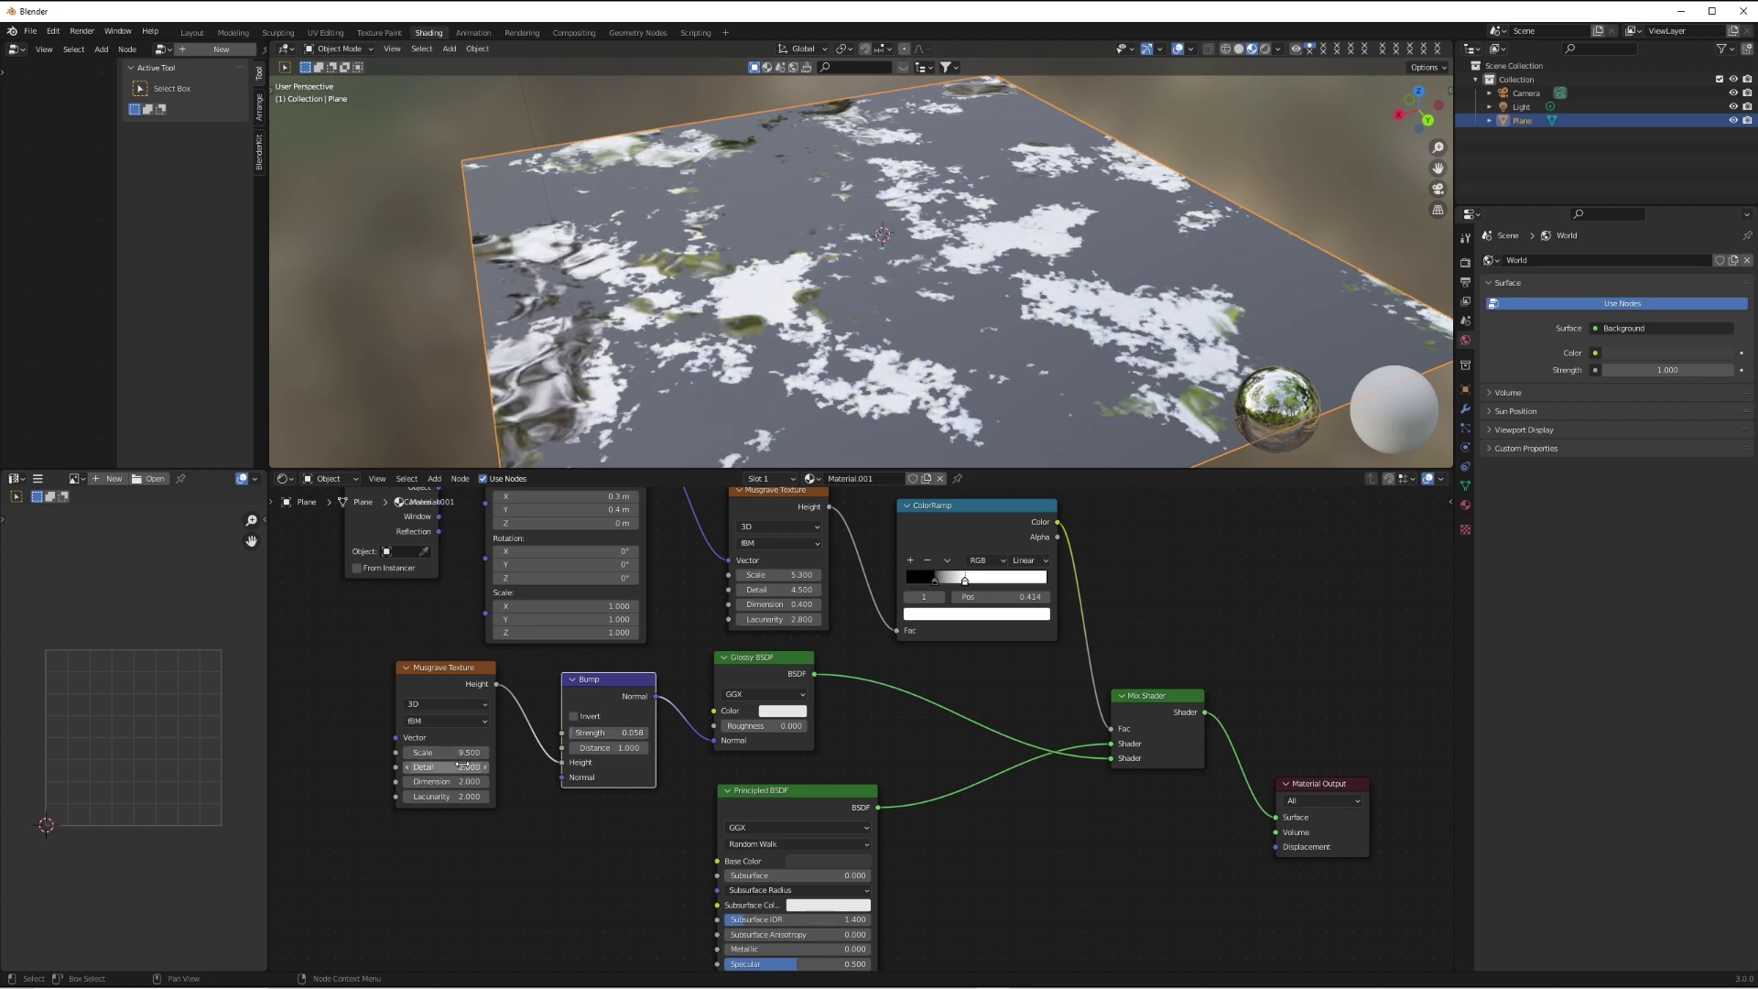
mouse_move(462, 766)
left_mouse_down()
mouse_move(495, 766)
mouse_move(417, 781)
mouse_move(466, 781)
left_mouse_up()
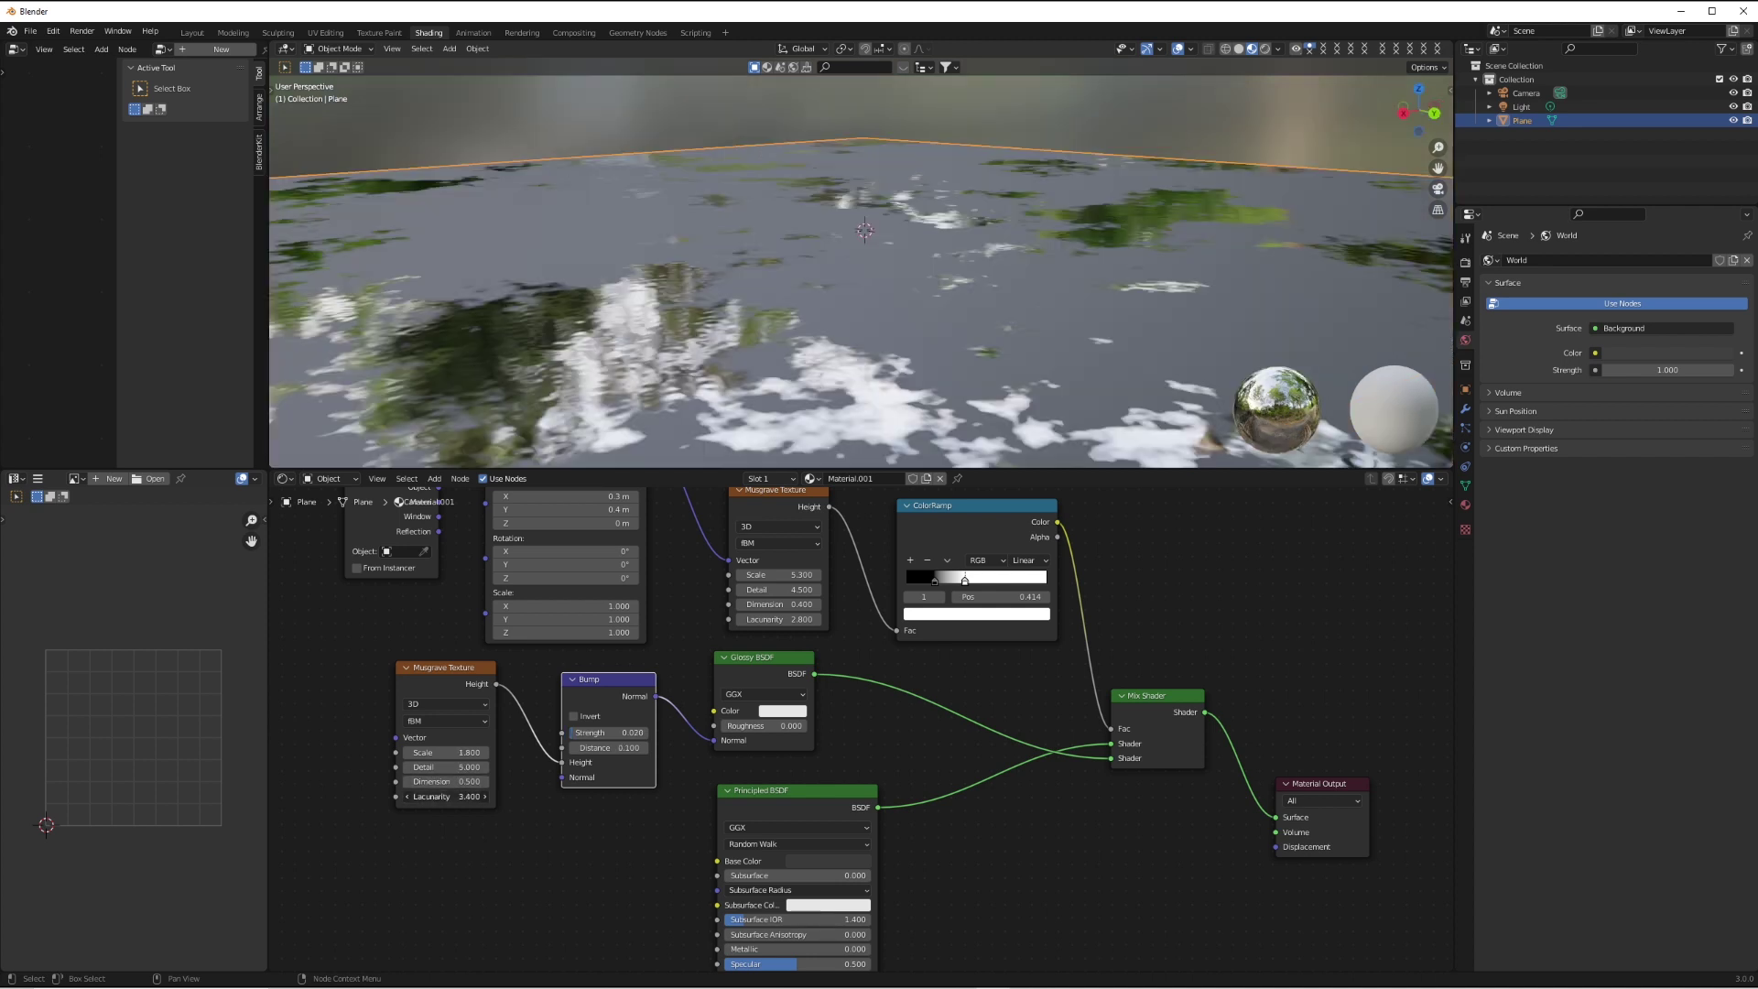
middle_click_drag(847, 233, 855, 297)
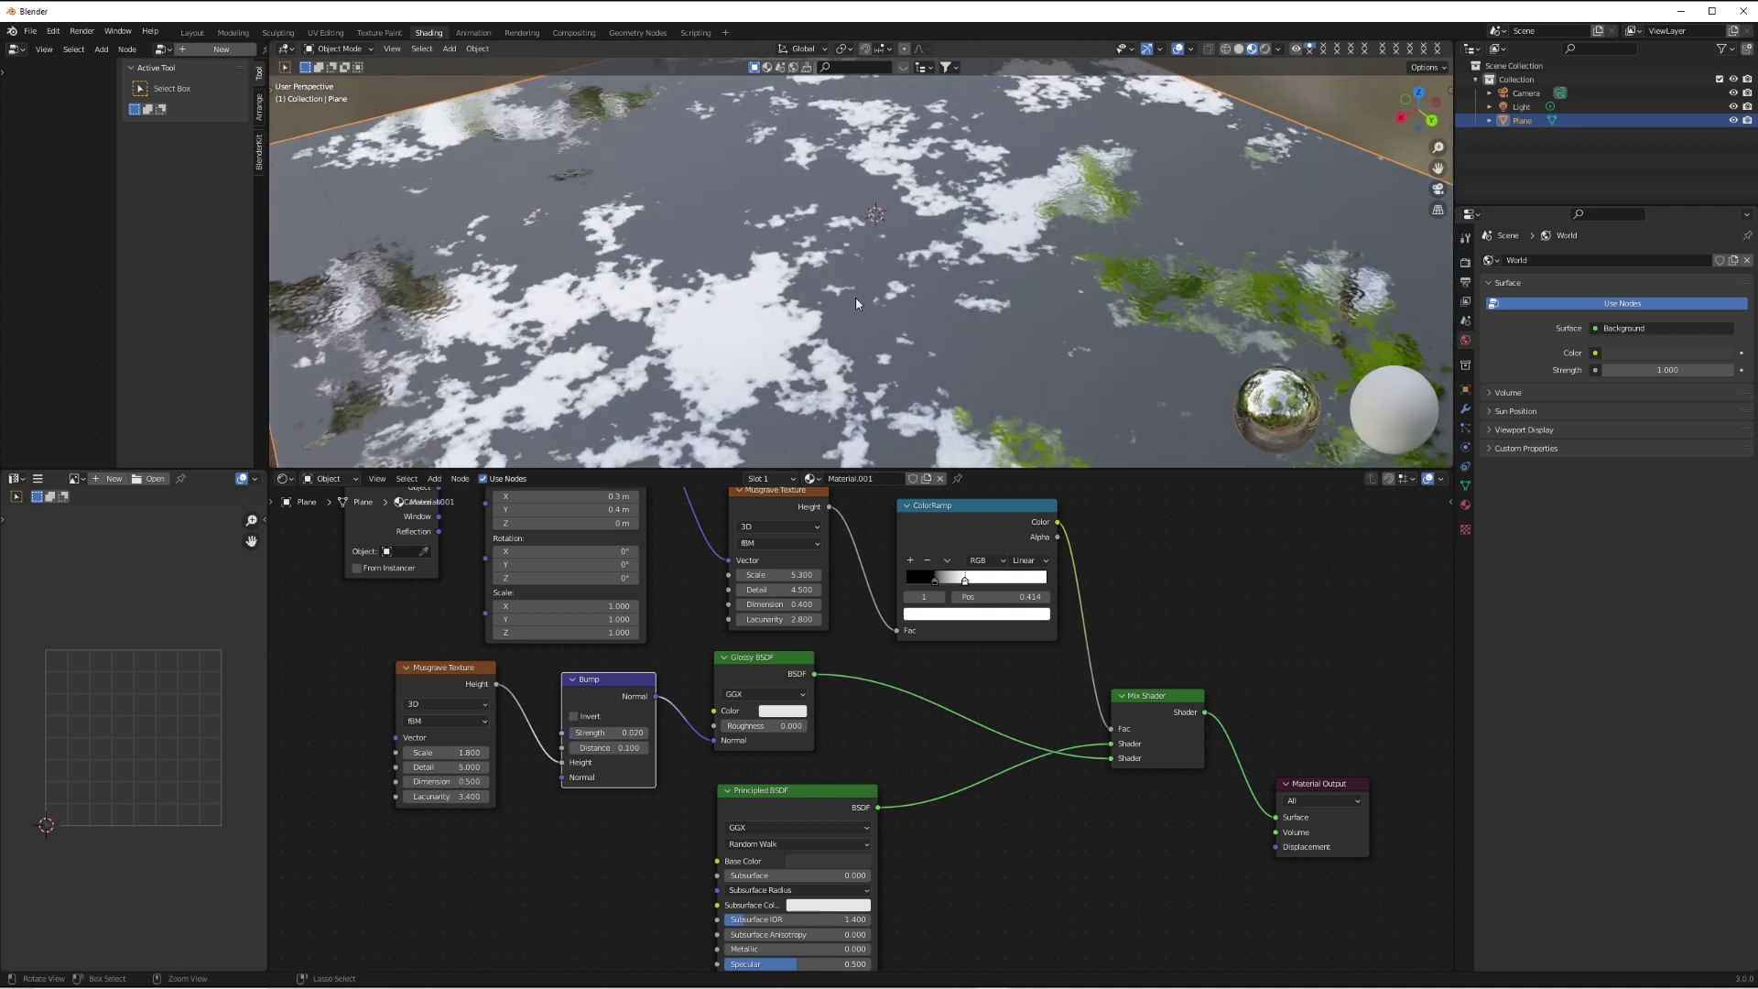
- Darken the ColorRamp's white stop to a grey with a value of about 0.28
left_click(1000, 614)
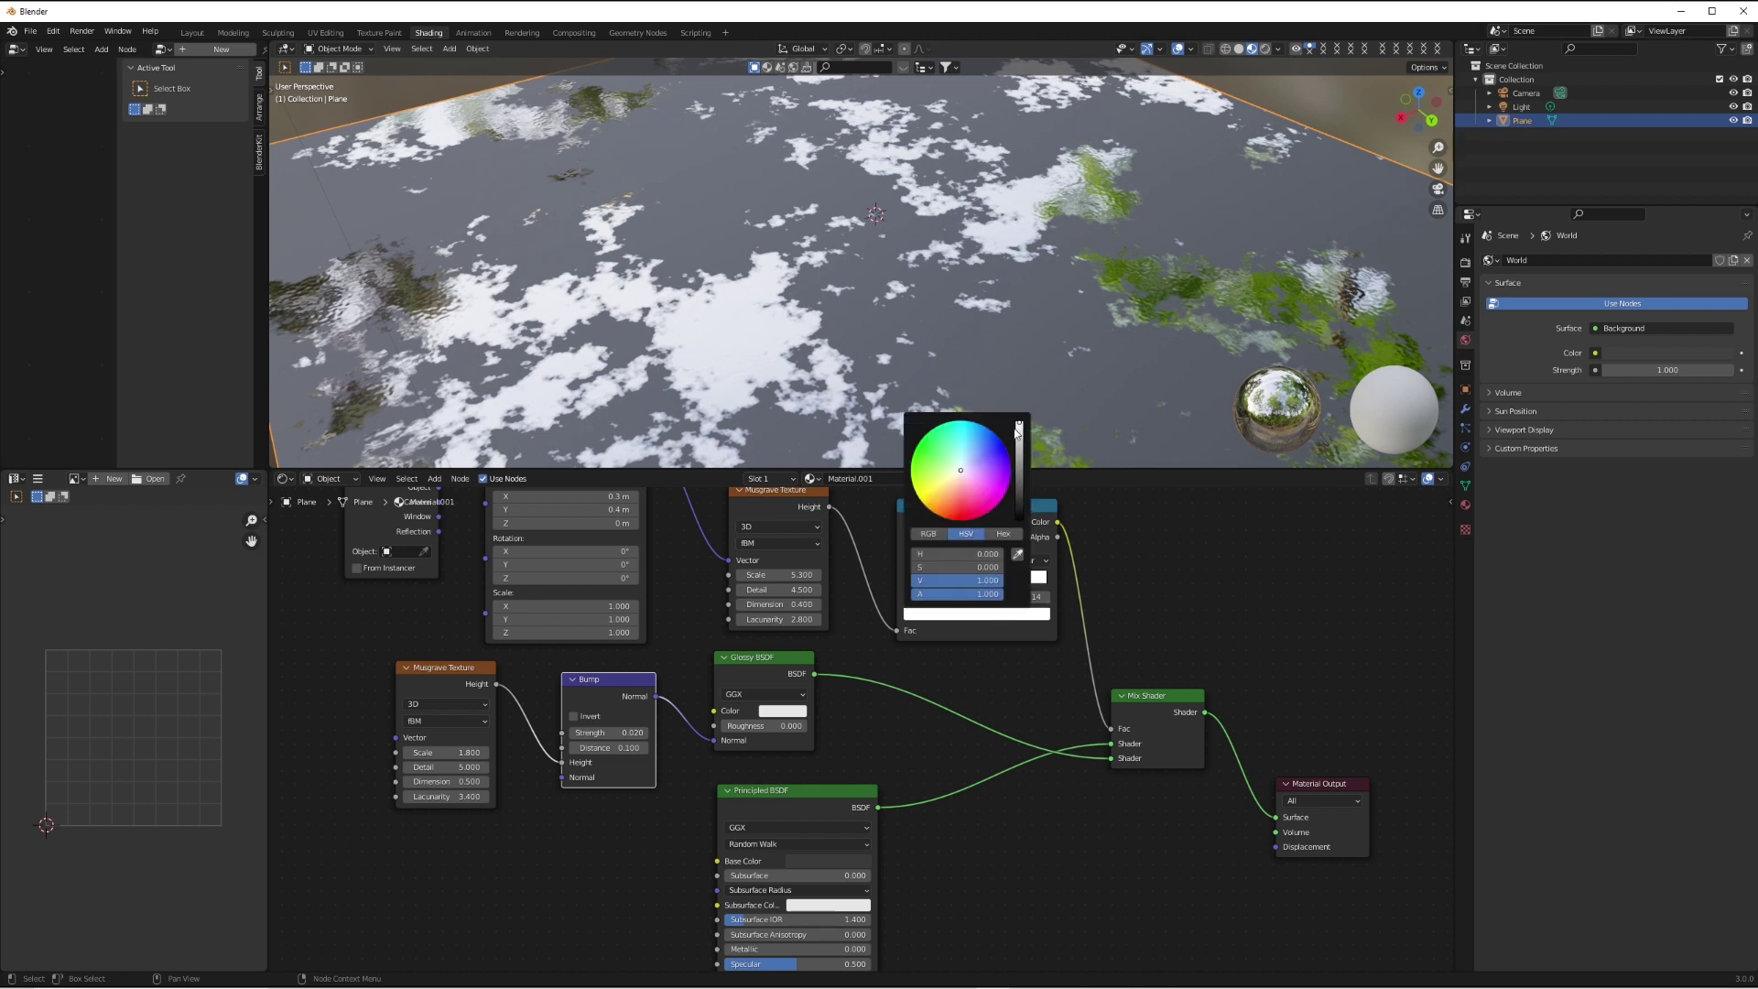
left_click(1018, 438)
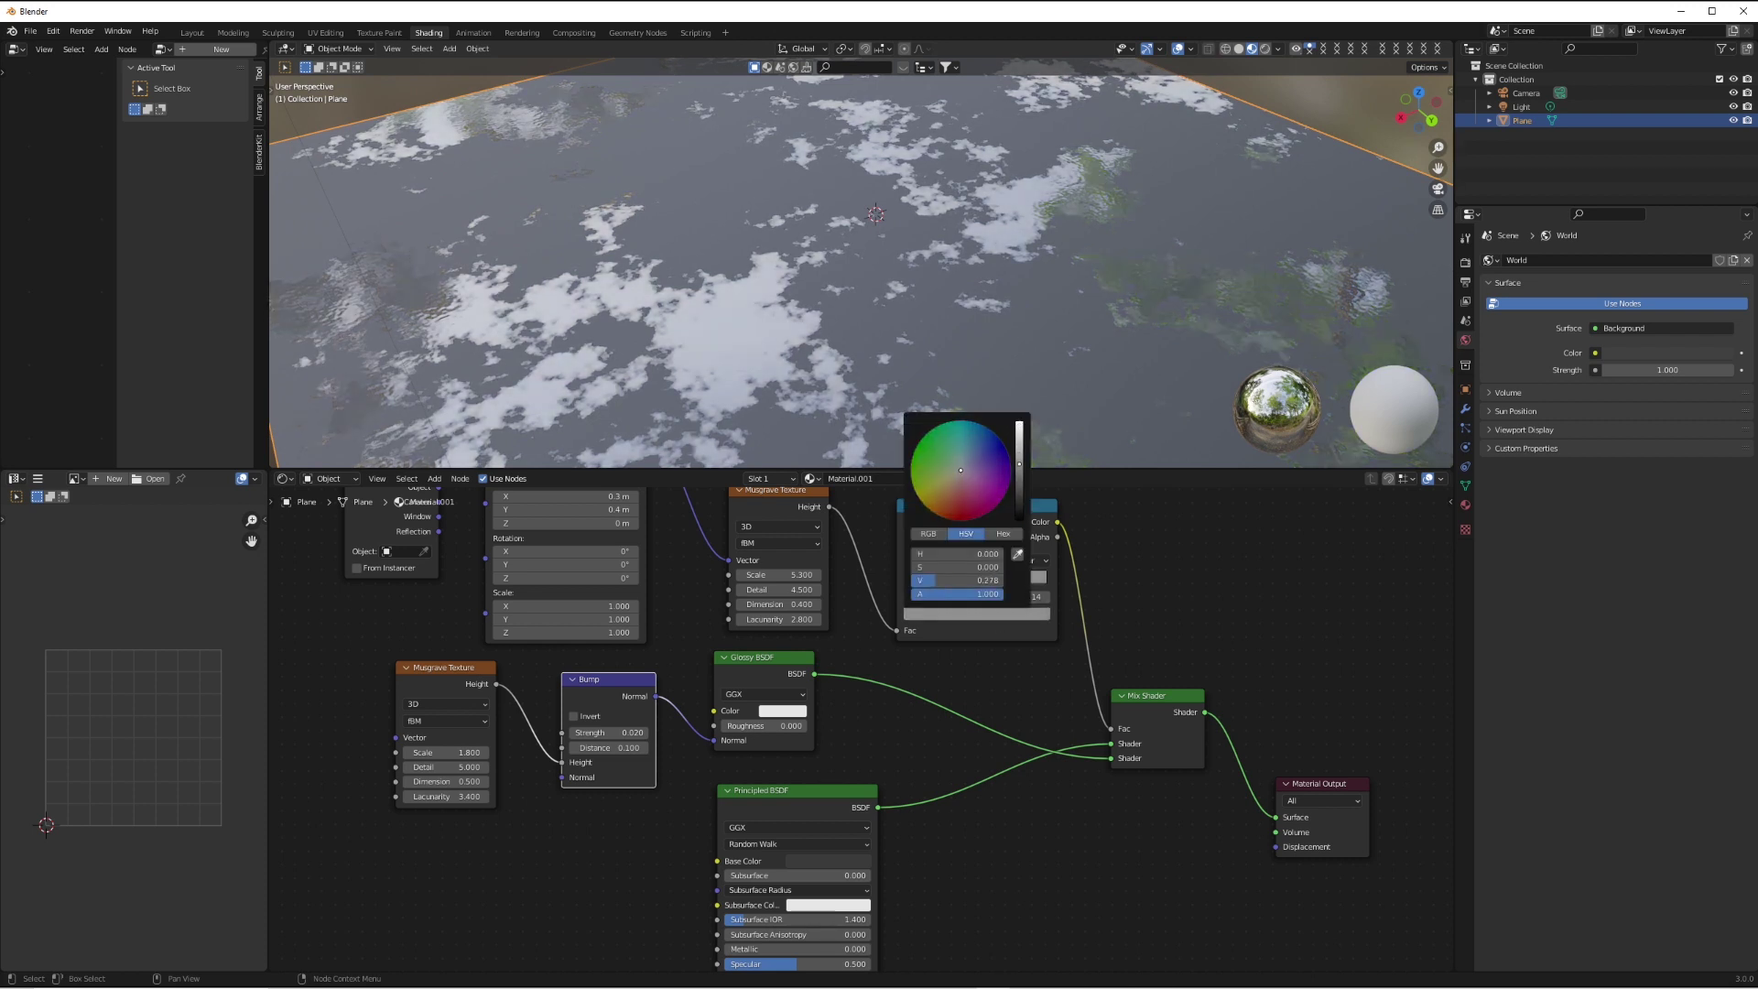
middle_click_drag(889, 337, 932, 329)
scroll(932, 329, "down", 4)
scroll(932, 330, "up", 1)
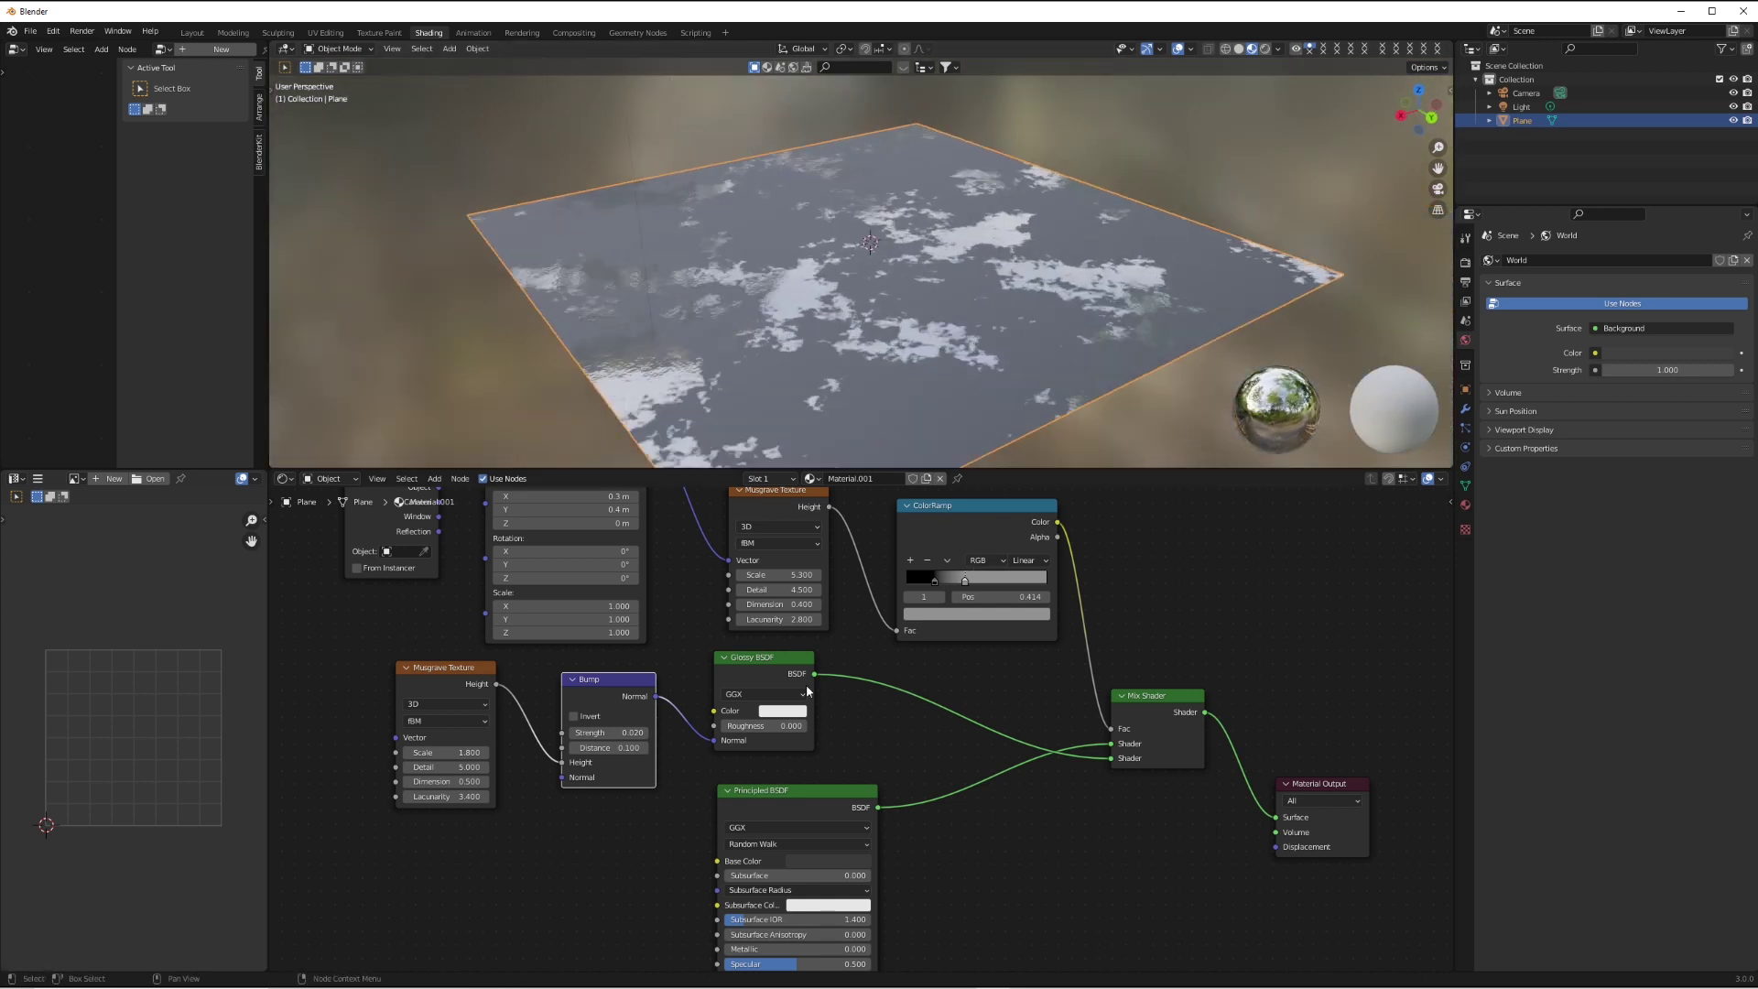
- Add an Image Texture with WetAsphalt1_Albedo.png and connect its color to the Principled BSDF's base color
scroll(530, 870, "down", 5, "shift")
mouse_move(565, 765)
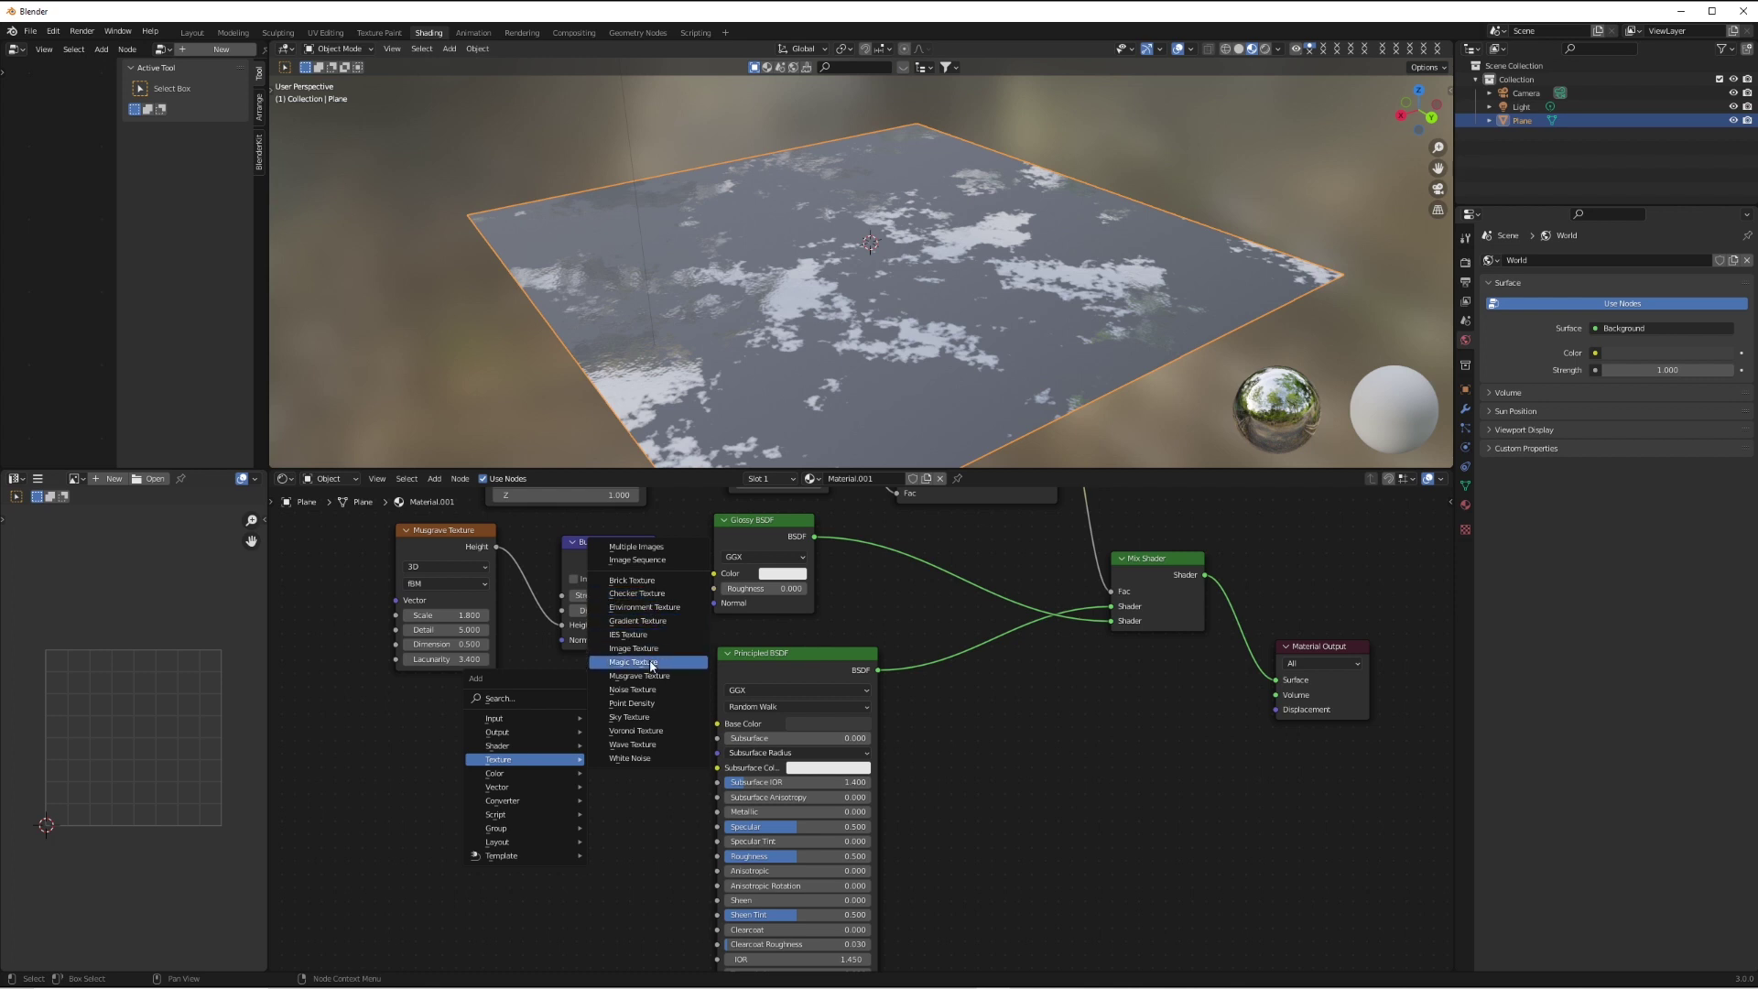
left_click(637, 648)
left_click(593, 785)
left_click(613, 782)
left_click(732, 357)
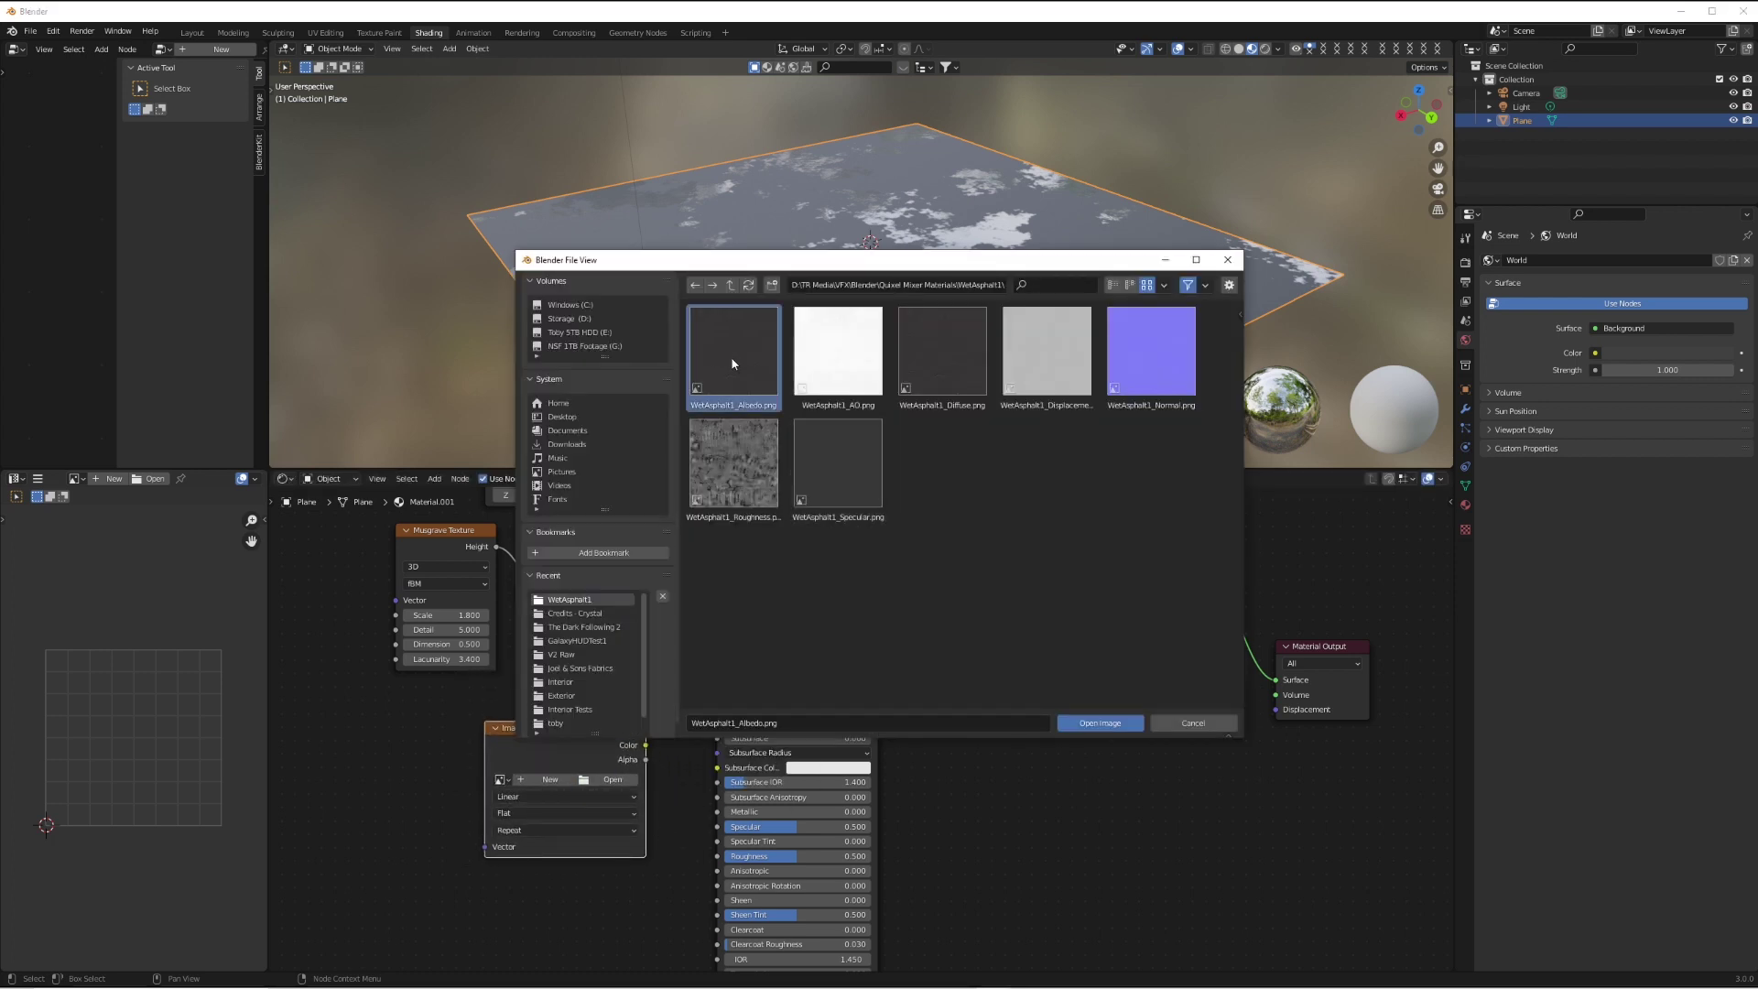
left_click(1099, 722)
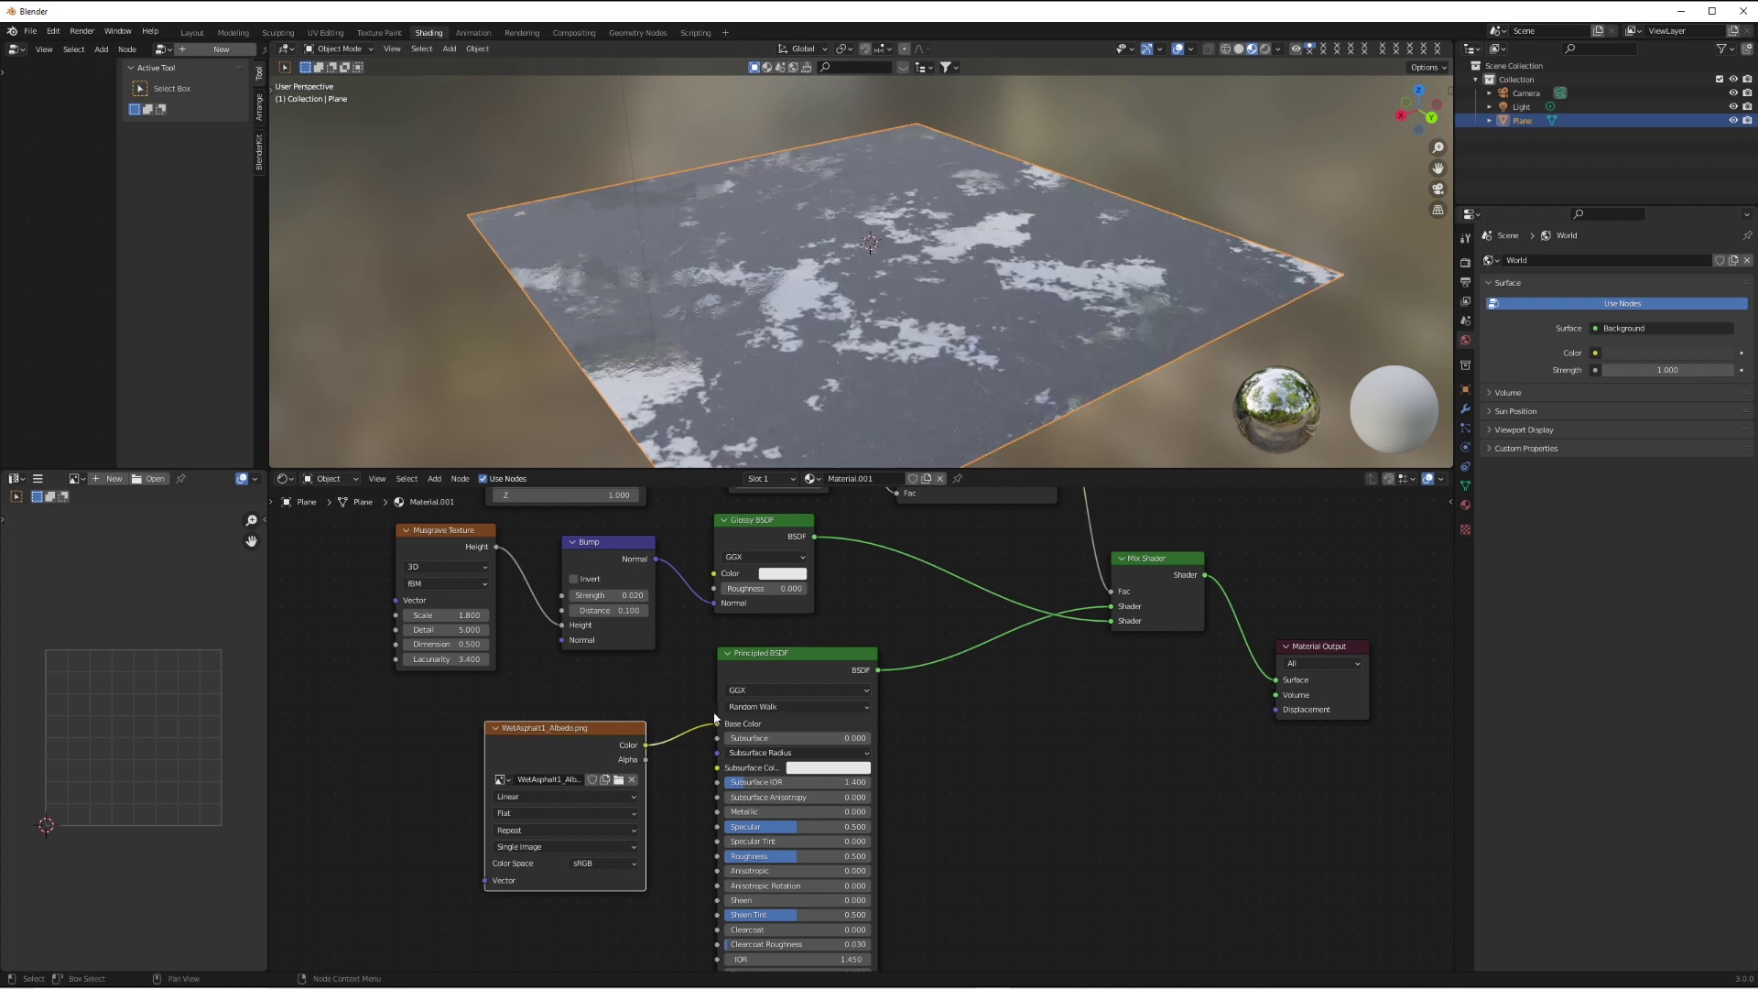
- Darken the ColorRamp's second stop further to a dark grey to weaken the puddle reflections on the asphalt
scroll(952, 293, "up", 3)
middle_click_drag(961, 284, 862, 276)
scroll(1024, 368, "down", 4)
scroll(941, 282, "up", 3)
scroll(941, 283, "up", 2)
scroll(946, 636, "up", 6, "shift")
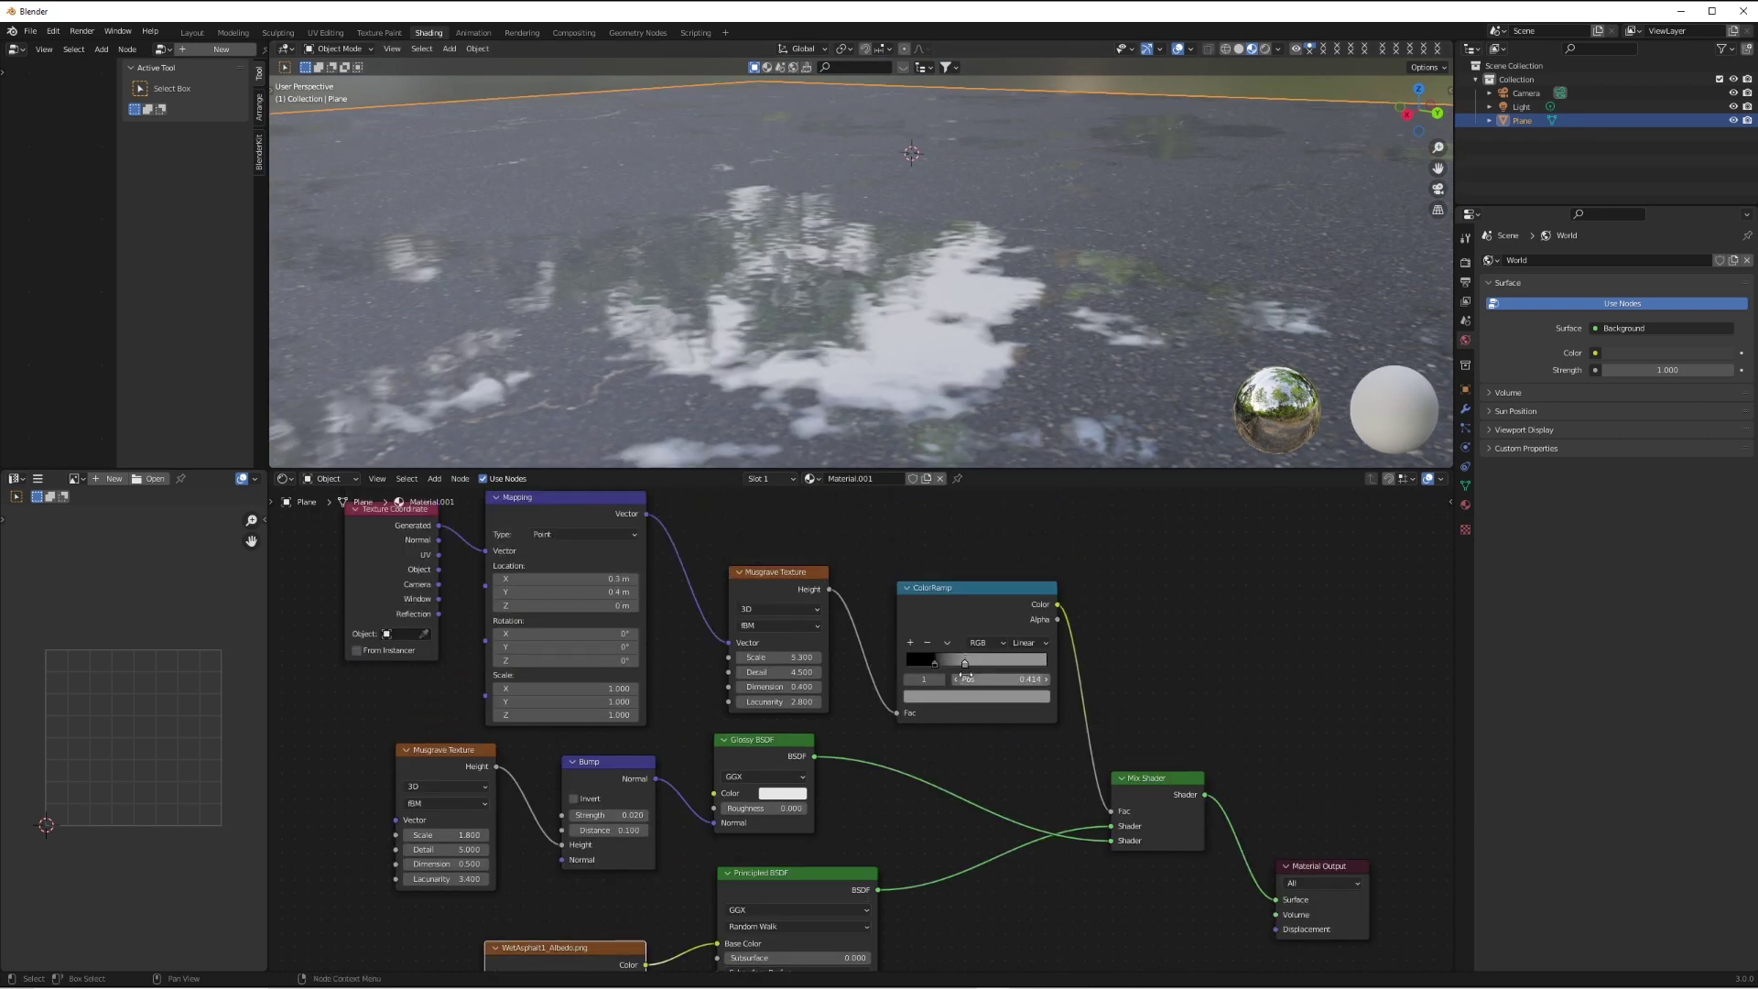
left_click(962, 694)
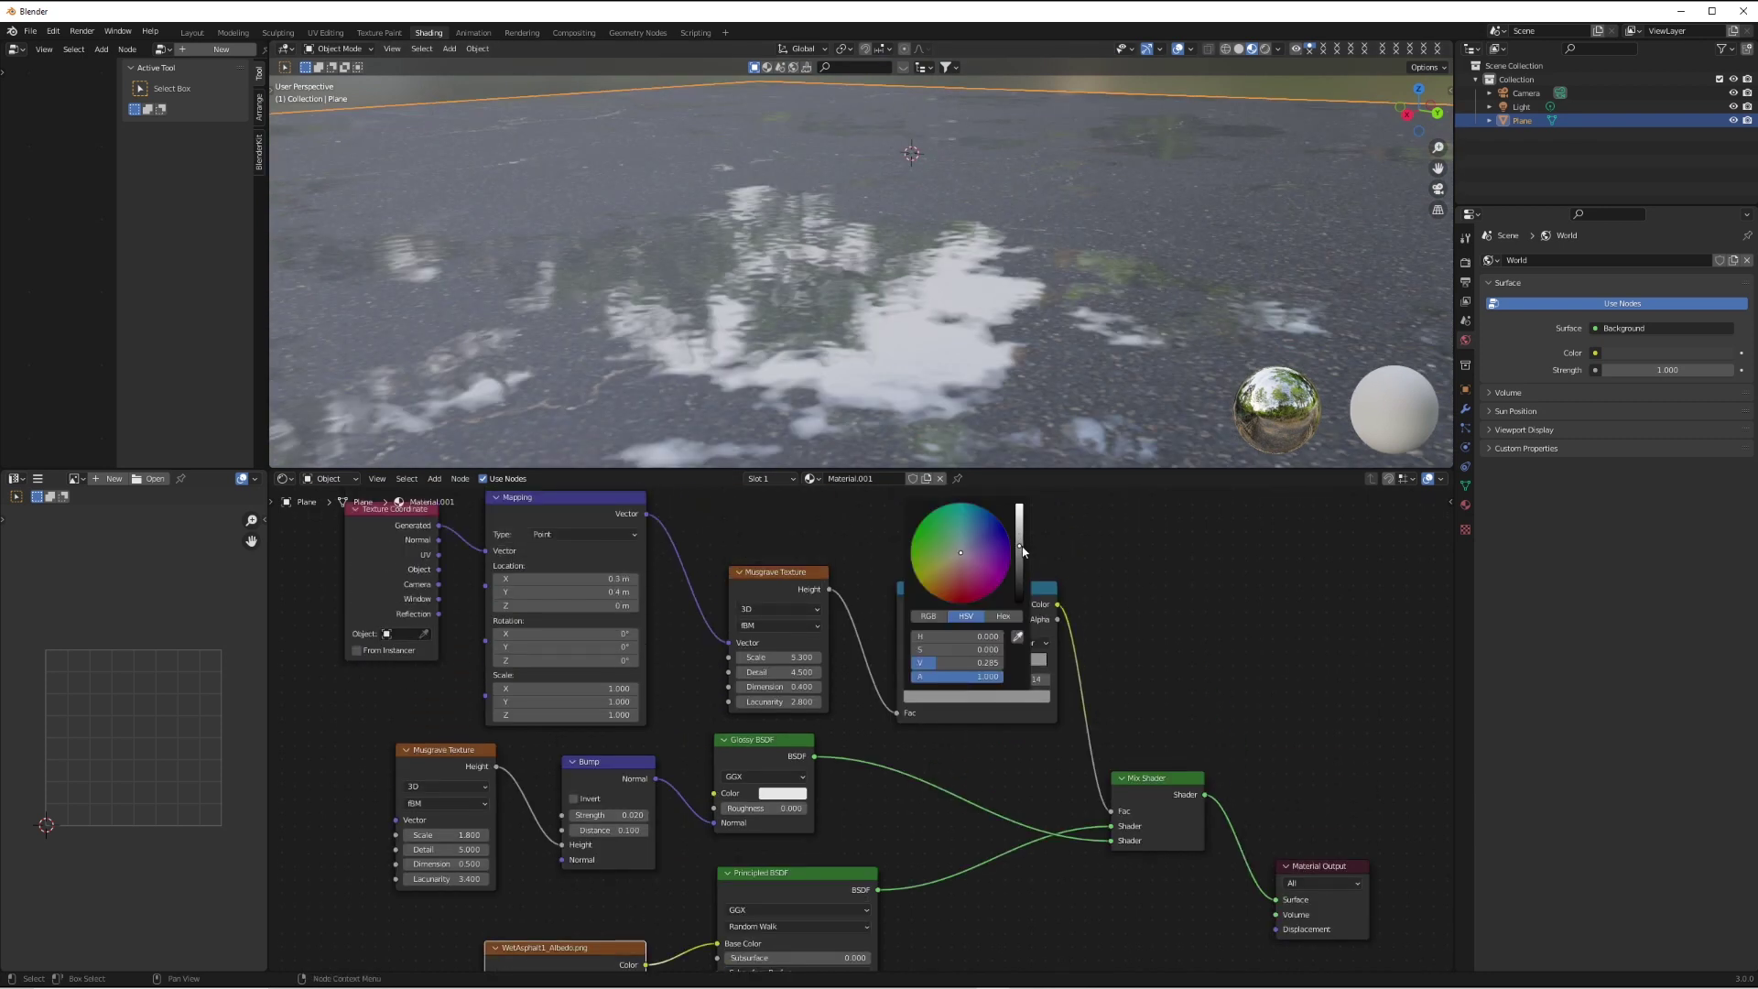
left_click_drag(1023, 550, 1021, 575)
- Brighten the ColorRamp's second stop to a light grey to strengthen the puddle reflections
middle_click_drag(999, 319, 925, 304)
scroll(958, 275, "up", 4)
scroll(938, 298, "down", 5)
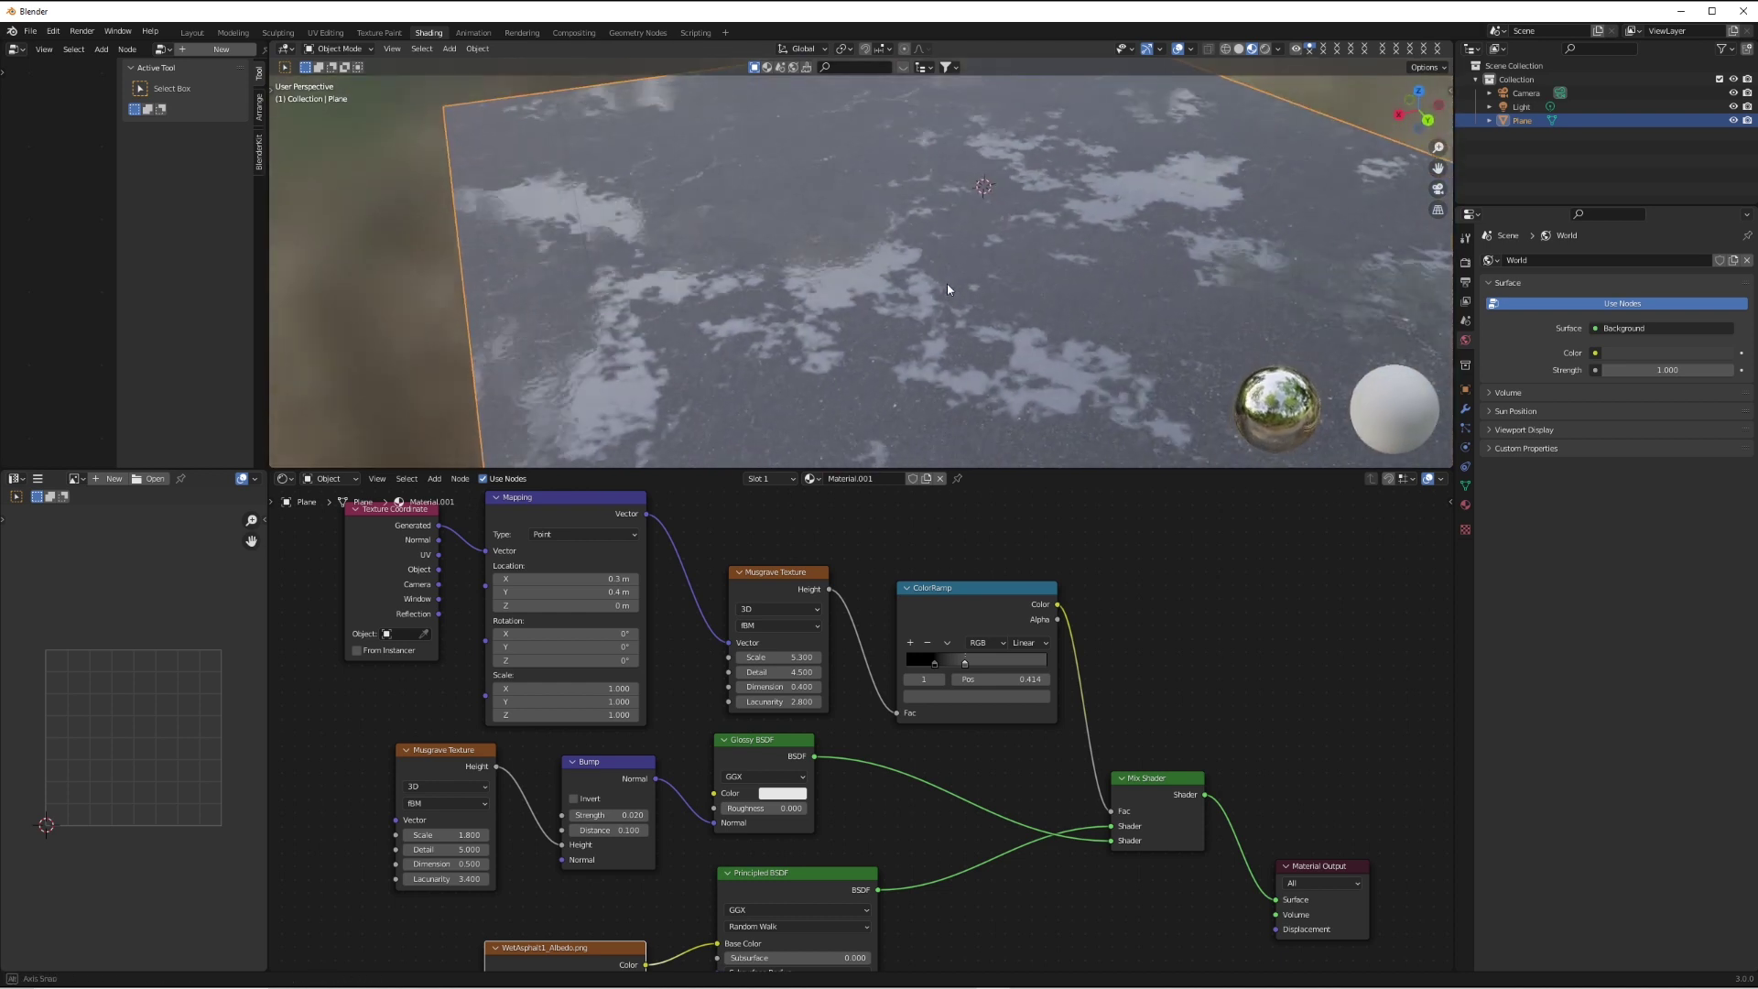
left_click(977, 696)
left_click_drag(1018, 545, 1019, 522)
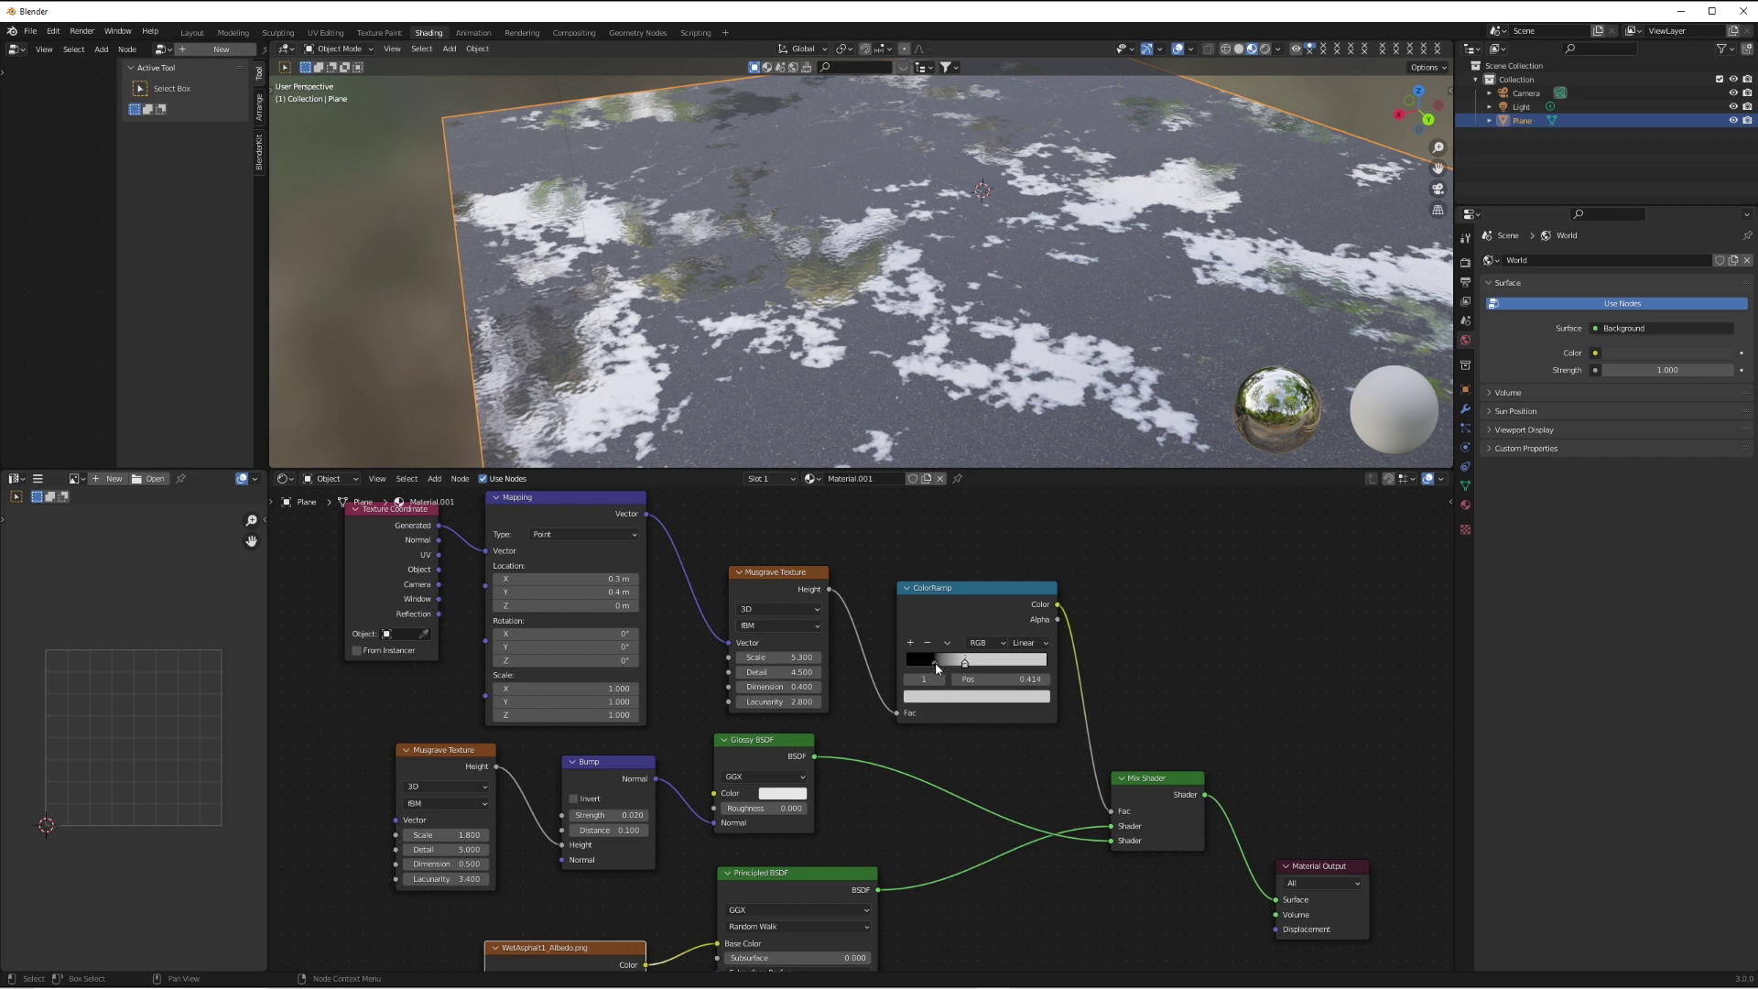
- Lighten the ColorRamp's black stop slightly to a near-black with a value of about 0.027
left_click(971, 698)
left_click_drag(1019, 600, 1019, 584)
middle_click_drag(948, 190, 952, 274)
scroll(1007, 247, "down", 5)
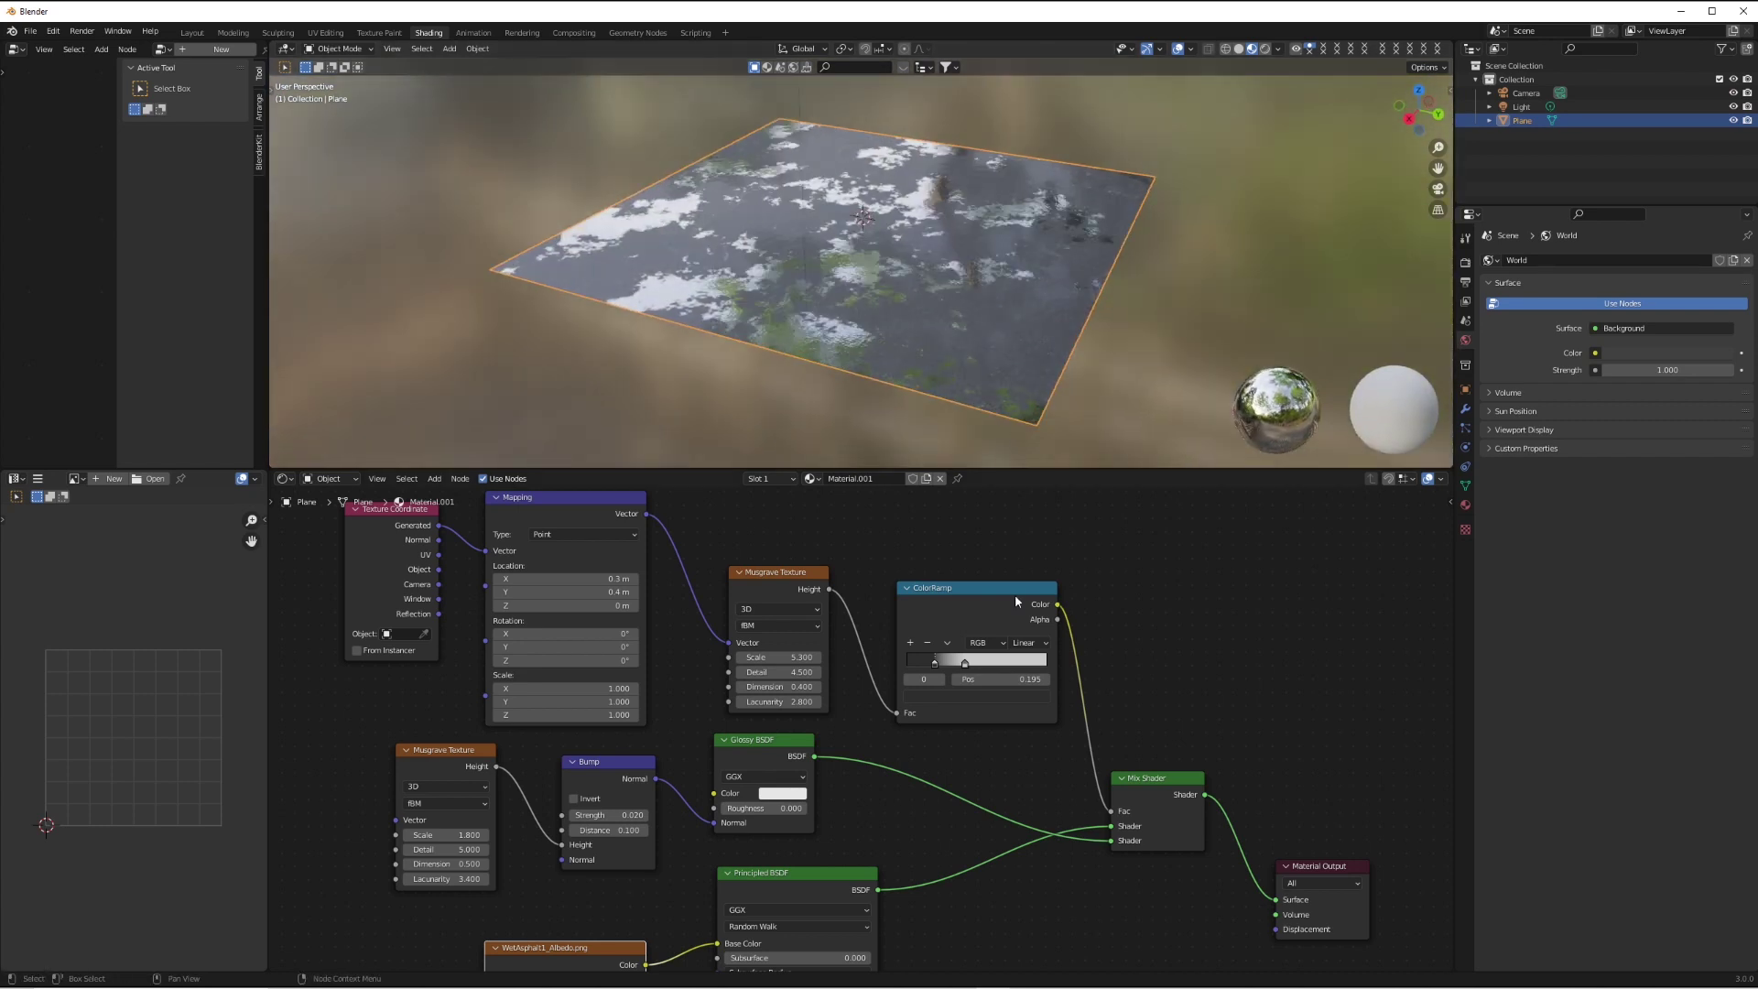
- Darken the ColorRamp's first stop to a near-black with a value of about 0.007
left_click(959, 695)
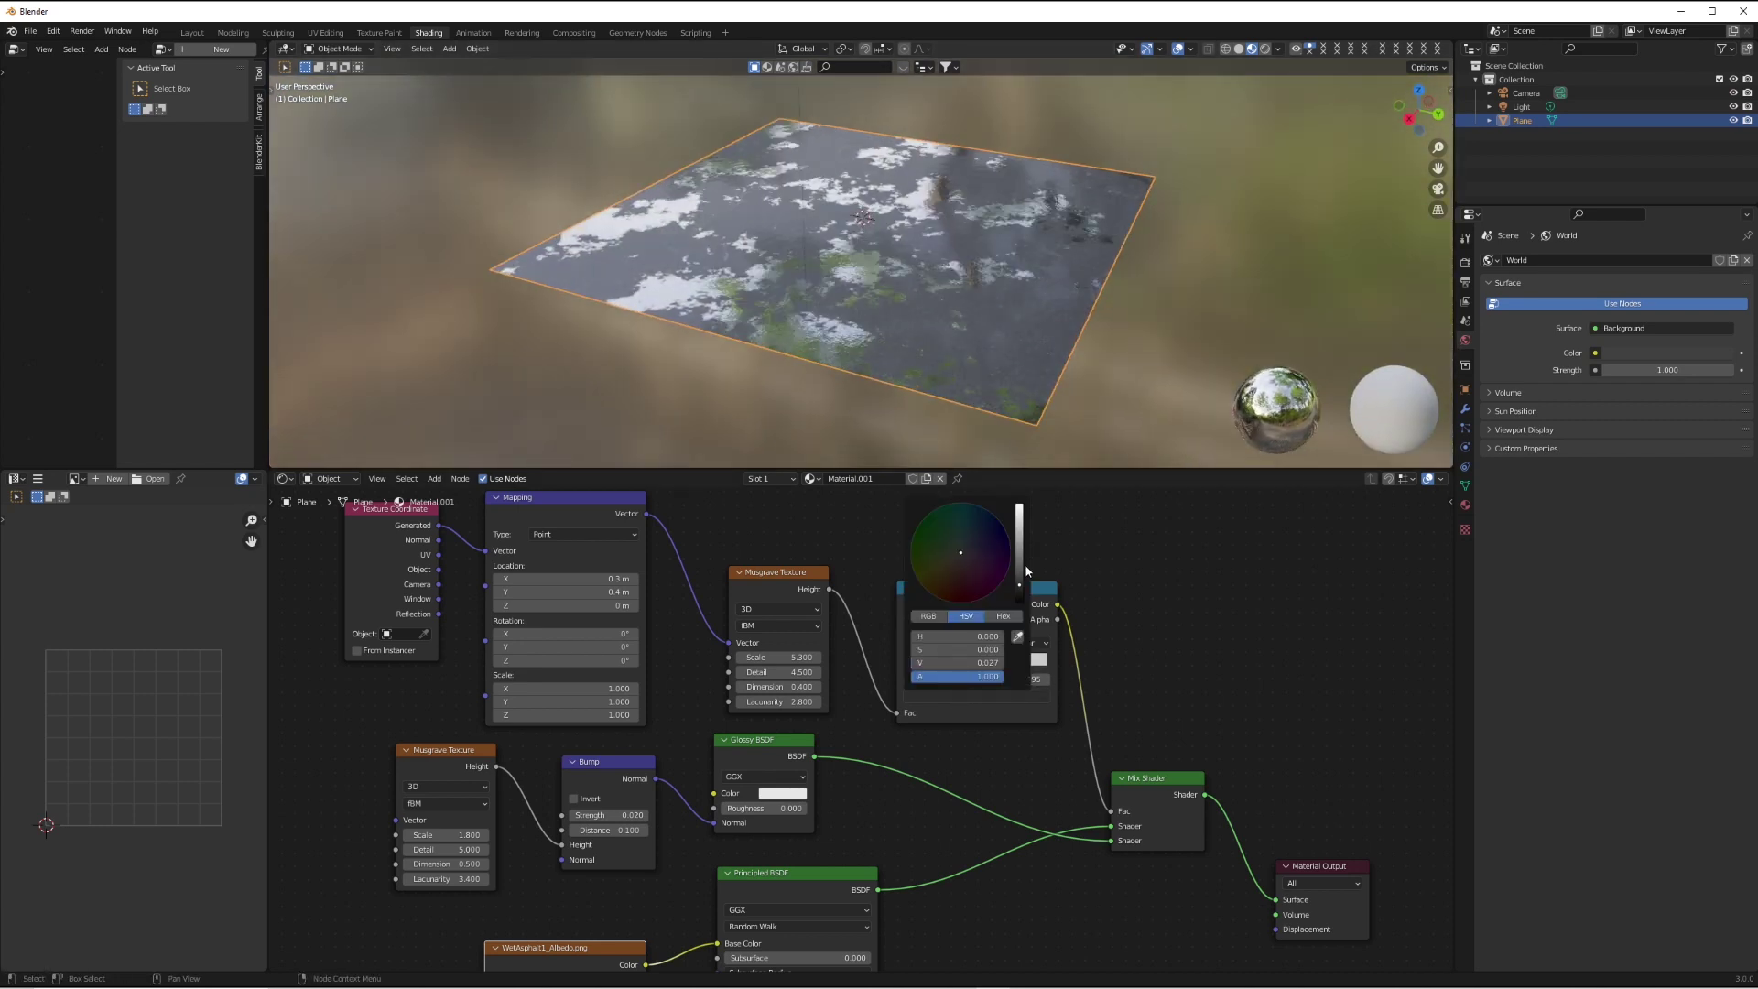
mouse_move(837, 195)
left_mouse_down("alt")
mouse_move(915, 259)
mouse_move(832, 225)
left_mouse_up("alt")
scroll(906, 265, "up", 3)
middle_click_drag(833, 224, 869, 303)
scroll(912, 299, "up", 4)
scroll(919, 313, "up", 2)
scroll(881, 316, "down", 5)
left_click(938, 699)
left_click_drag(1019, 573, 1019, 589)
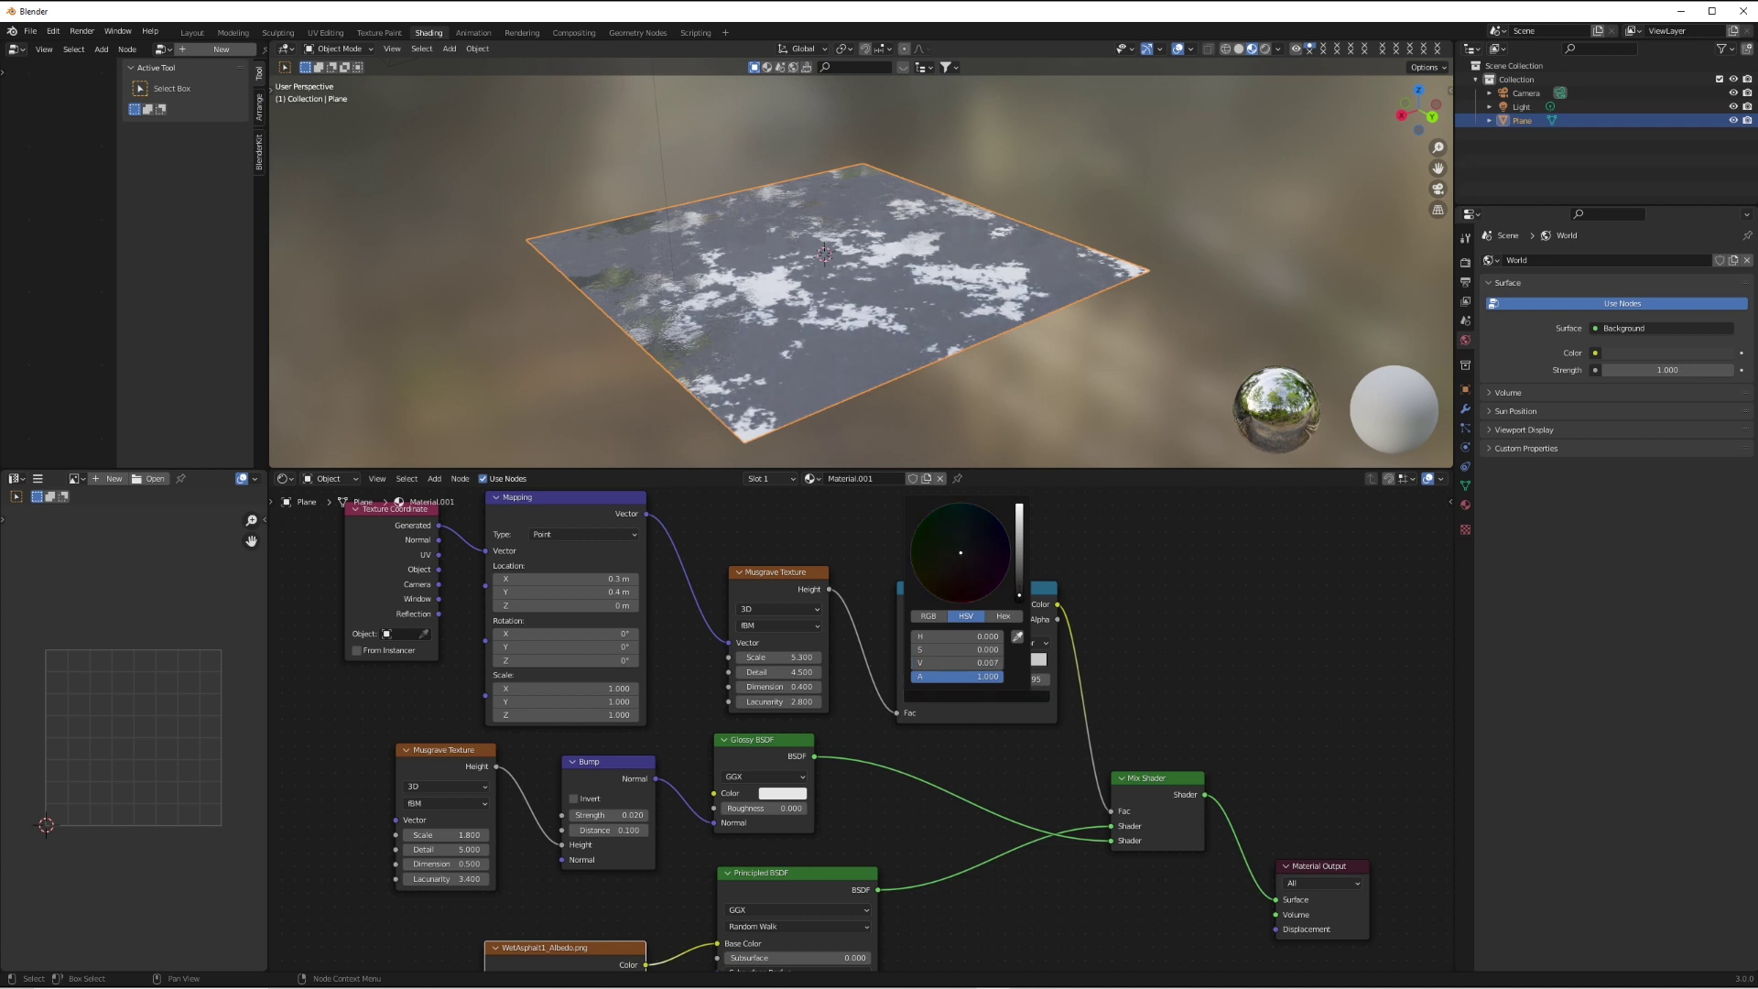
- Darken the ColorRamp's second stop to a mid grey with a value of about 0.235
left_click(987, 697)
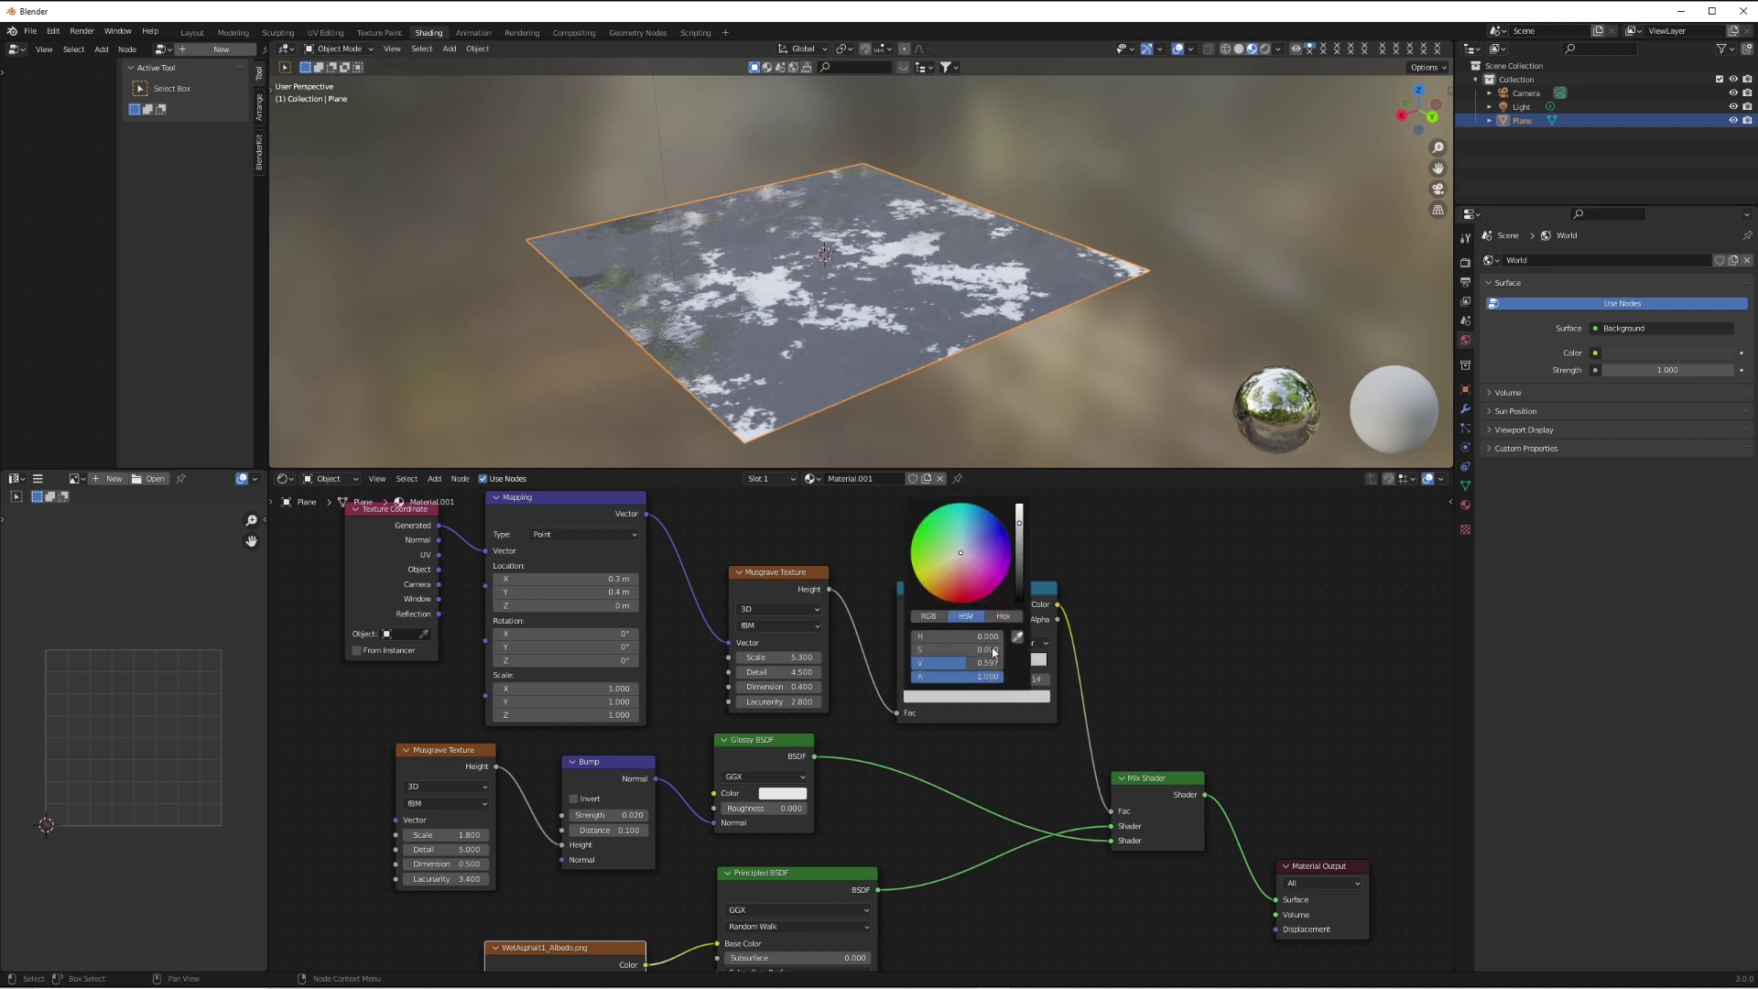
left_click_drag(1019, 527, 1019, 551)
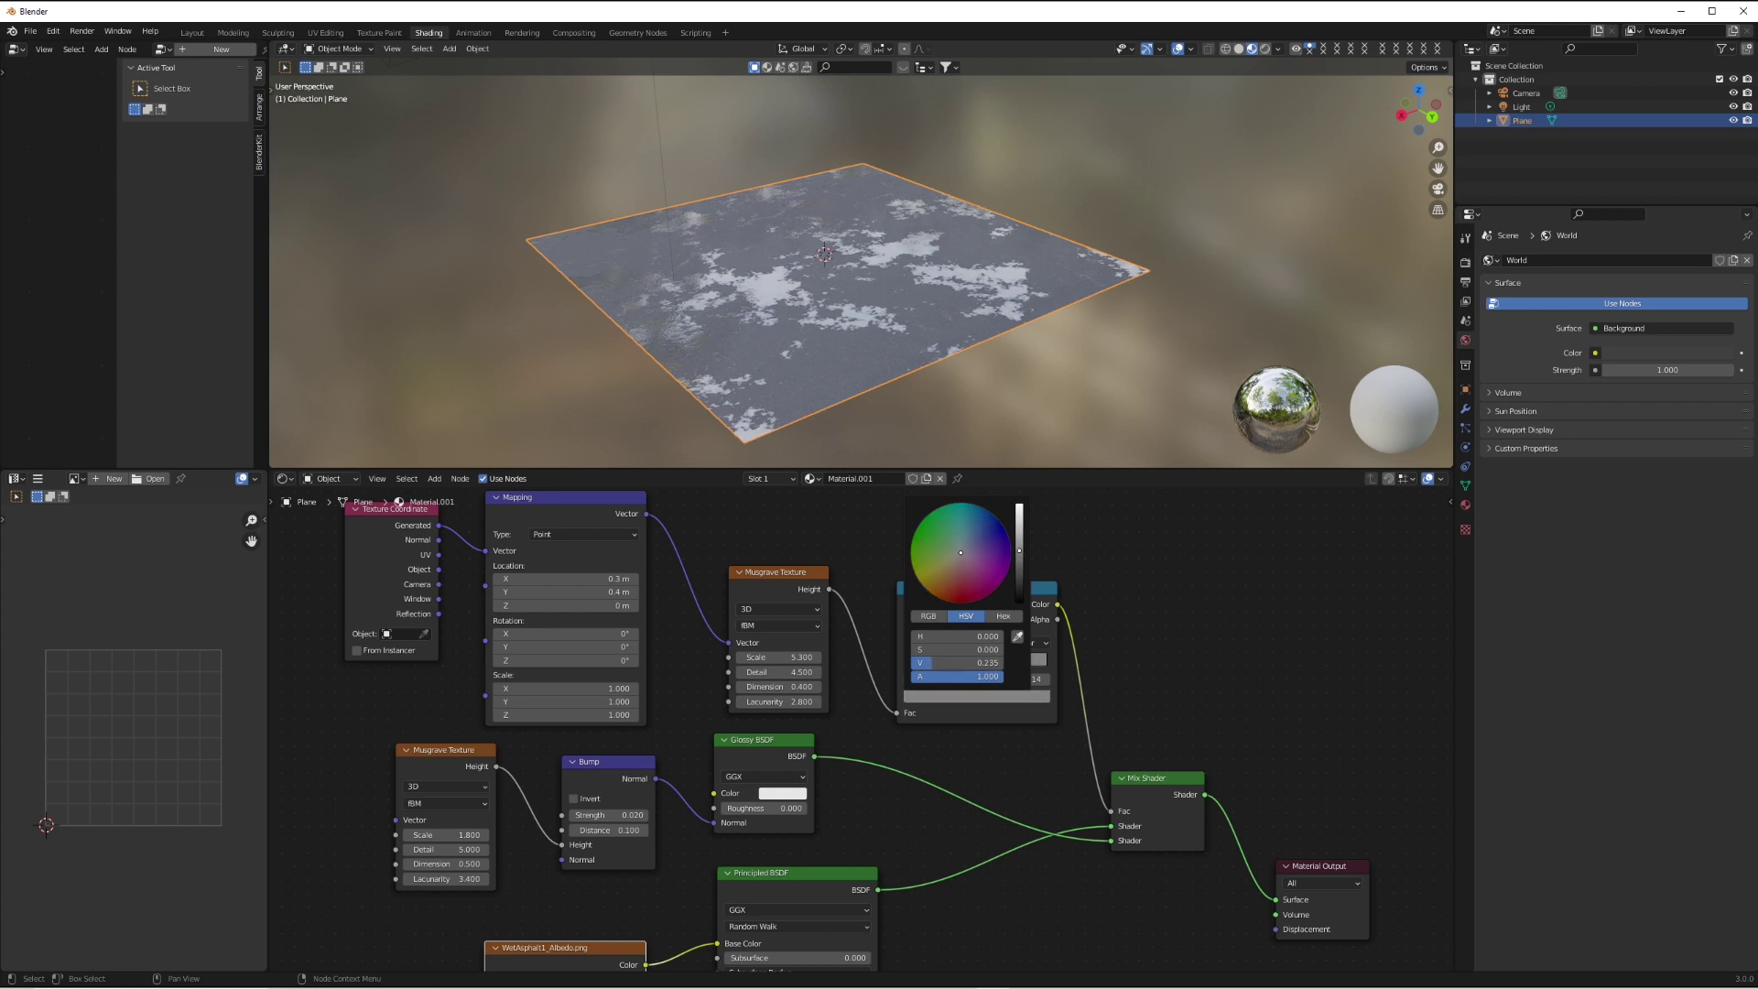
middle_click_drag(883, 218, 862, 279)
scroll(866, 293, "up", 3)
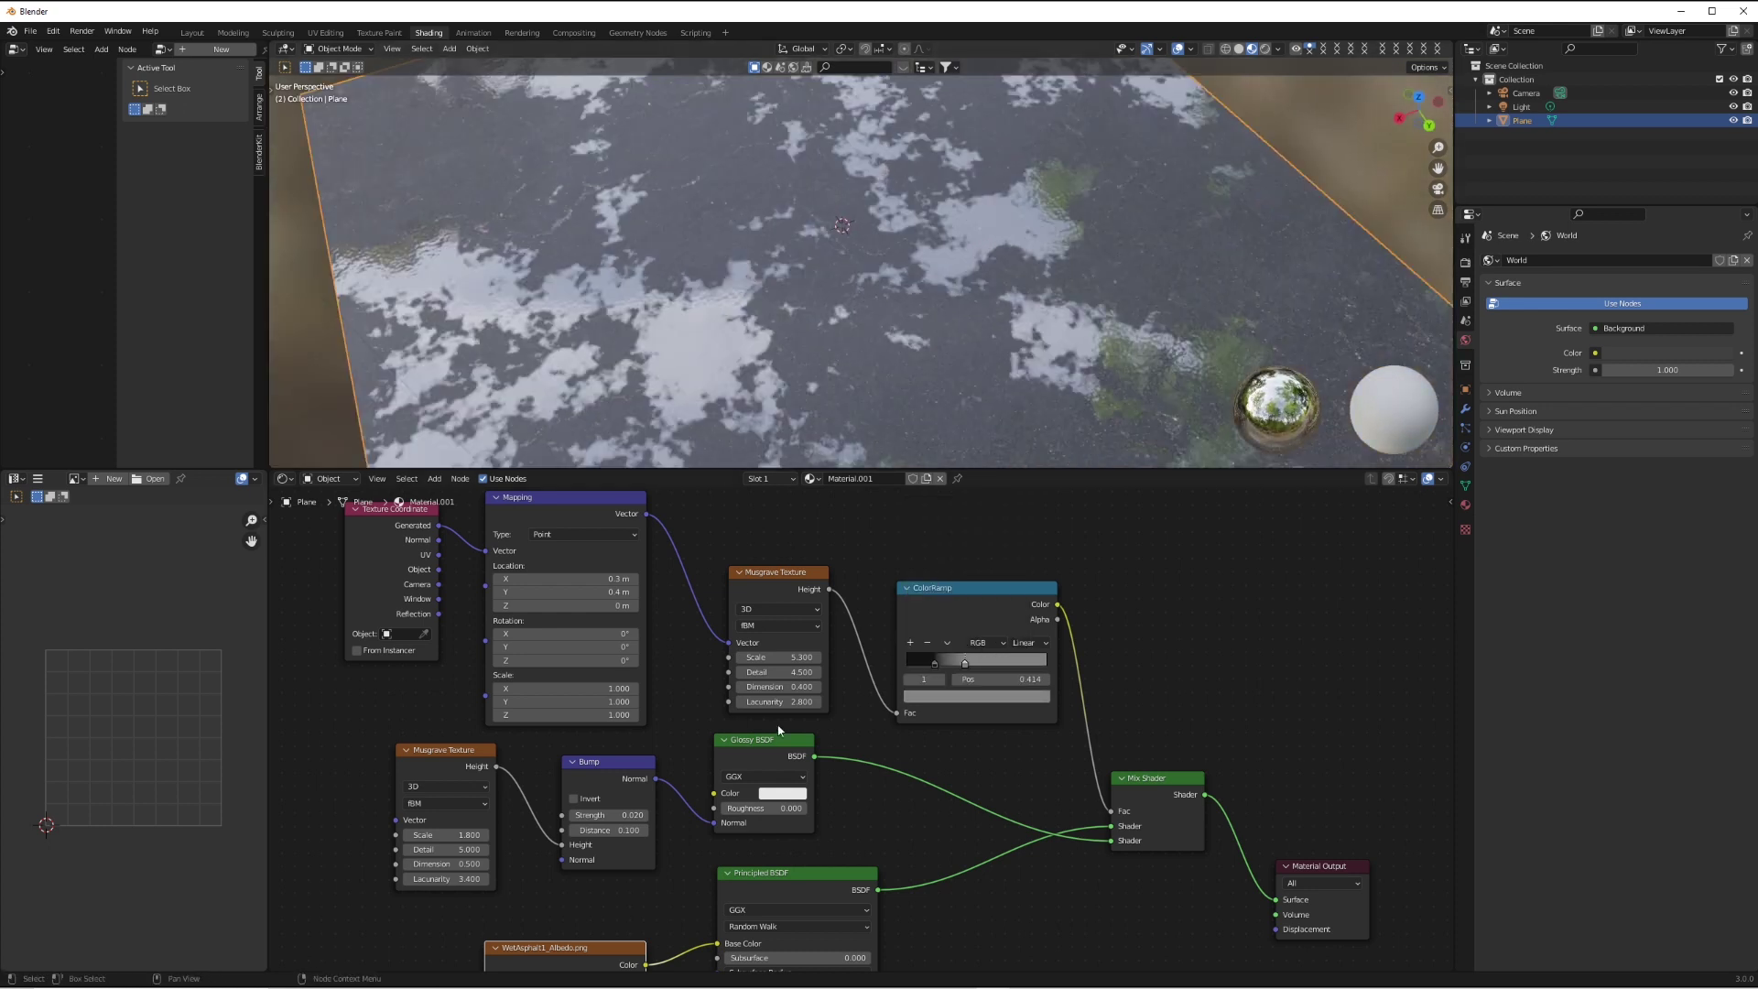
- Set the mask's Musgrave Texture feeding the ColorRamp to scale 5, detail 6.7, dimension 0.7 and lacunarity 2.5
left_click_drag(781, 657, 765, 702)
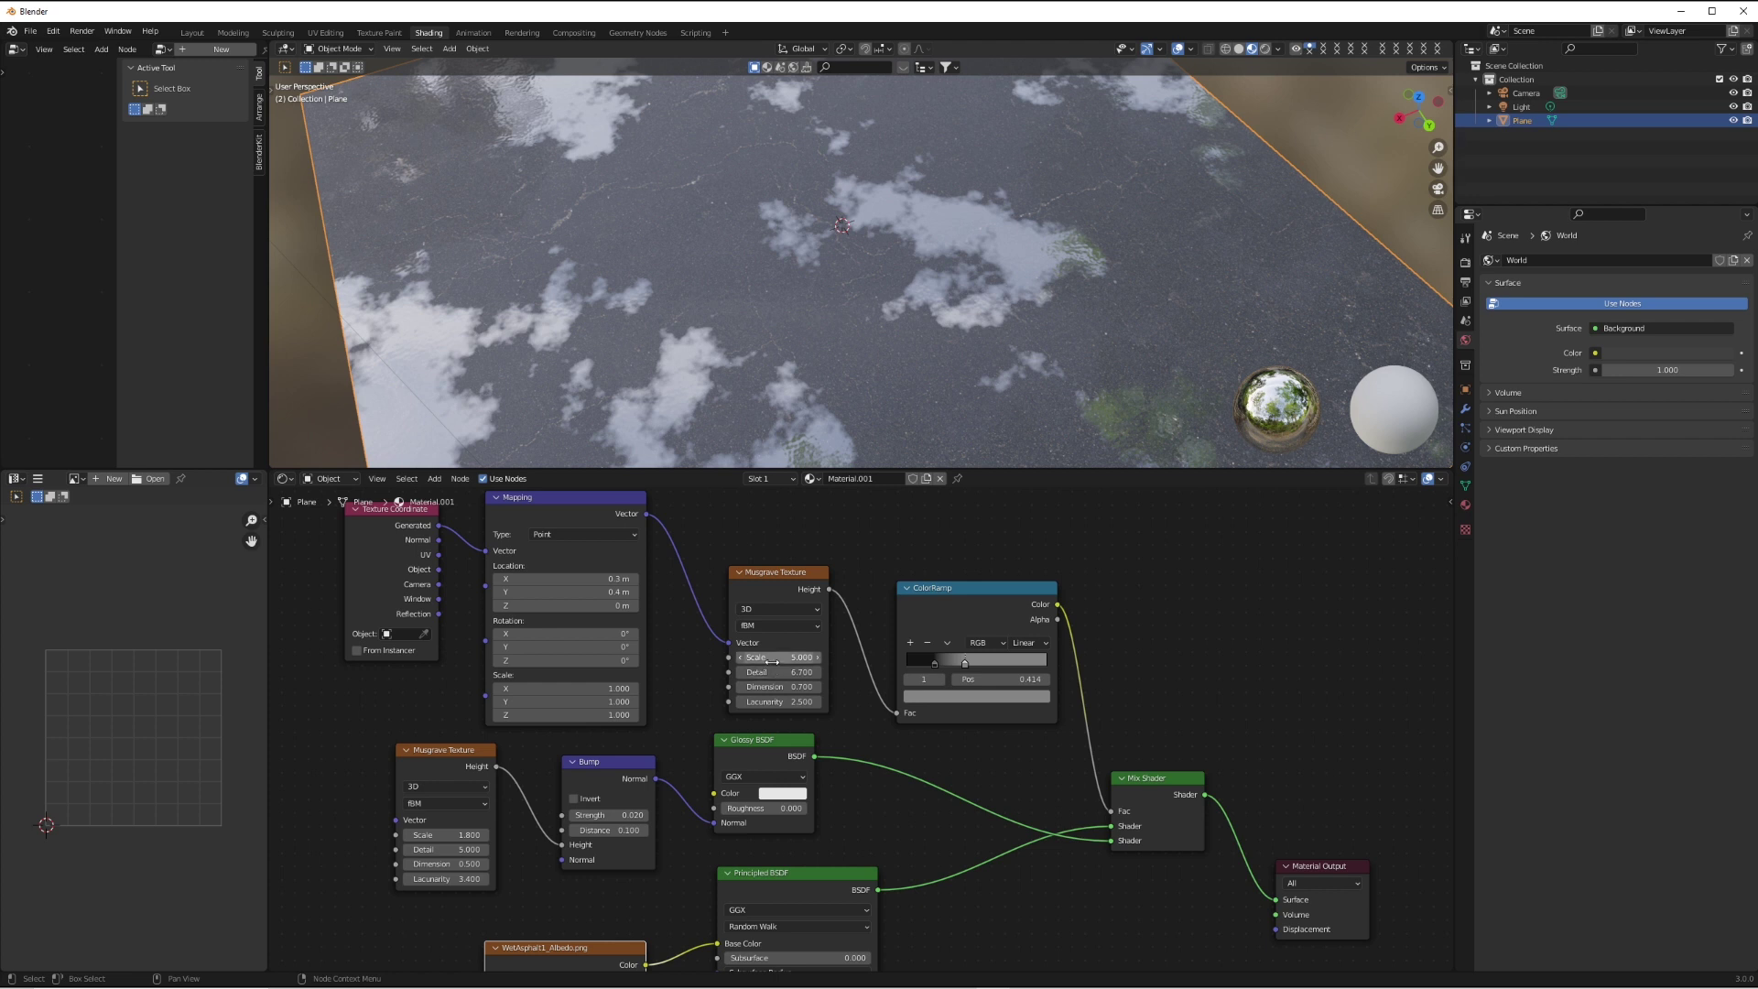
scroll(865, 265, "down", 5)
mouse_move(865, 266)
middle_mouse_down()
mouse_move(875, 212)
mouse_move(883, 290)
mouse_move(829, 259)
mouse_move(881, 256)
middle_mouse_up()
scroll(870, 244, "up", 3)
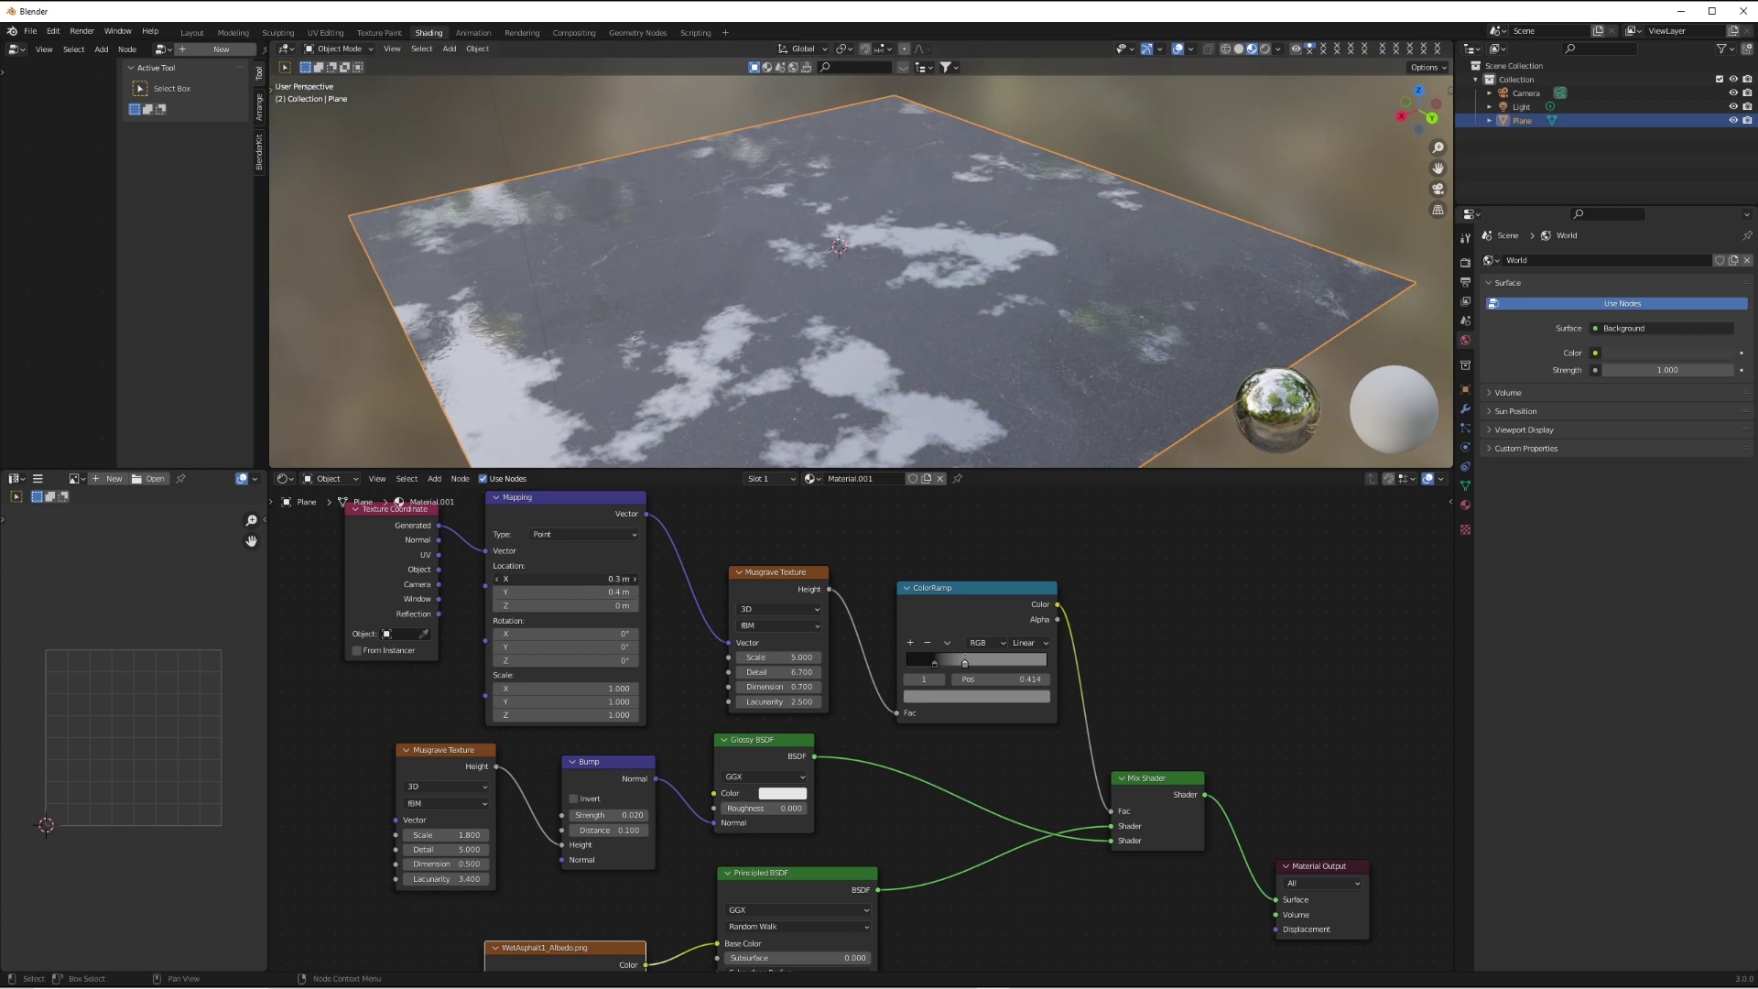
- Shift the puddle pattern by setting the Mapping node's X location to 0.8 m
left_click_drag(566, 579, 606, 578)
middle_click_drag(939, 260, 978, 341)
scroll(954, 315, "down", 2)
scroll(944, 288, "down", 4)
- Inspect the plane's puddle surface in Edit Mode and return to Object Mode
key("Tab")
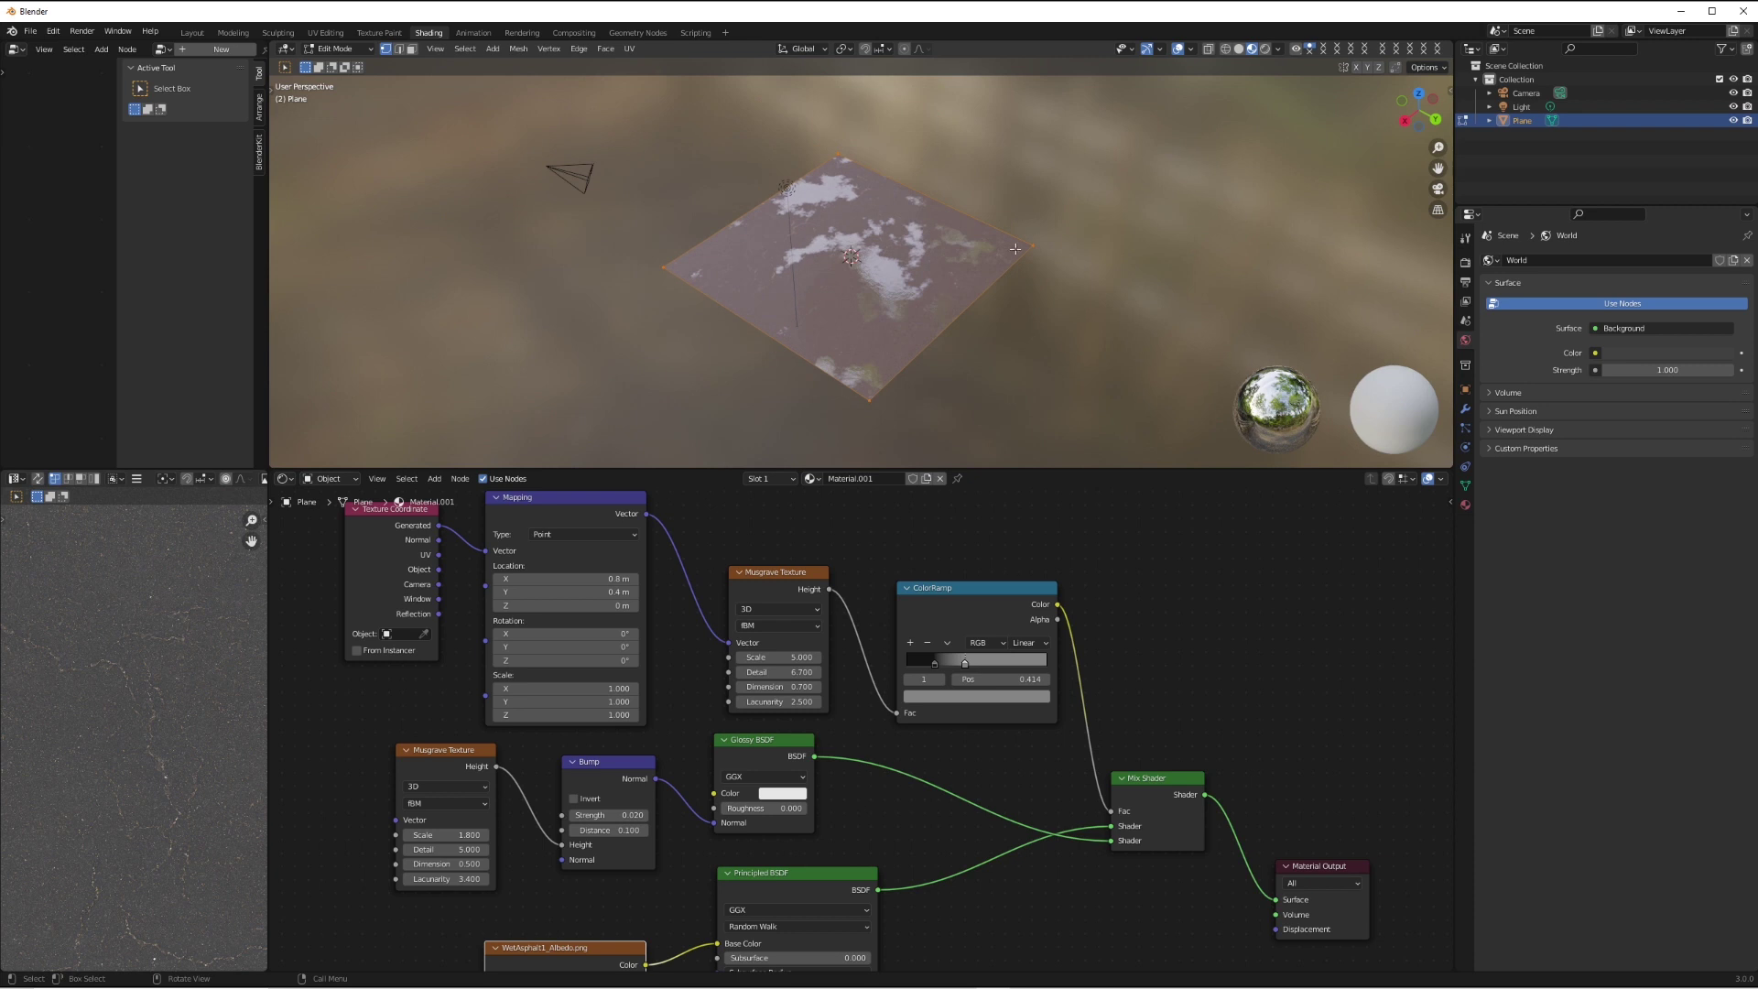
middle_click_drag(1014, 248, 955, 201)
scroll(947, 233, "up", 6)
key("Tab")
scroll(930, 267, "down", 3)
mouse_move(930, 267)
middle_mouse_down()
mouse_move(934, 282)
mouse_move(925, 260)
mouse_move(944, 262)
middle_mouse_up()
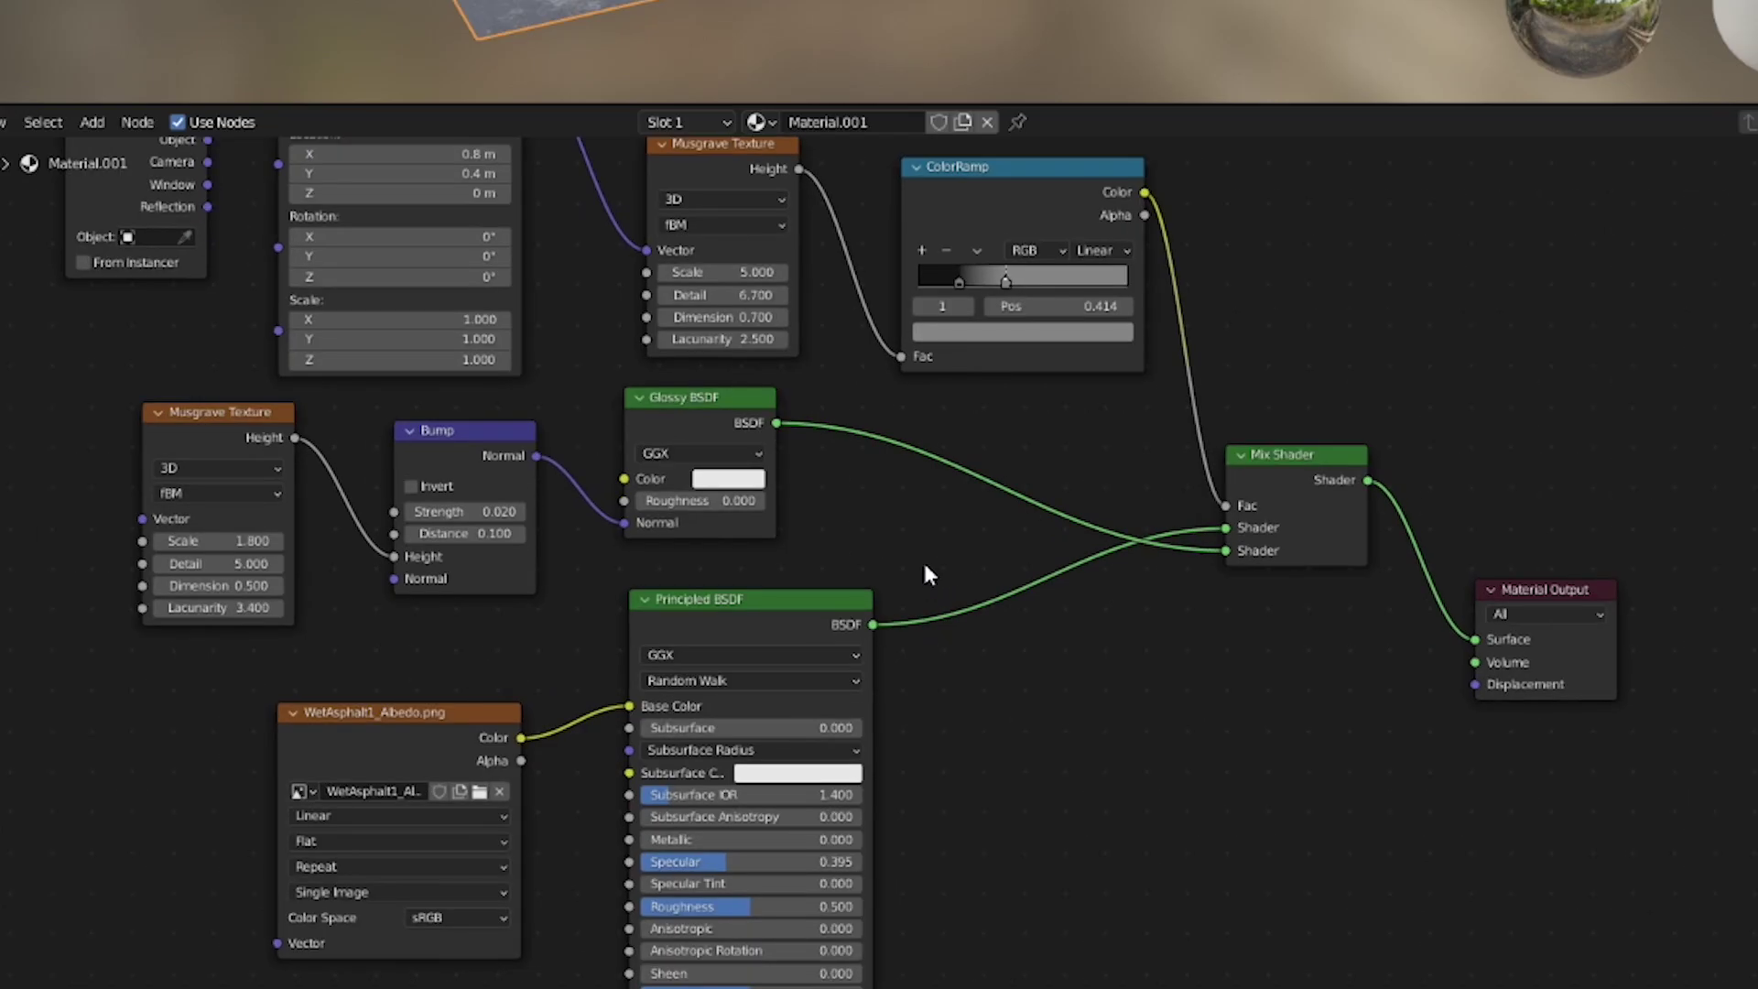
- Review how the Principled BSDF, Glossy BSDF and Musgrave-driven ColorRamp feed the Mix Shader in the node tree
scroll(949, 605, "down", 2, "shift")
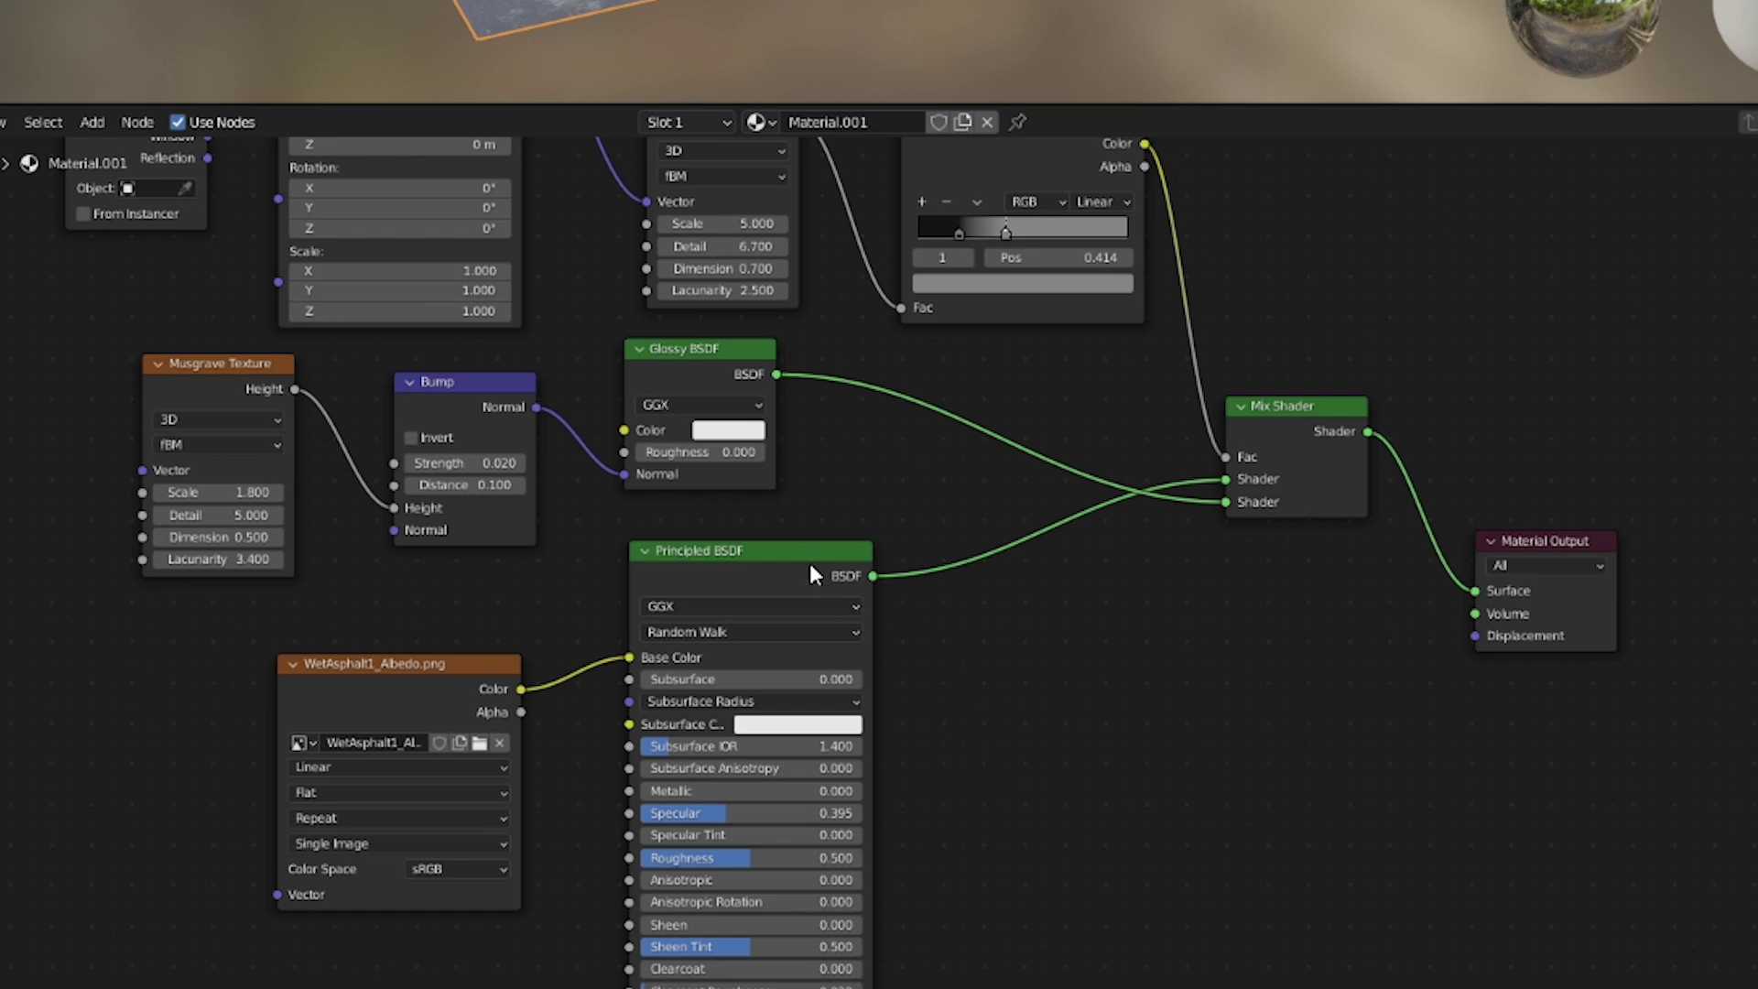
left_click(761, 568)
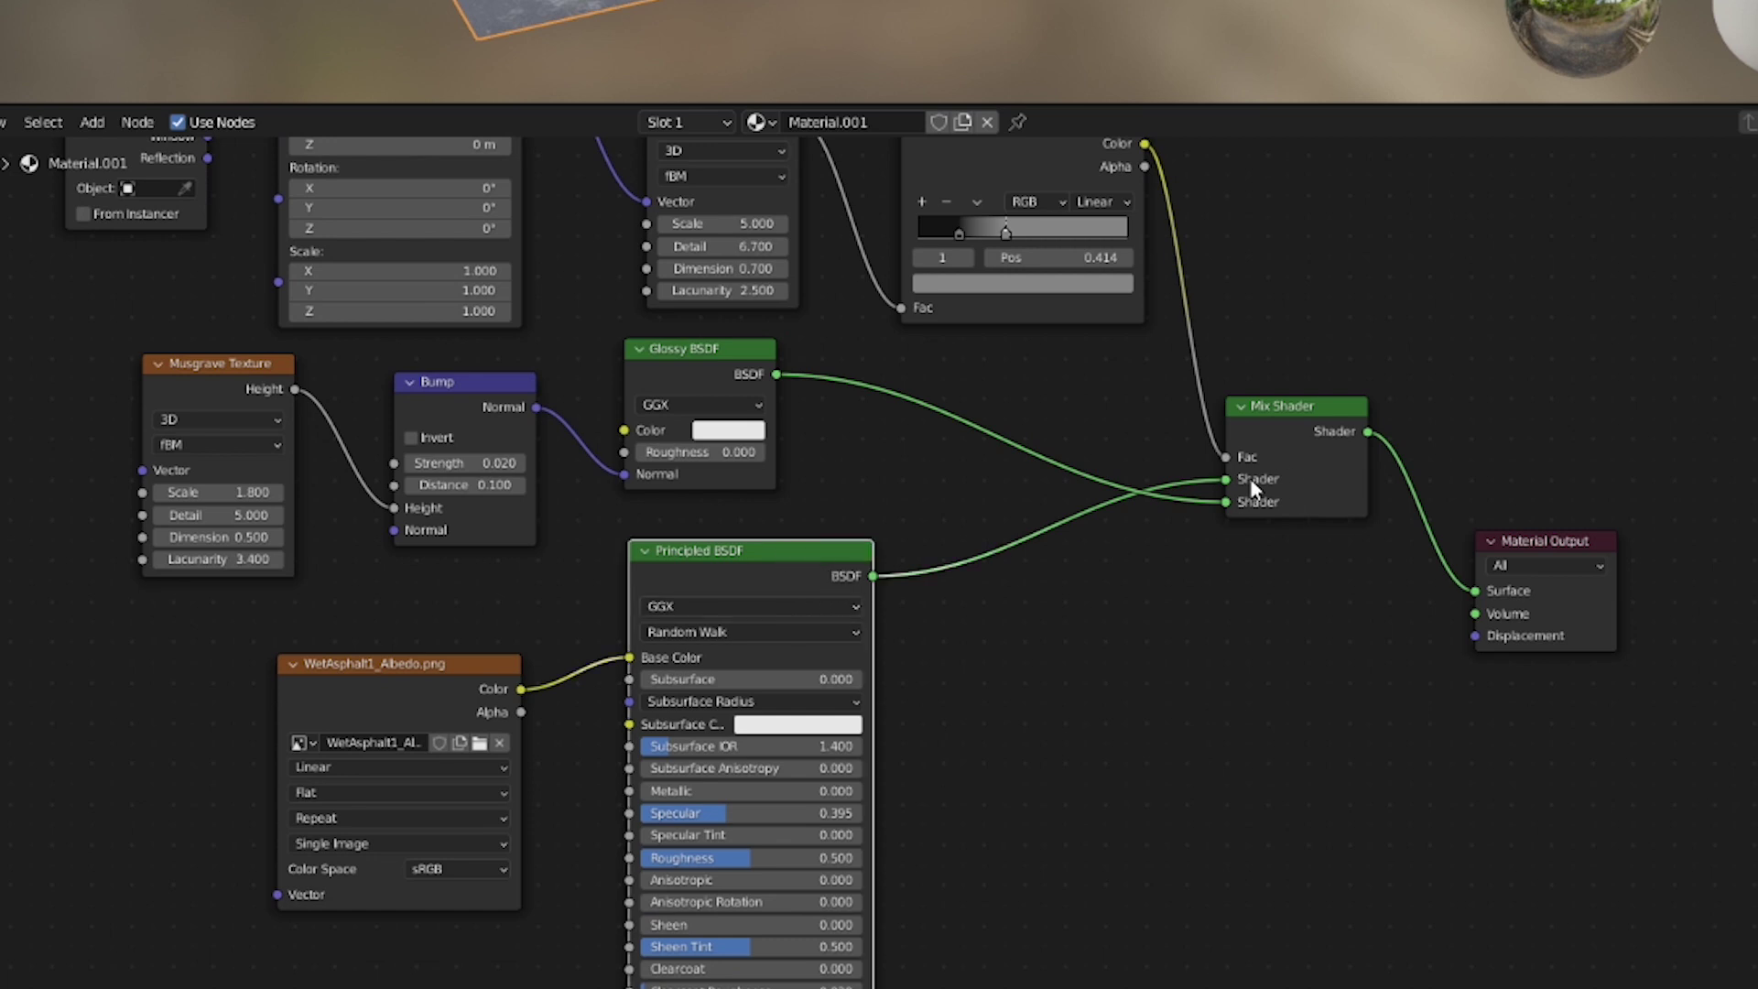
left_click(732, 355)
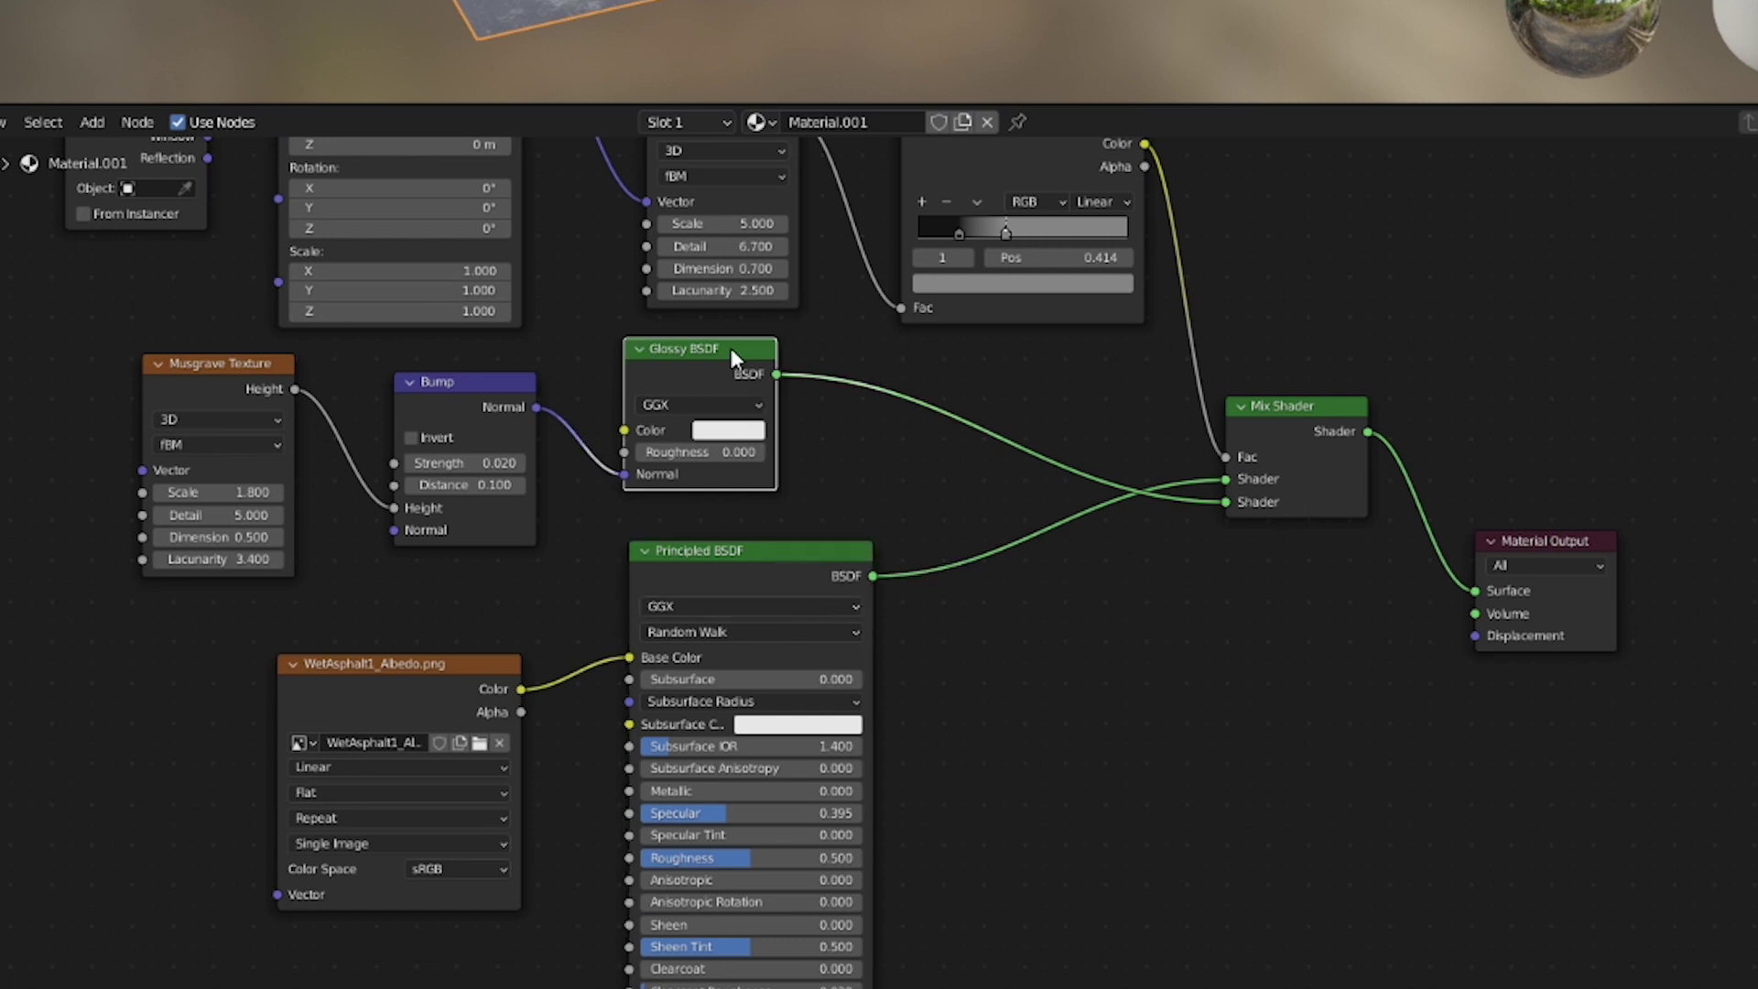
scroll(1209, 517, "up", 7, "shift")
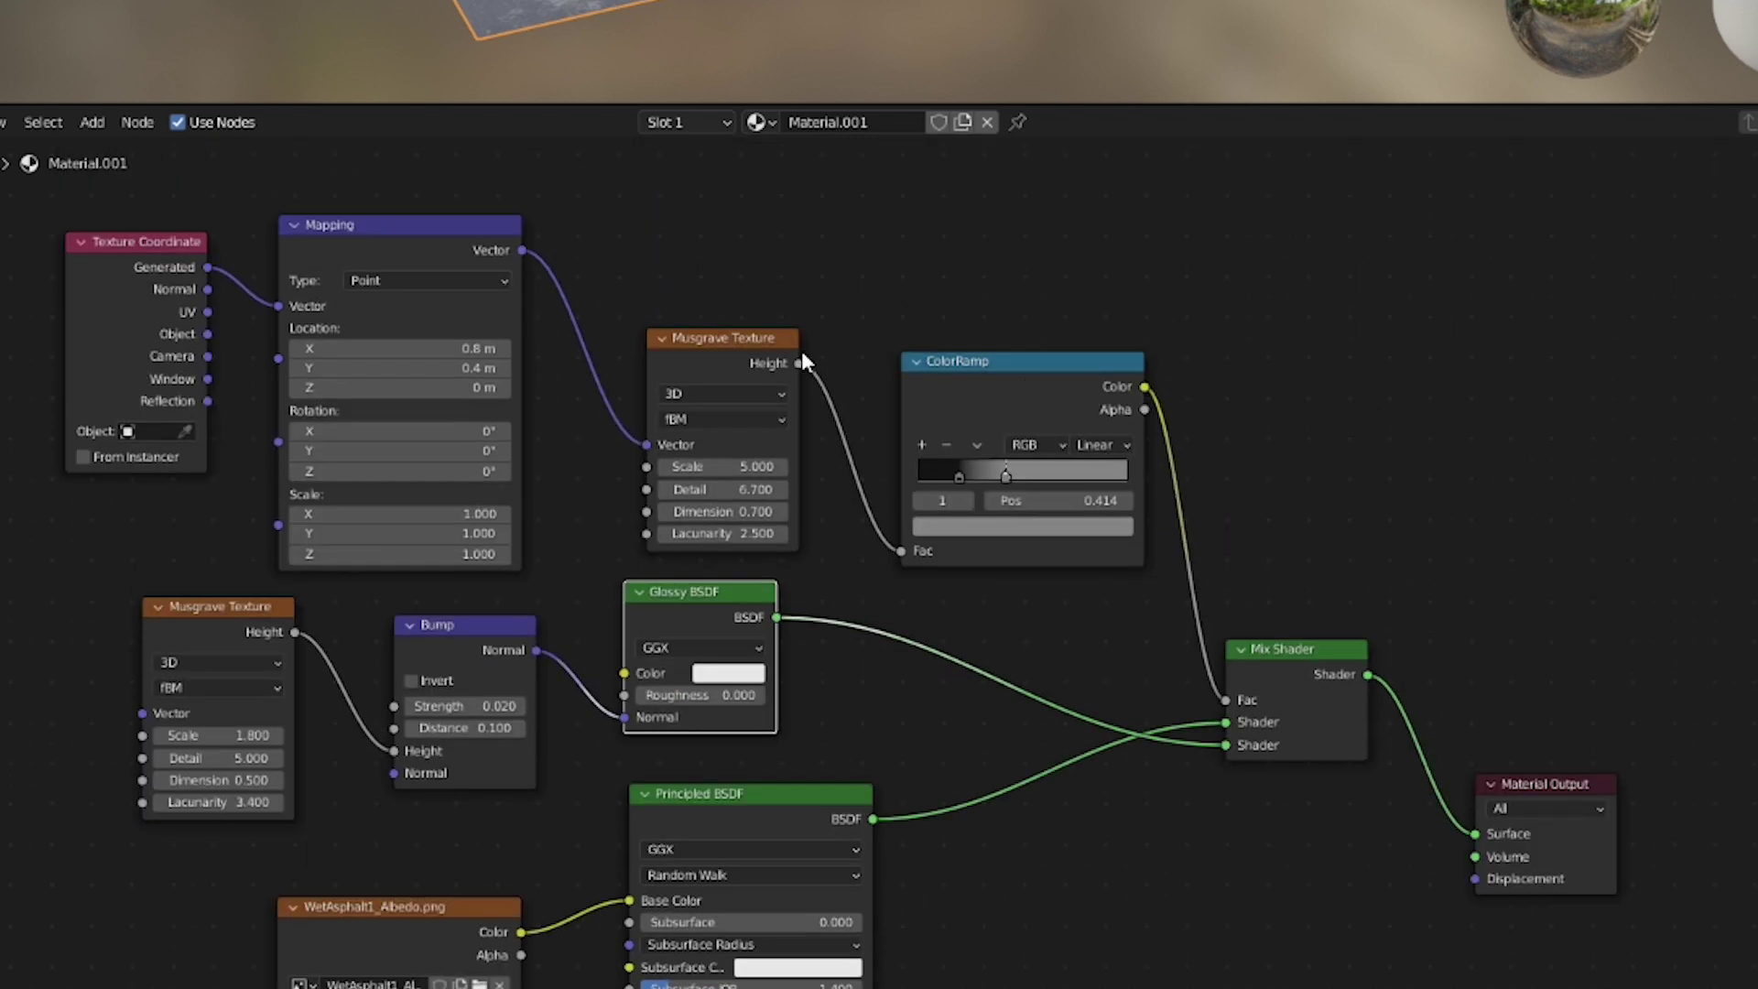
left_click(1027, 379)
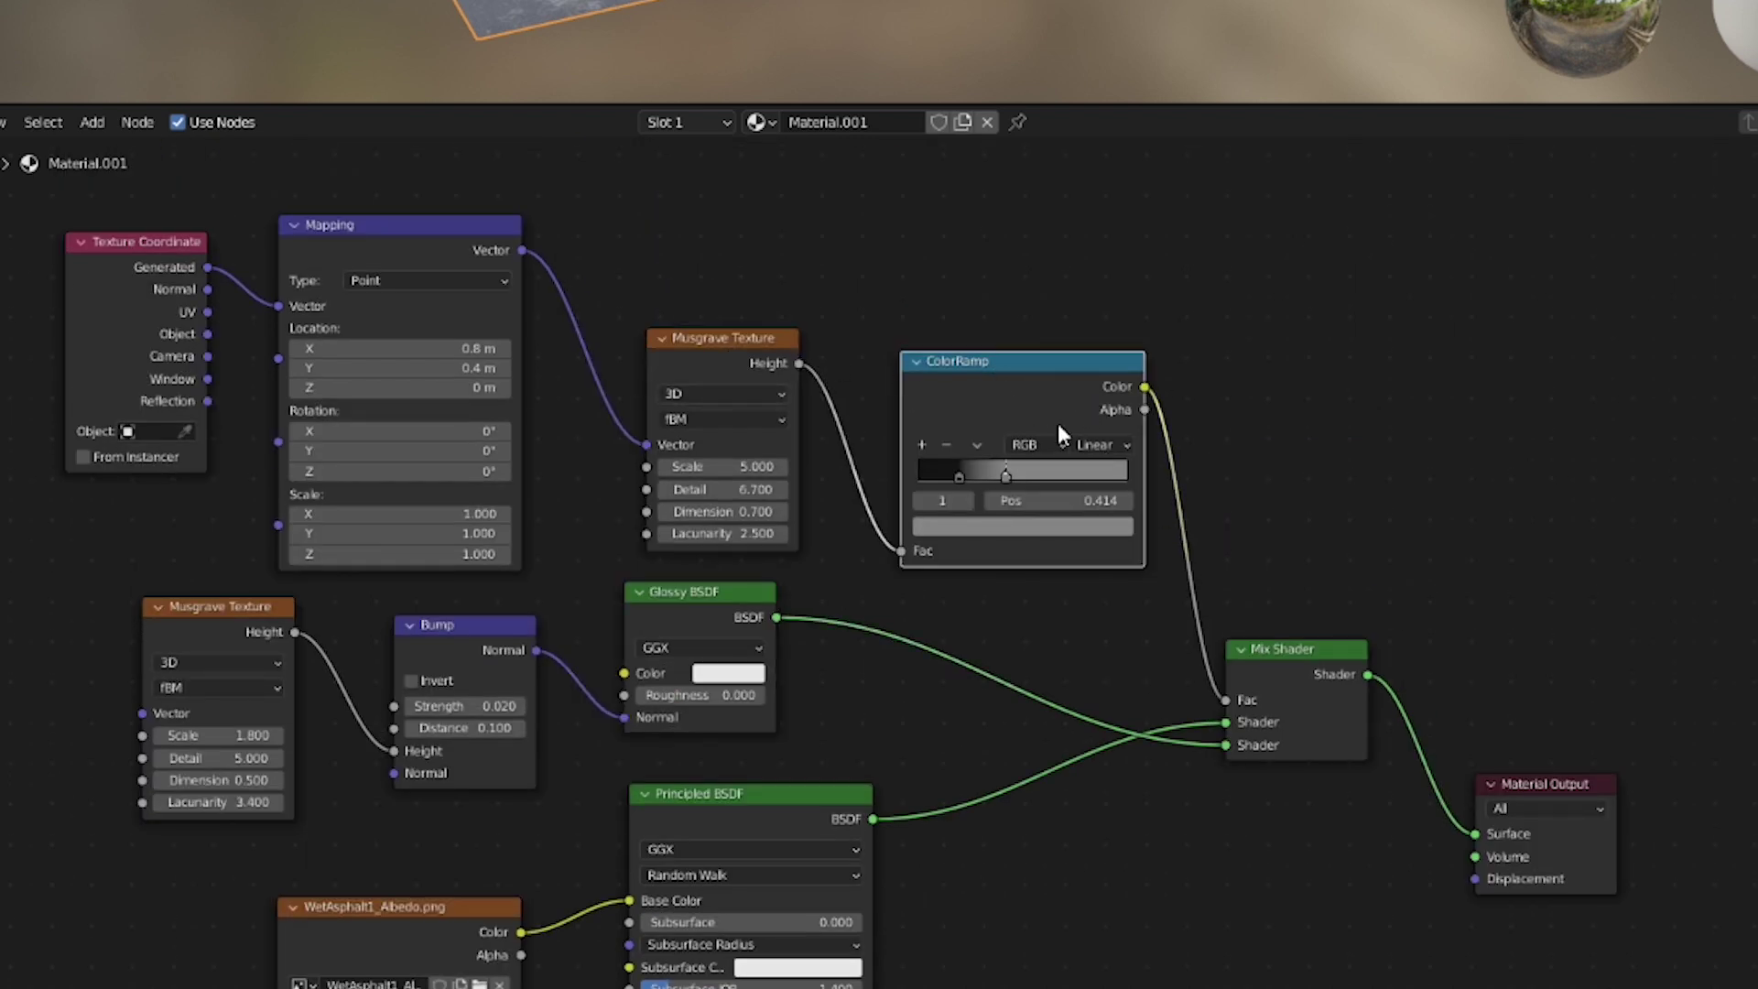
left_click(1236, 682)
scroll(1150, 678, "down", 2)
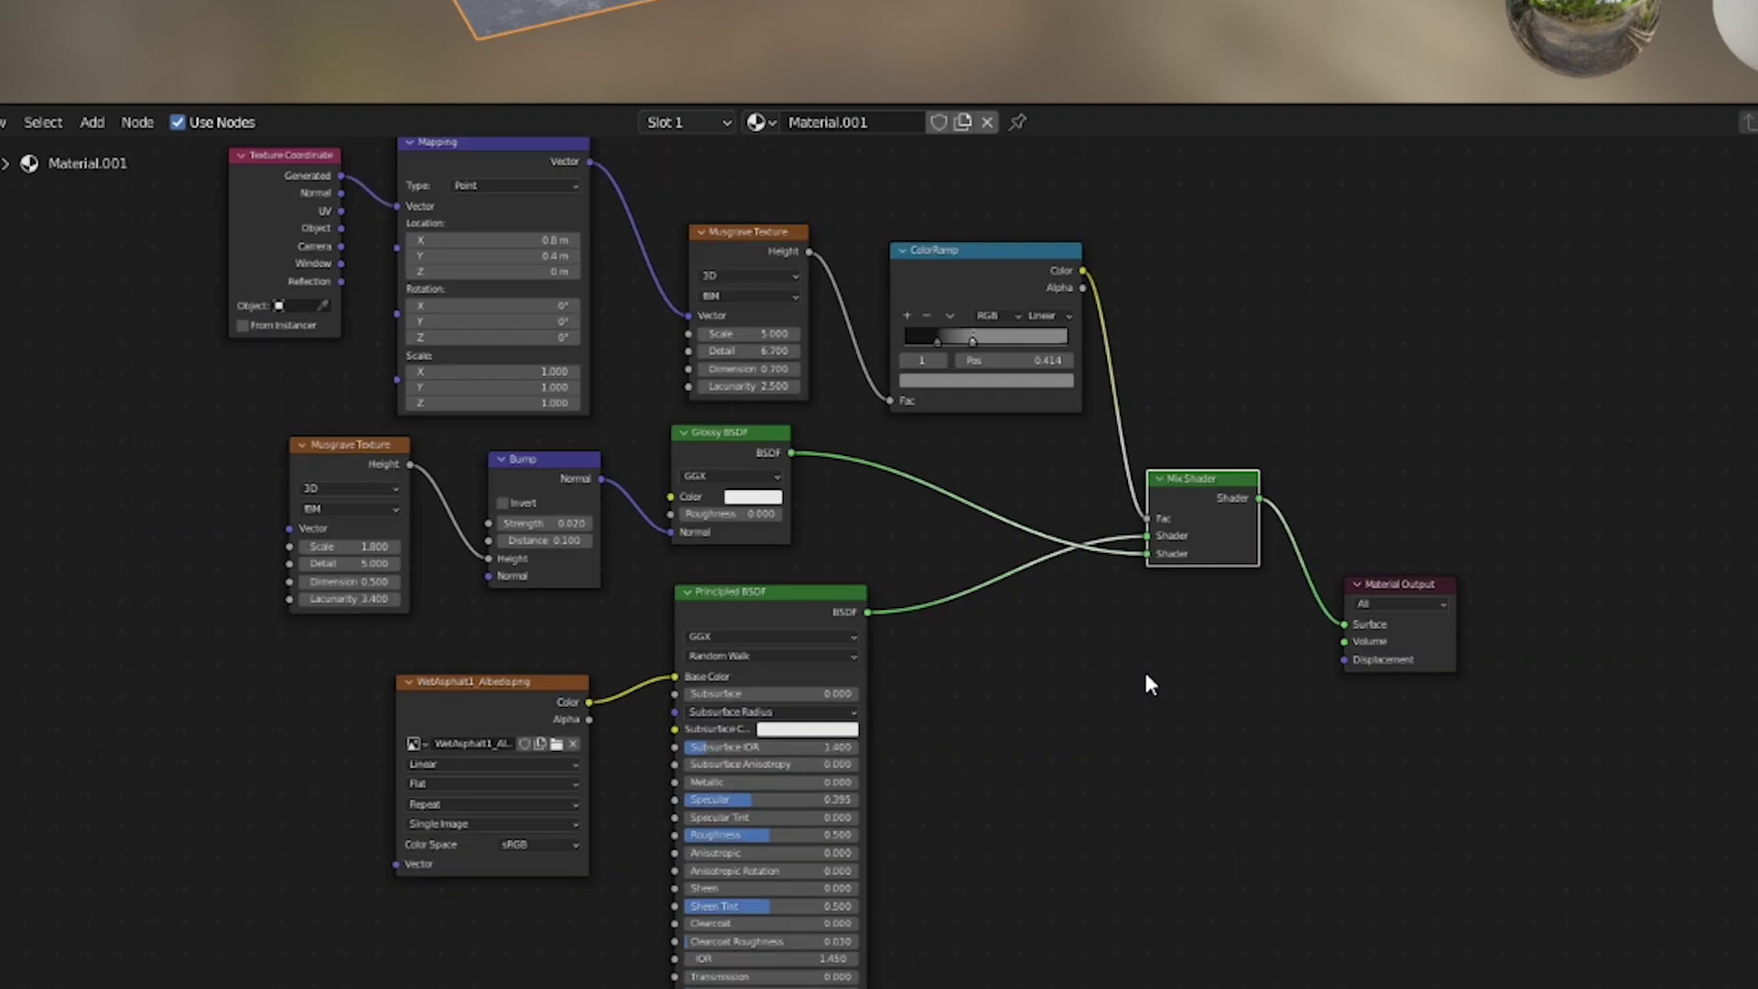
left_click_drag(1189, 282, 709, 796)
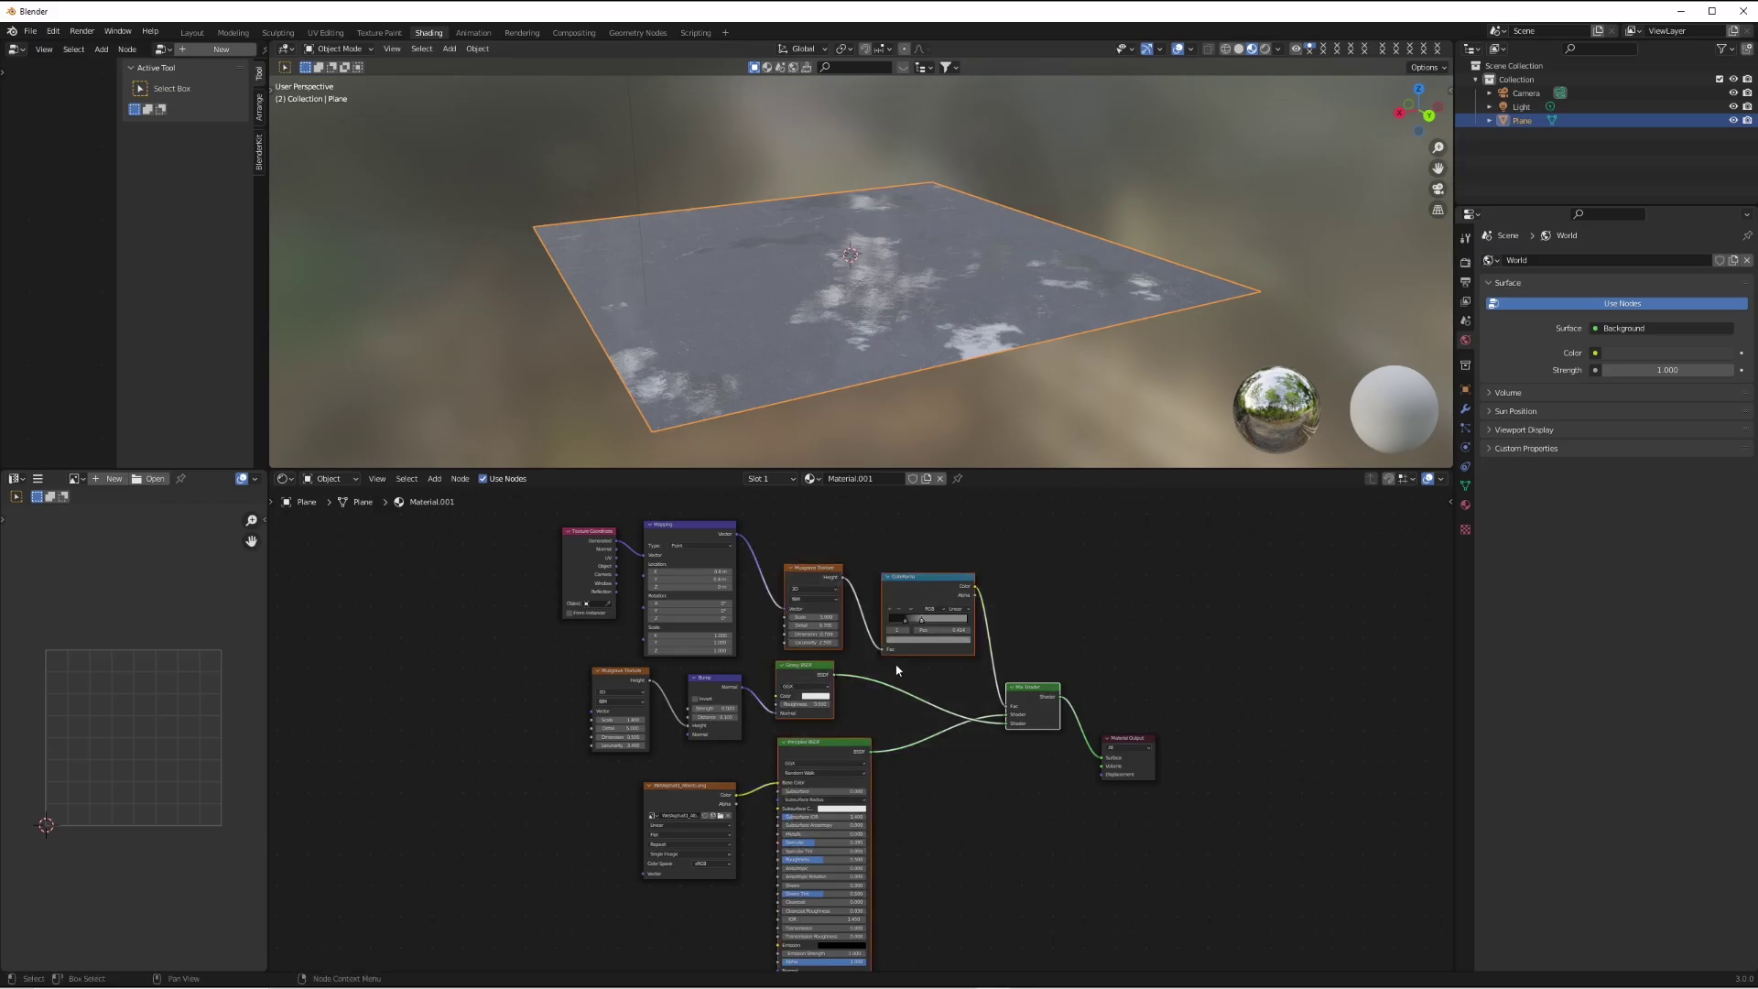
scroll(955, 789, "up", 2)
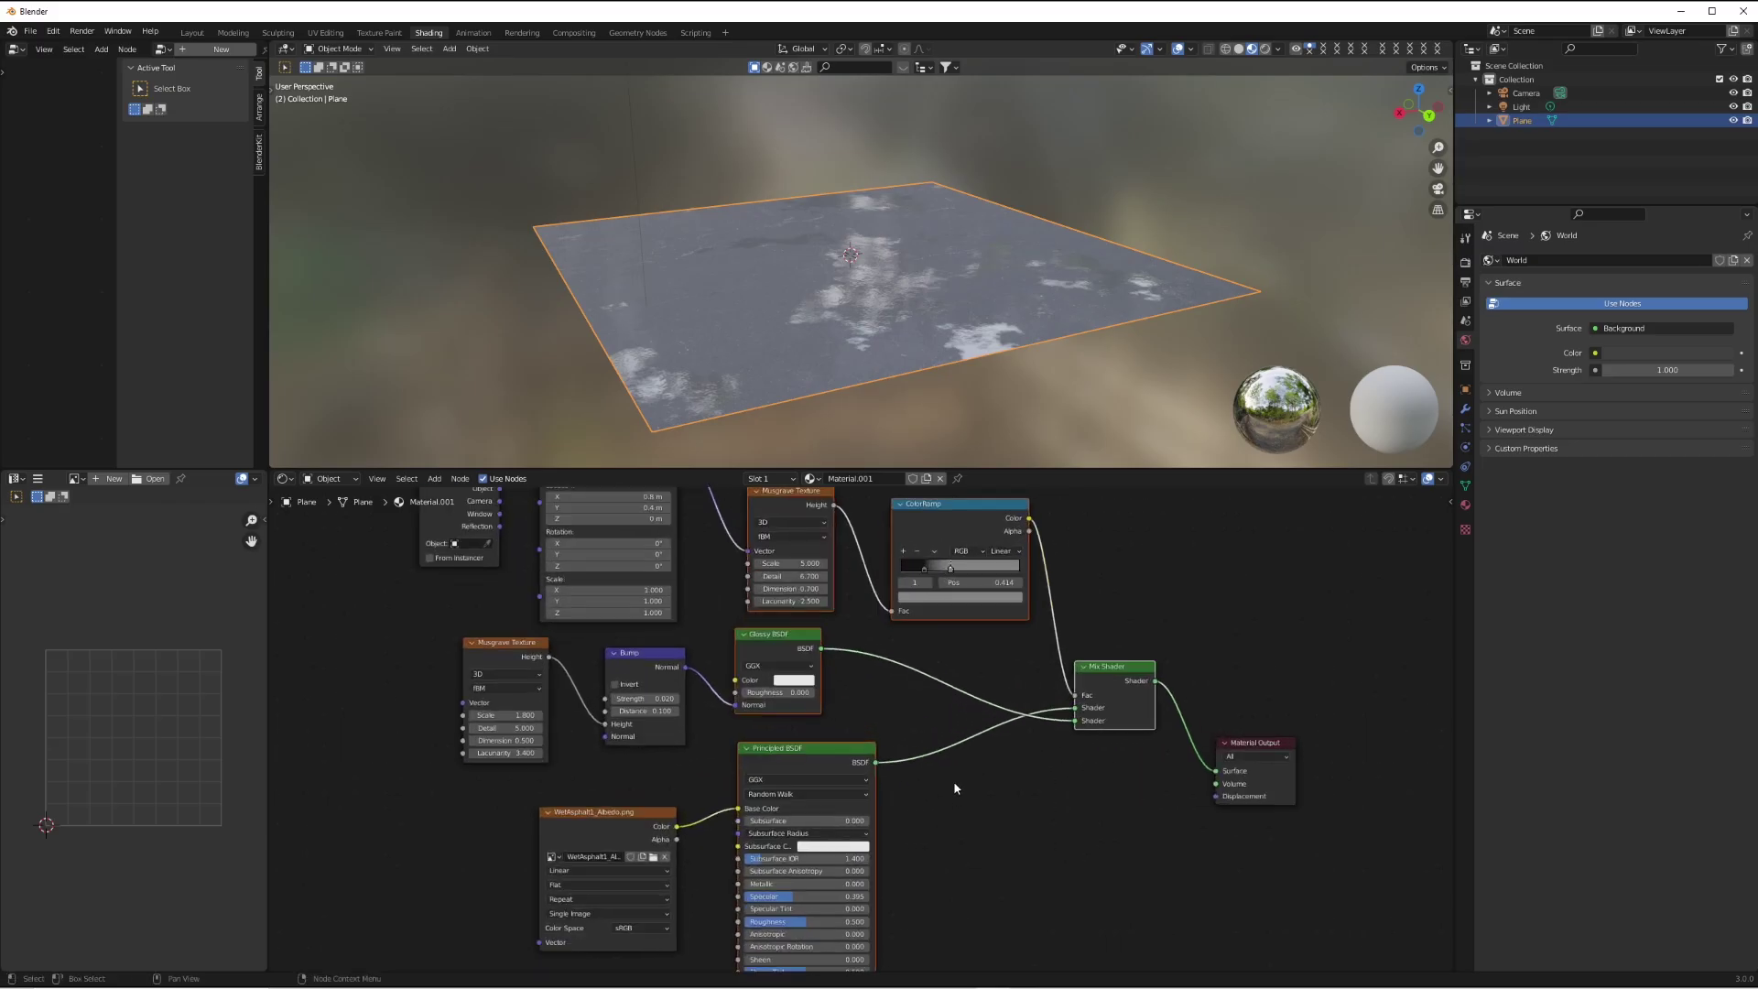
scroll(875, 764, "up", 2, "shift")
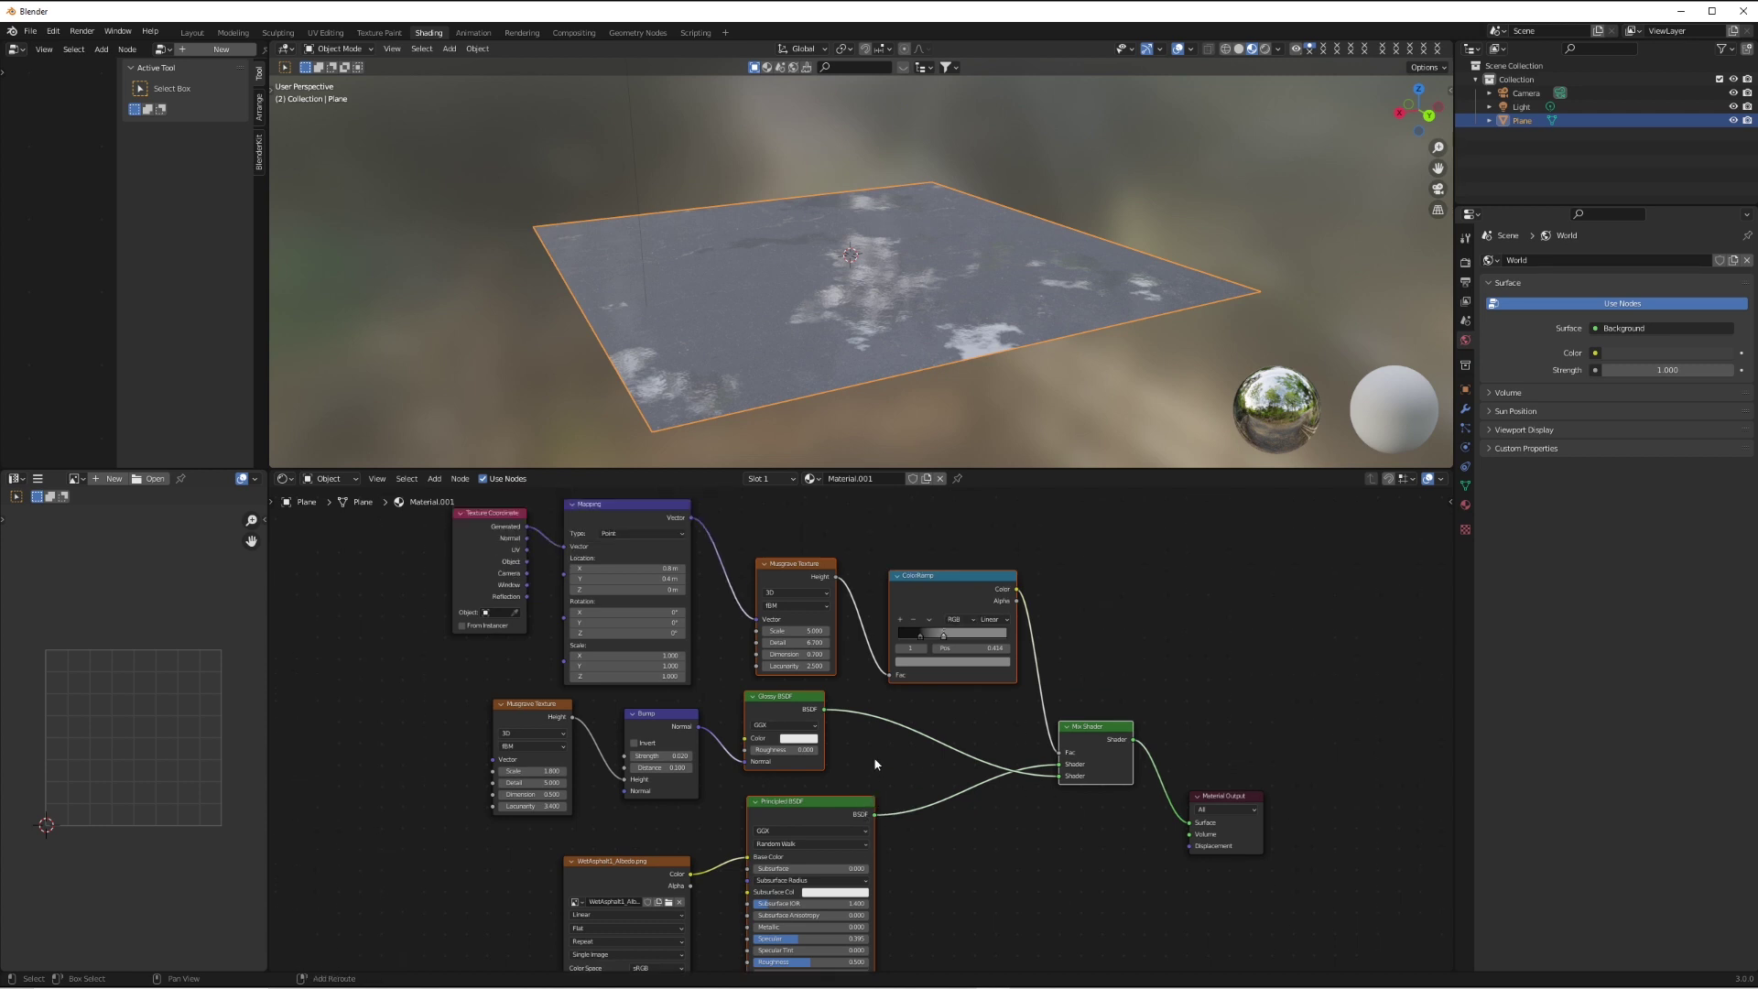